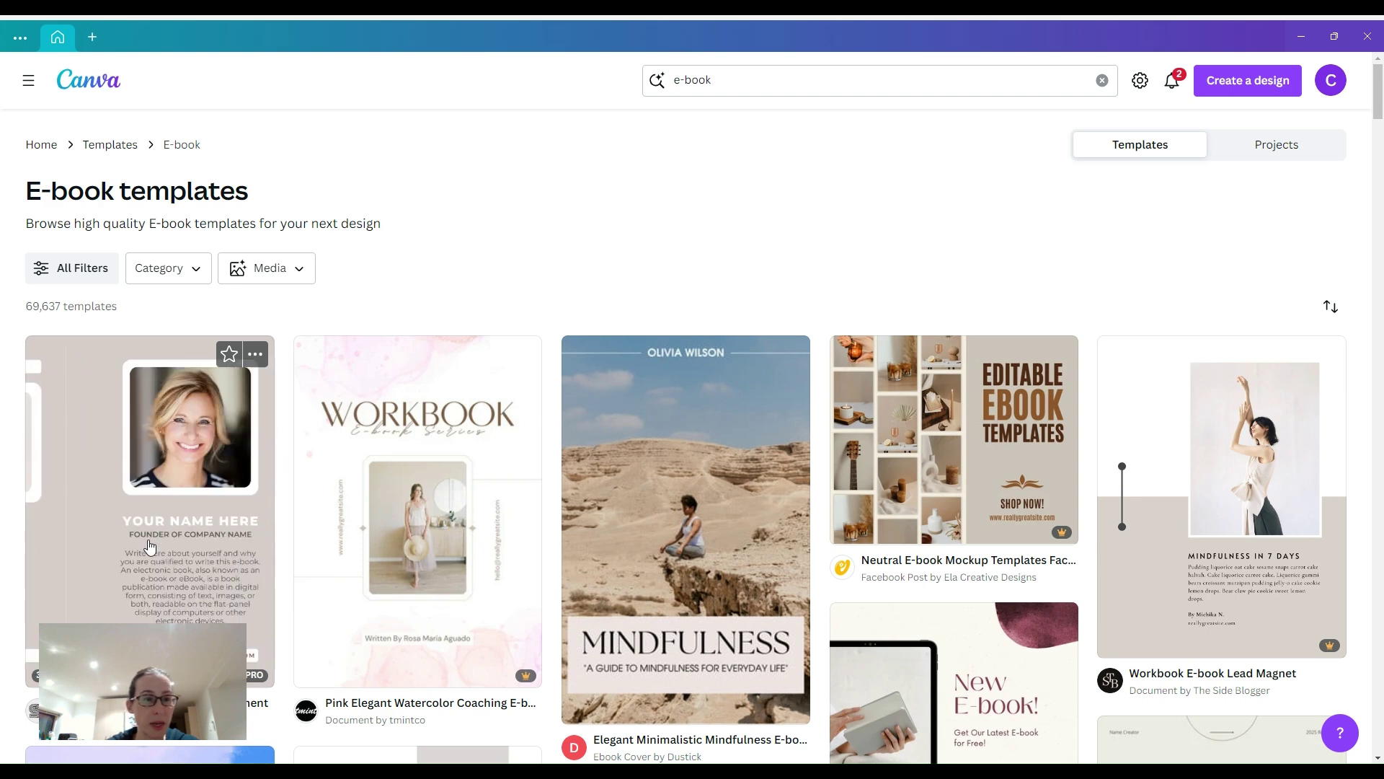
Open the Soft Pink Modern E-Book A4 Document template for customising and look through its pages.
left_click(149, 540)
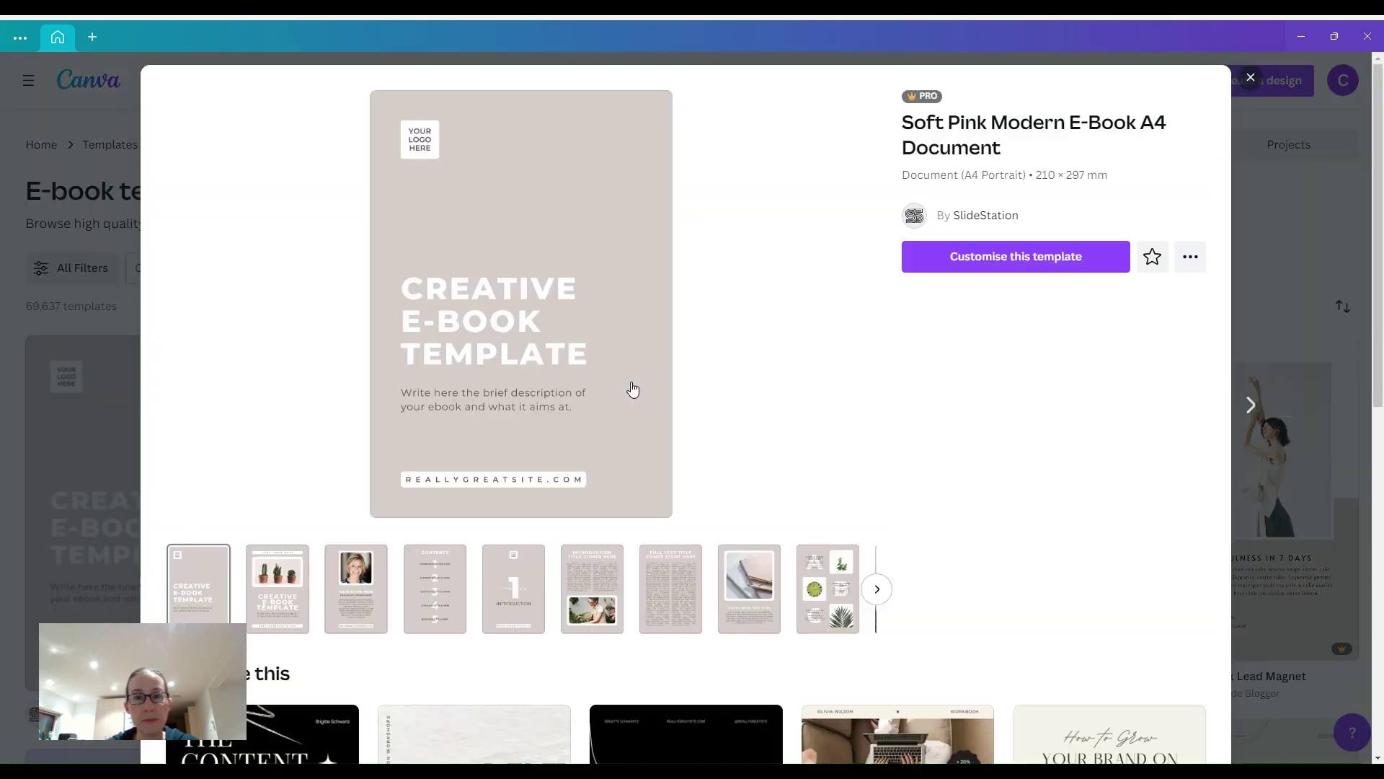
left_click(997, 268)
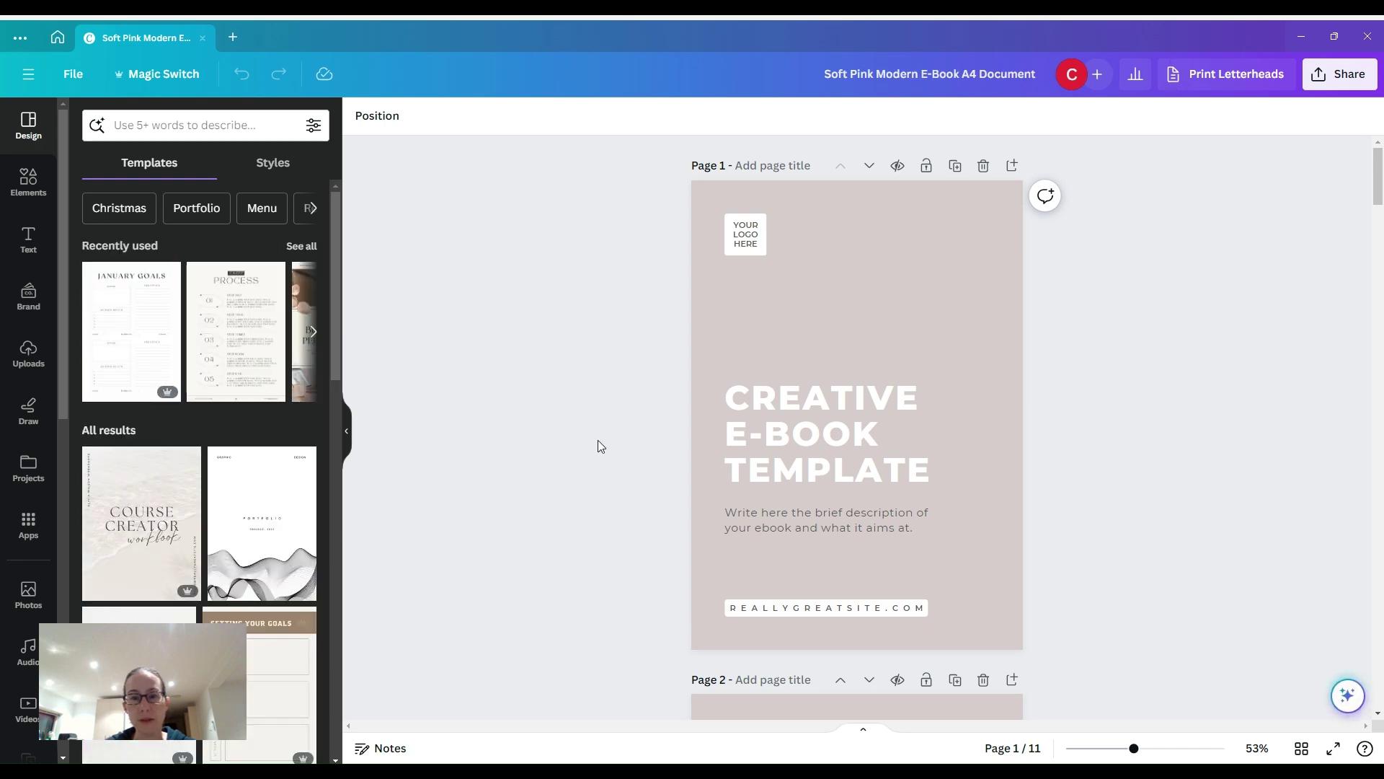
scroll(601, 445, "down", 5)
scroll(600, 446, "down", 20)
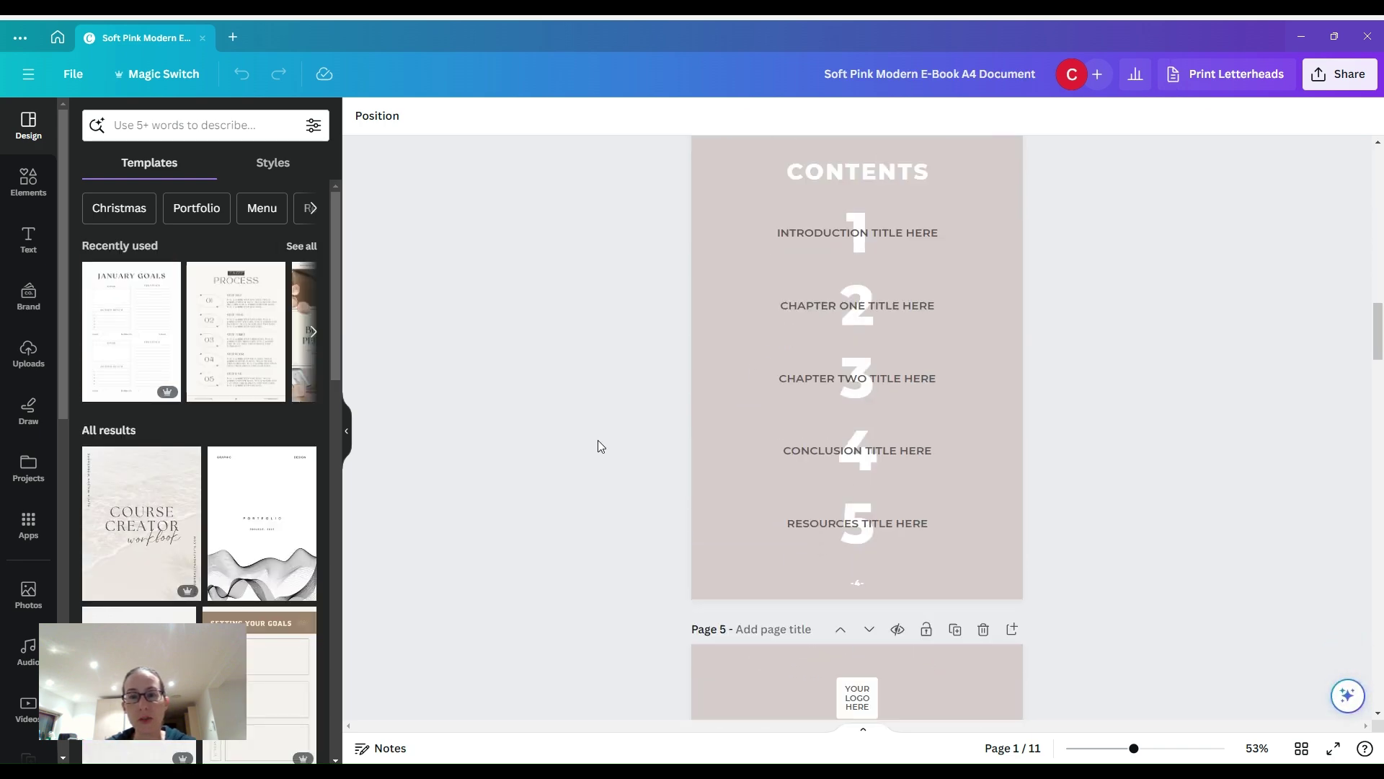
scroll(599, 446, "down", 19)
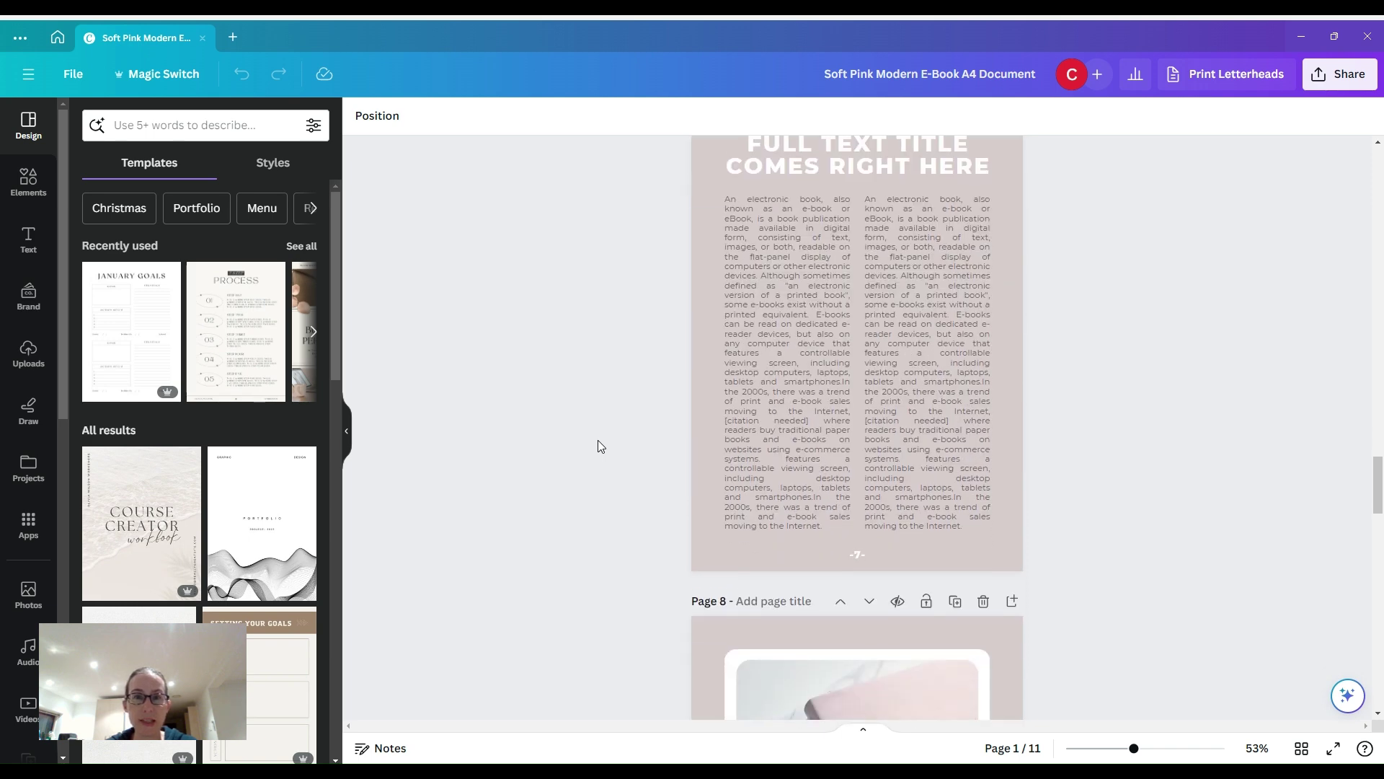
scroll(598, 446, "down", 2)
key("Home")
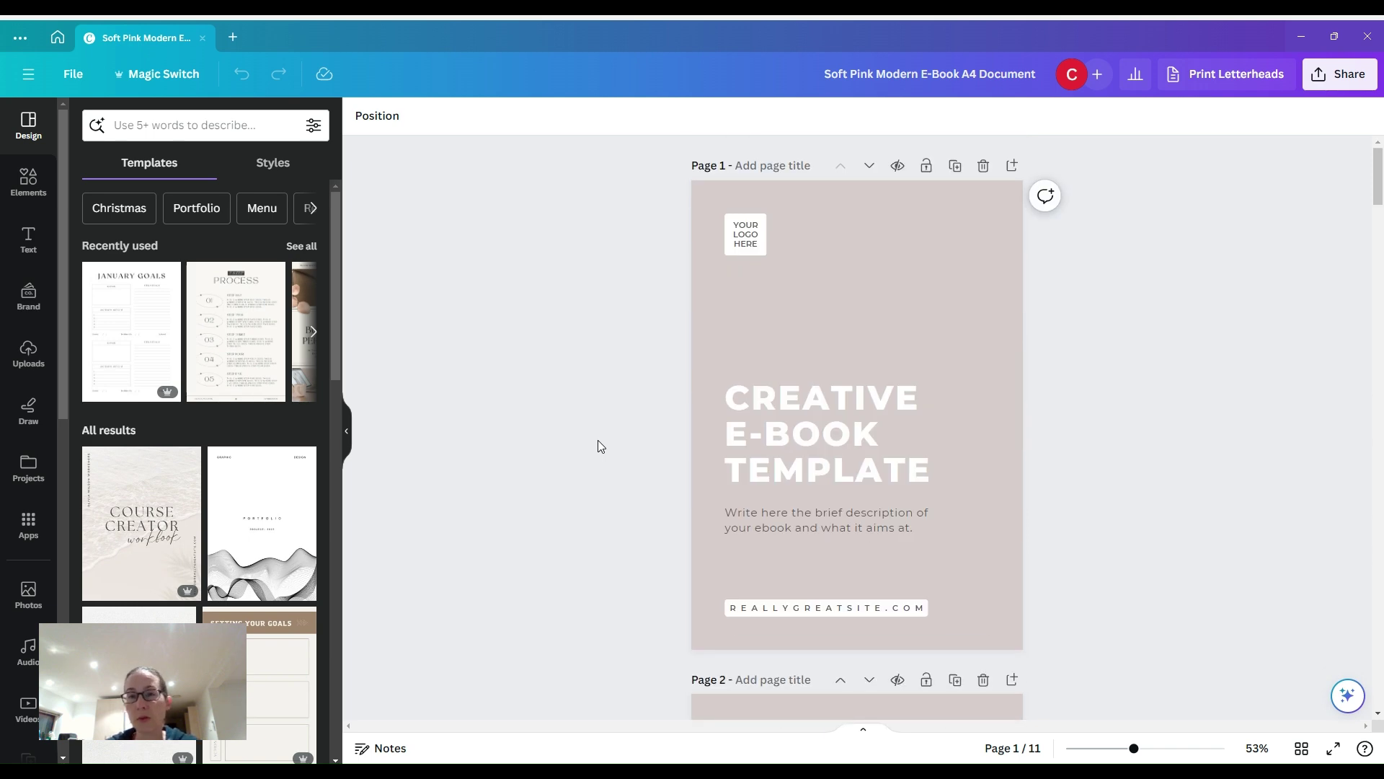
Change the cover page's background colour to #fae8e0 from the Rosettes and Cream palette and apply it to all pages.
left_click(928, 316)
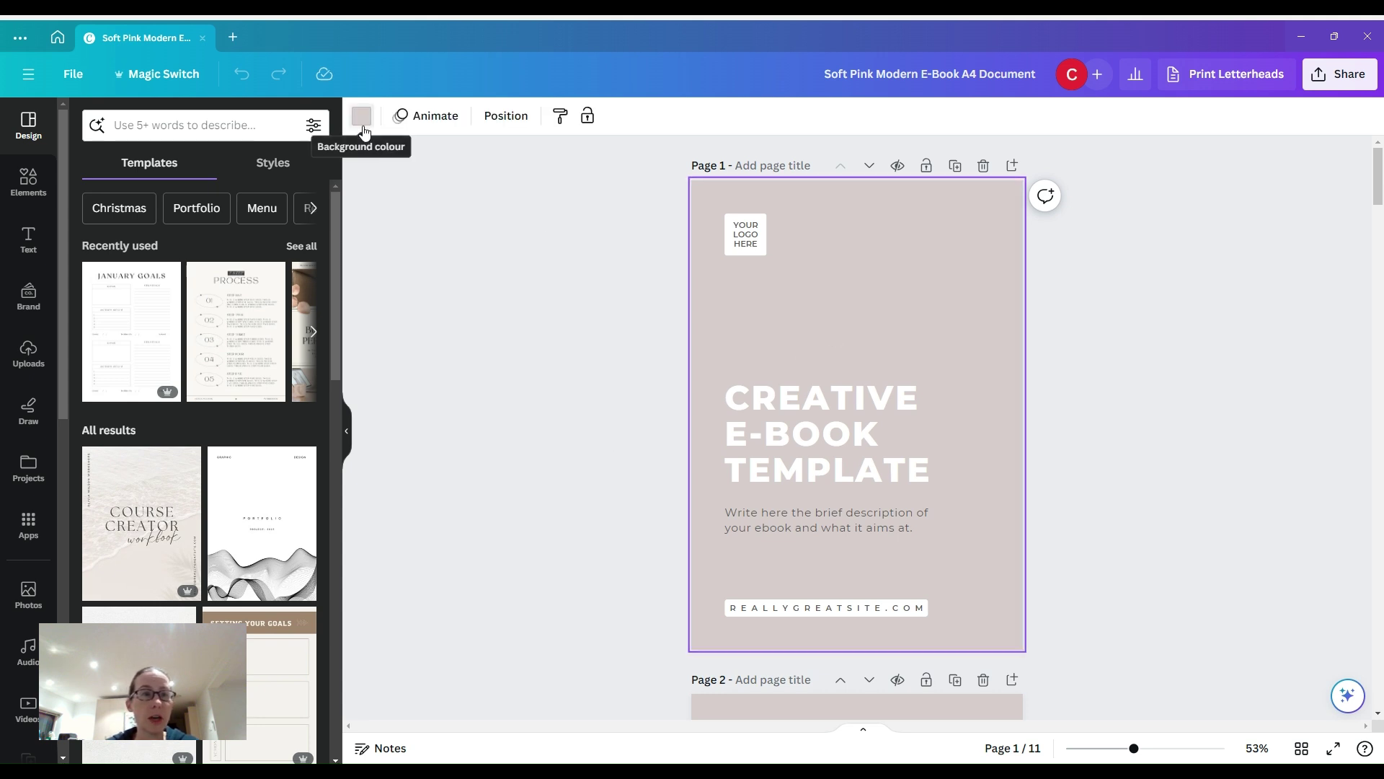
left_click(362, 118)
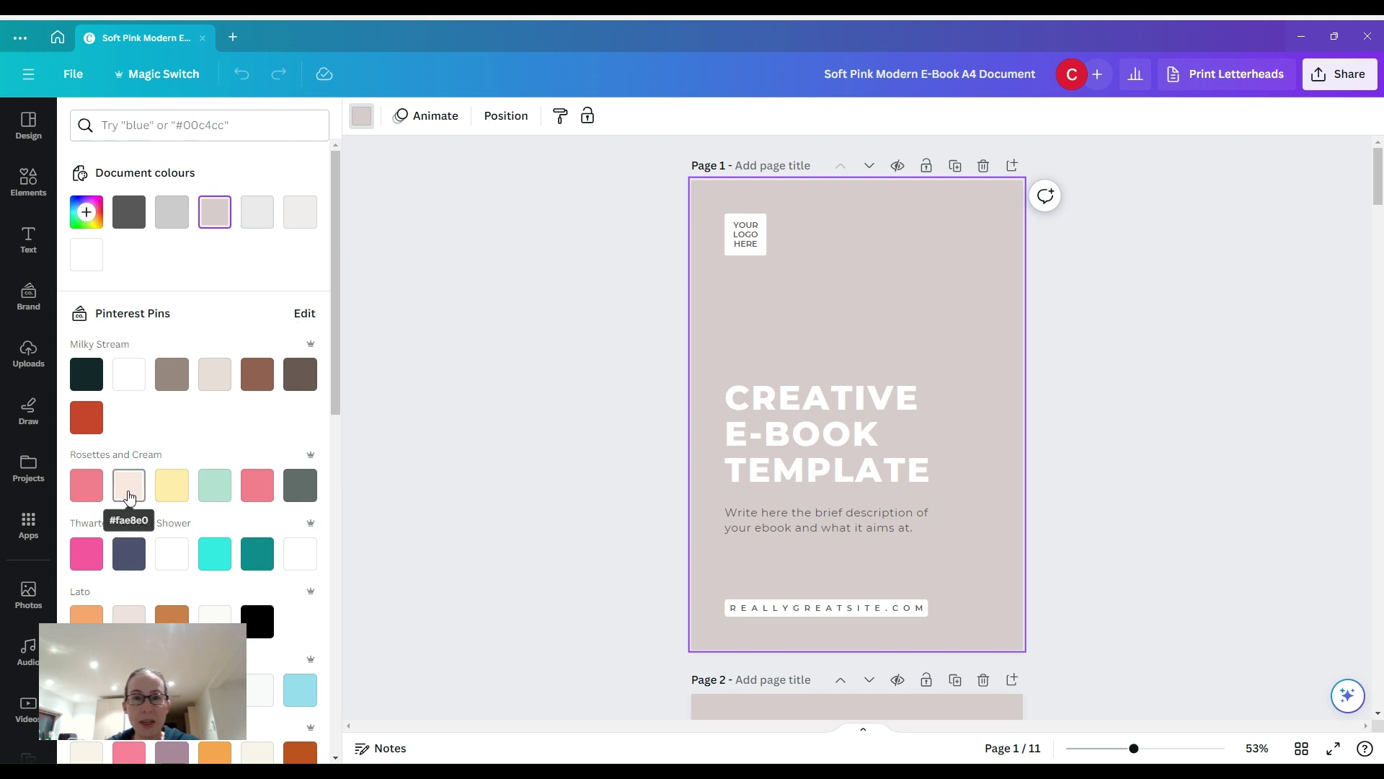
left_click(129, 485)
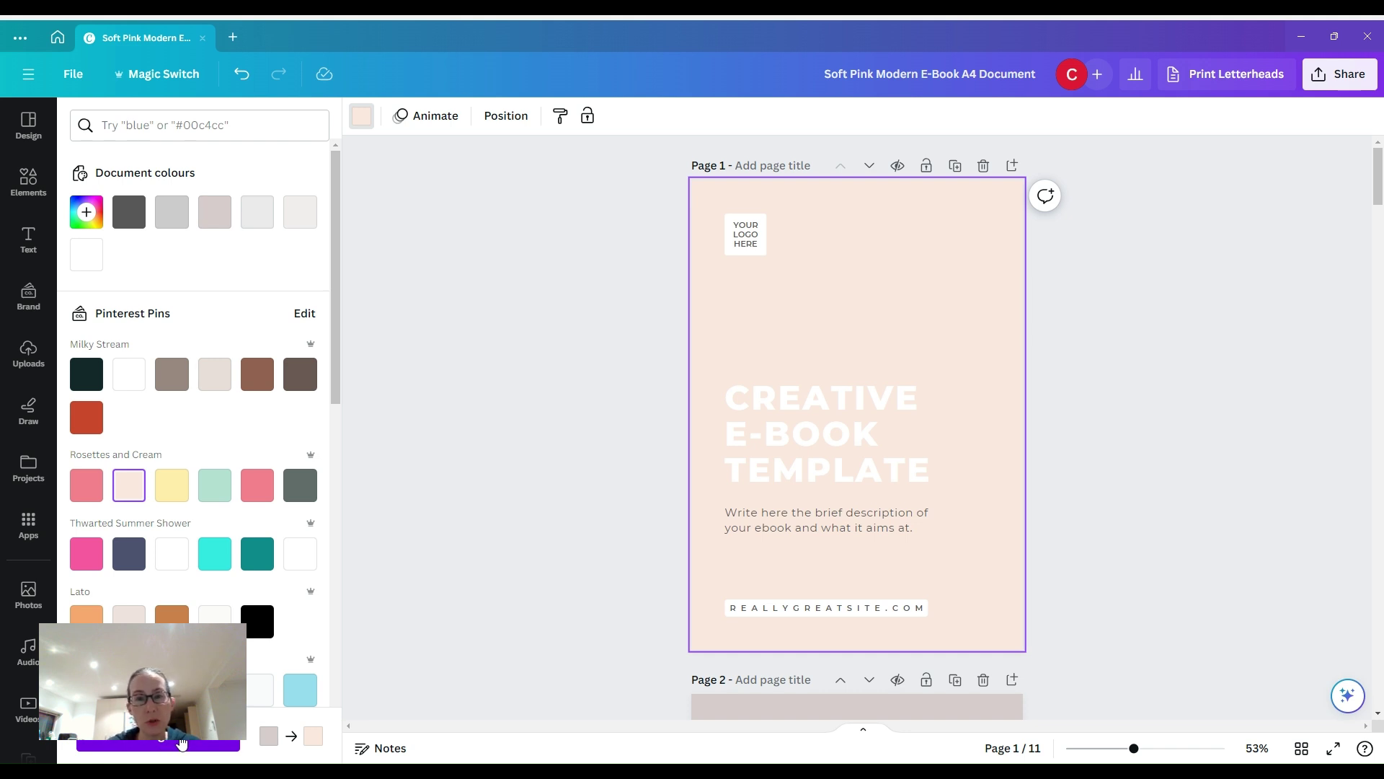
left_click(181, 742)
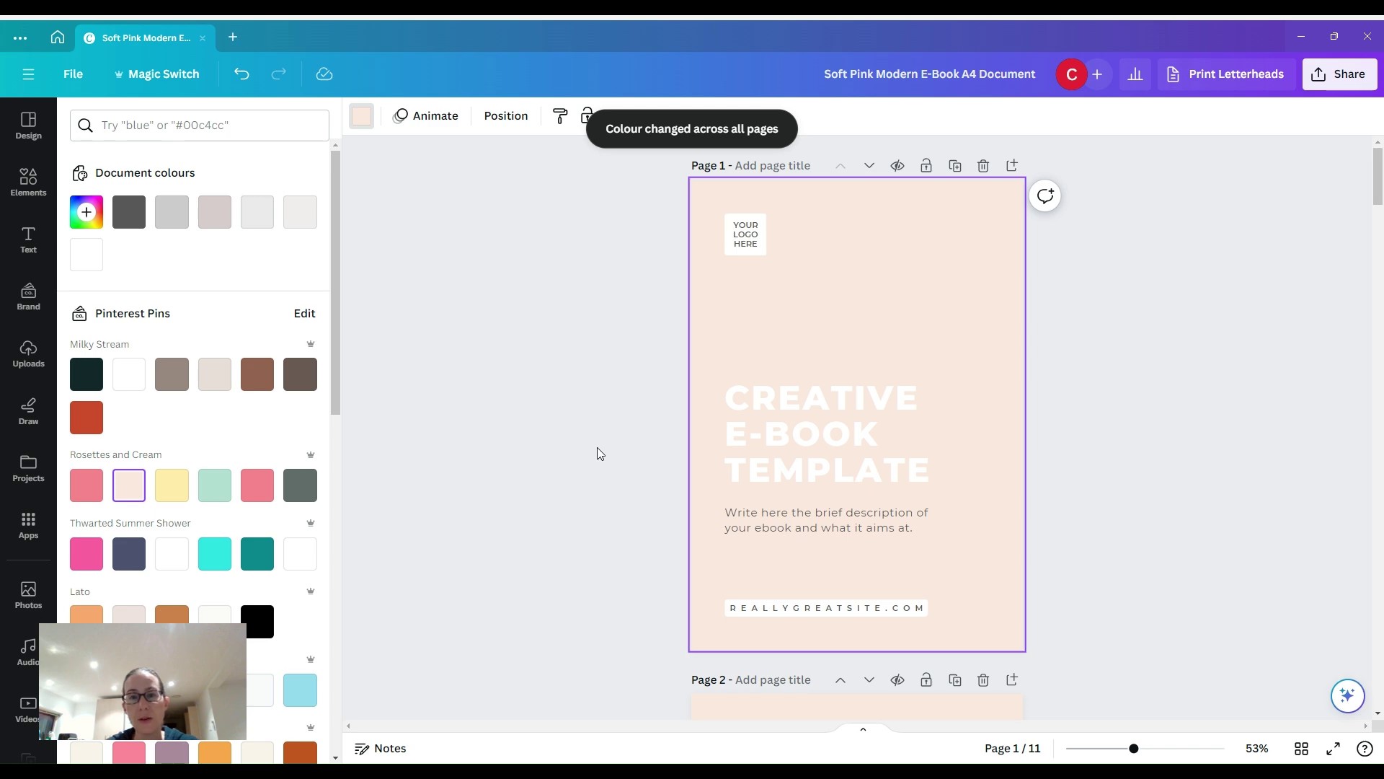
scroll(597, 447, "down", 1)
scroll(597, 448, "down", 5)
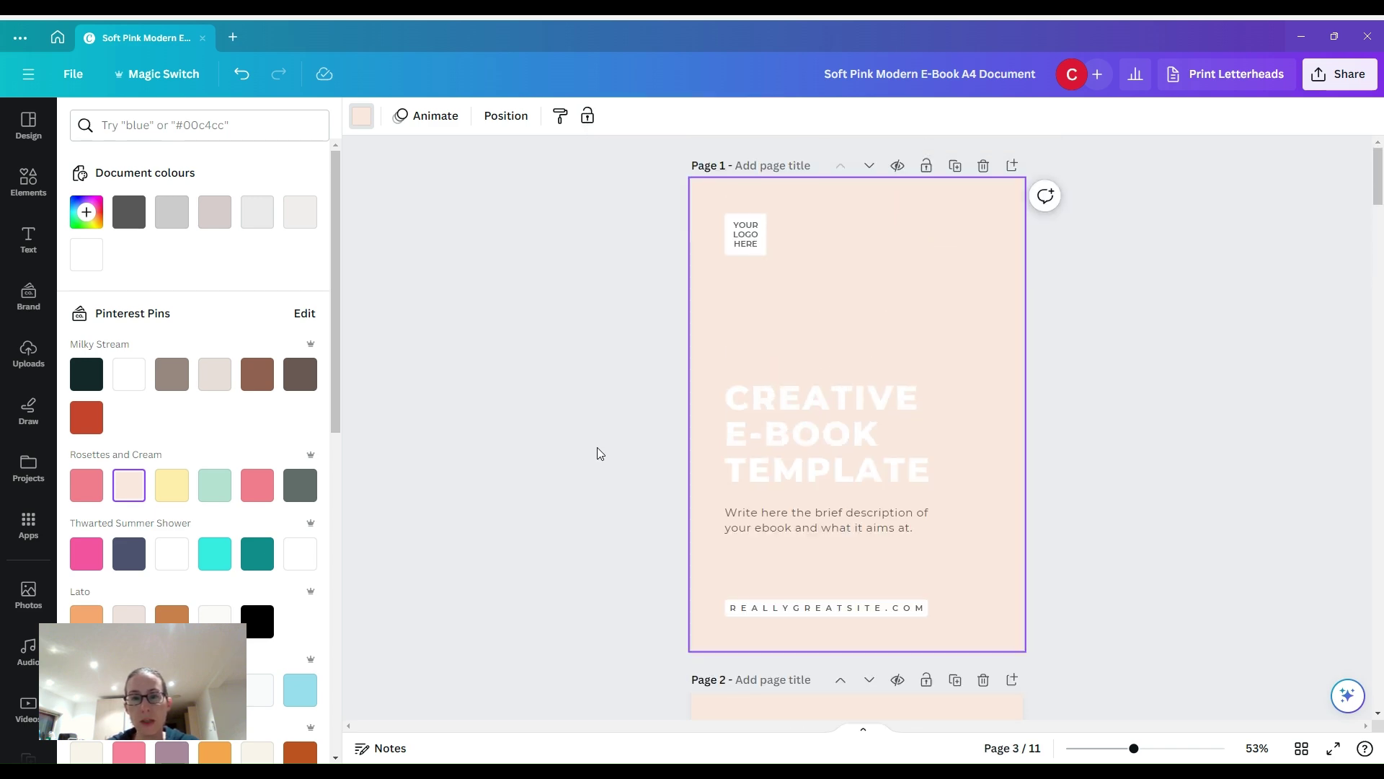
Recolour the cover title text black from the Lato palette and apply the colour change across all pages.
left_click(789, 426)
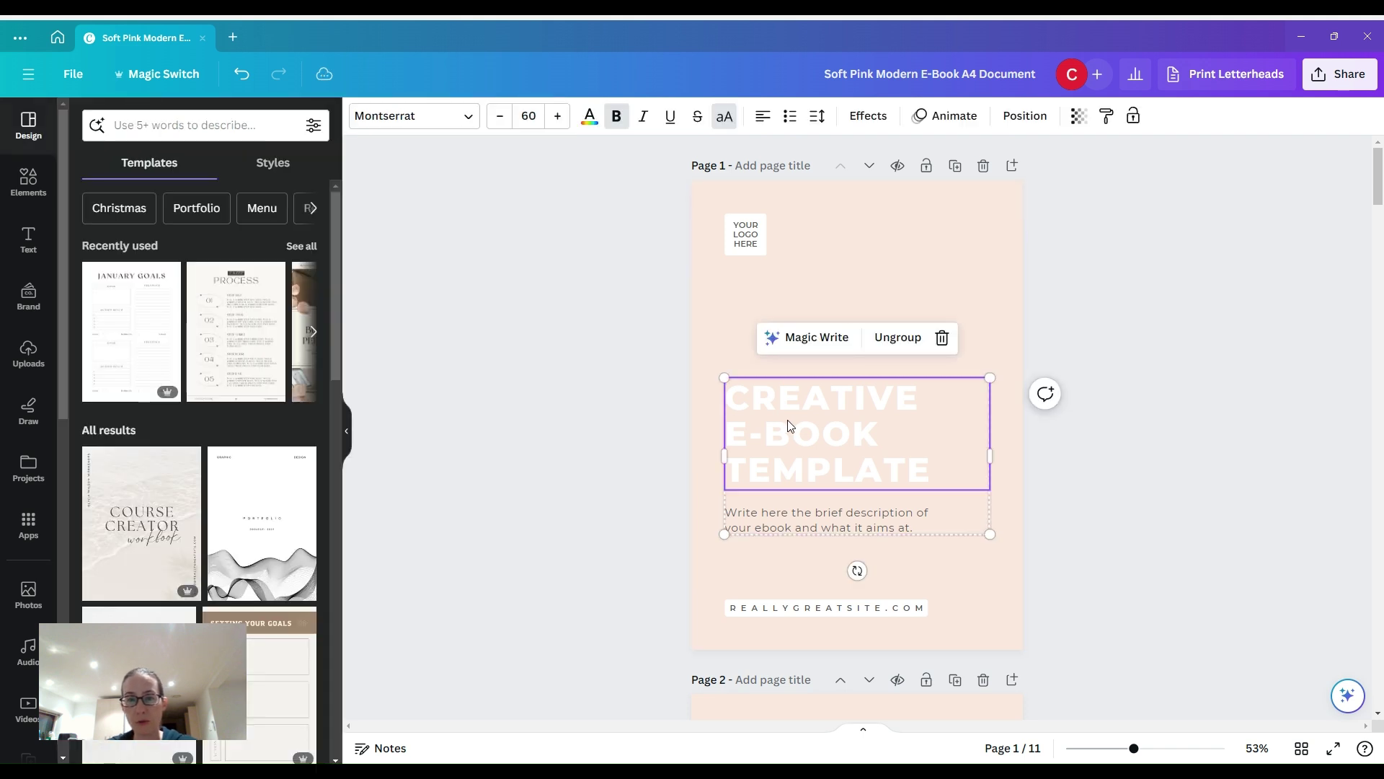
double_click(879, 425)
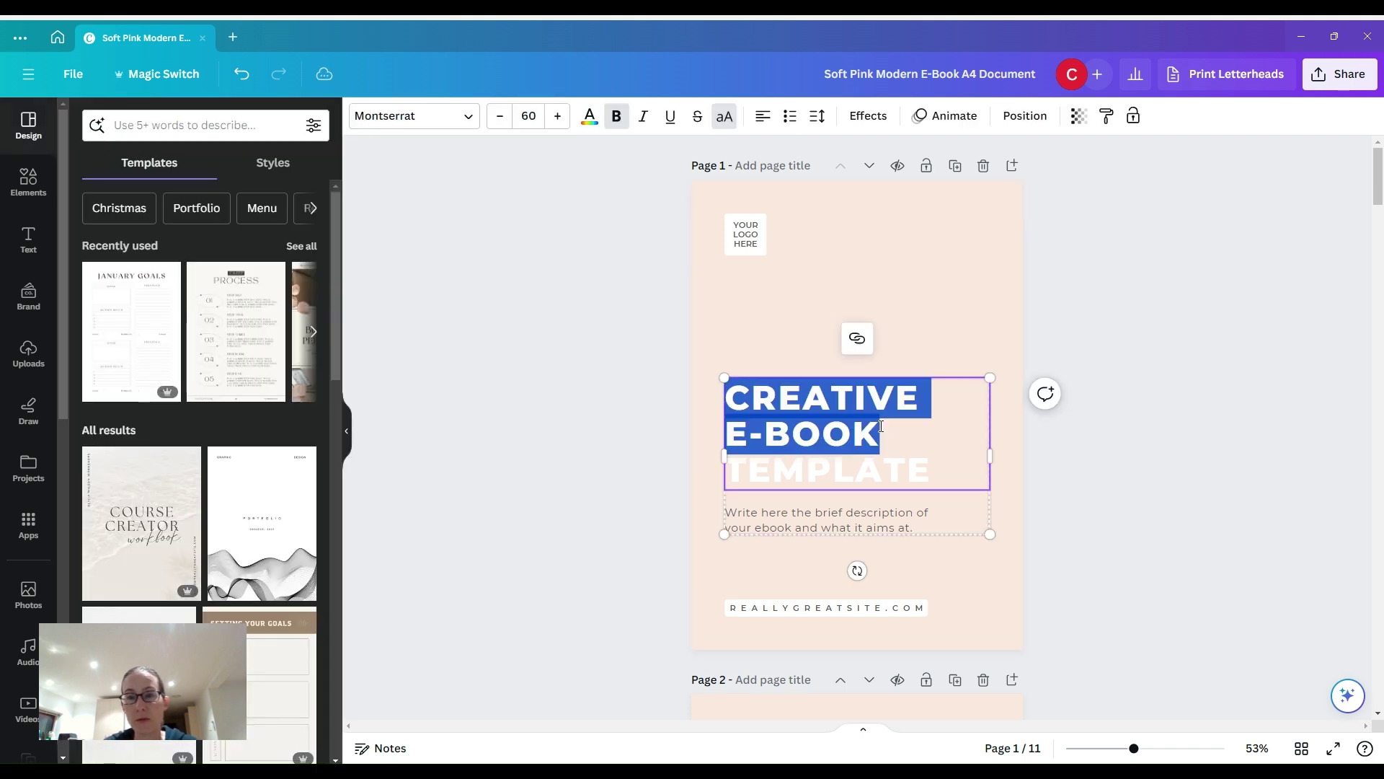
left_click_drag(931, 464, 739, 395)
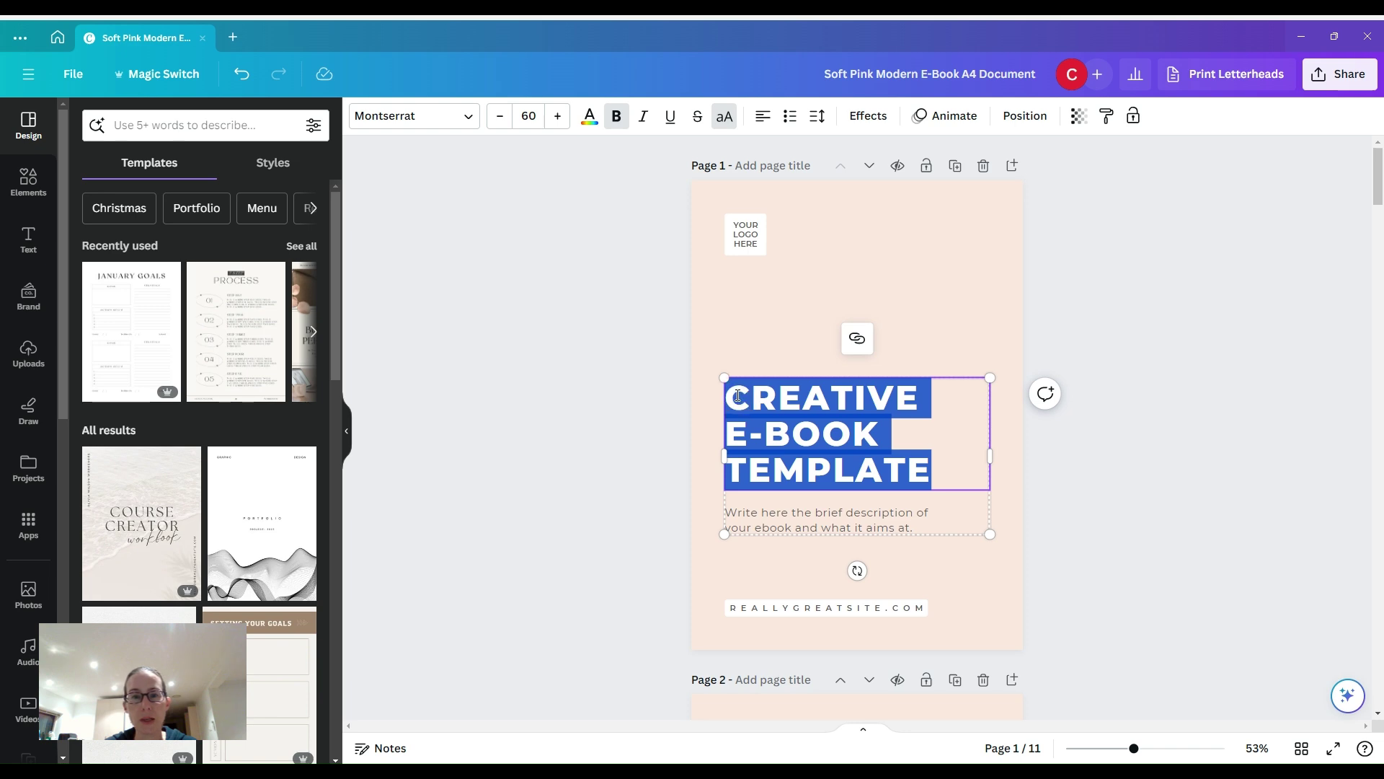
left_click(589, 115)
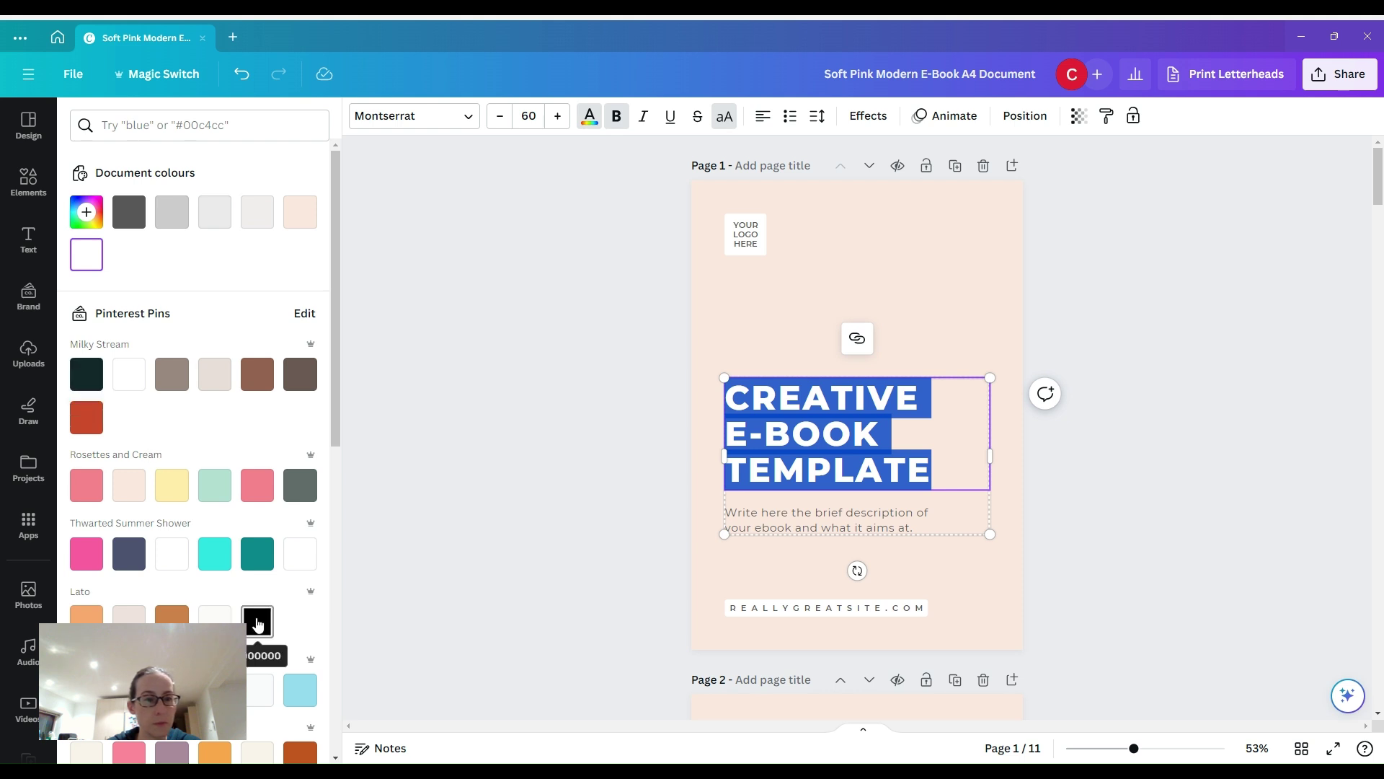
left_click(257, 621)
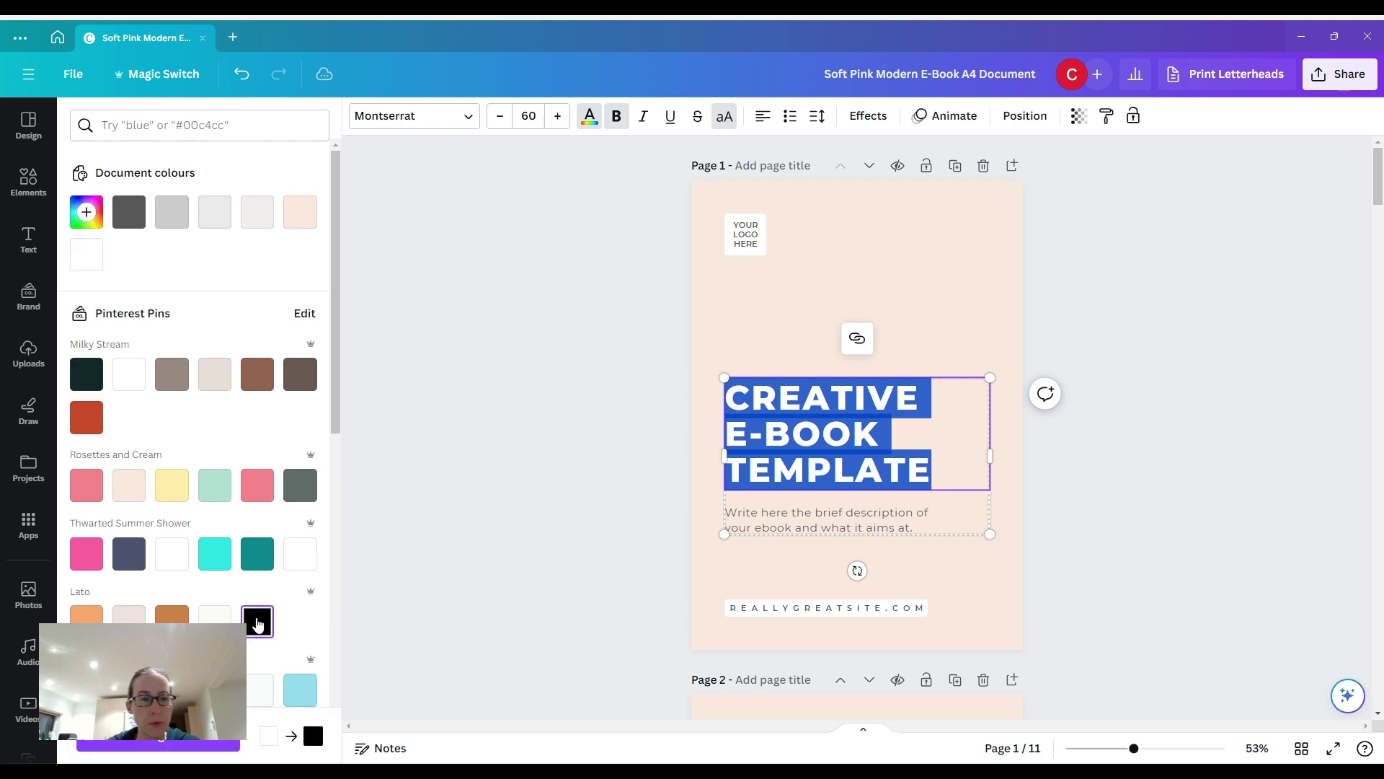
left_click(223, 745)
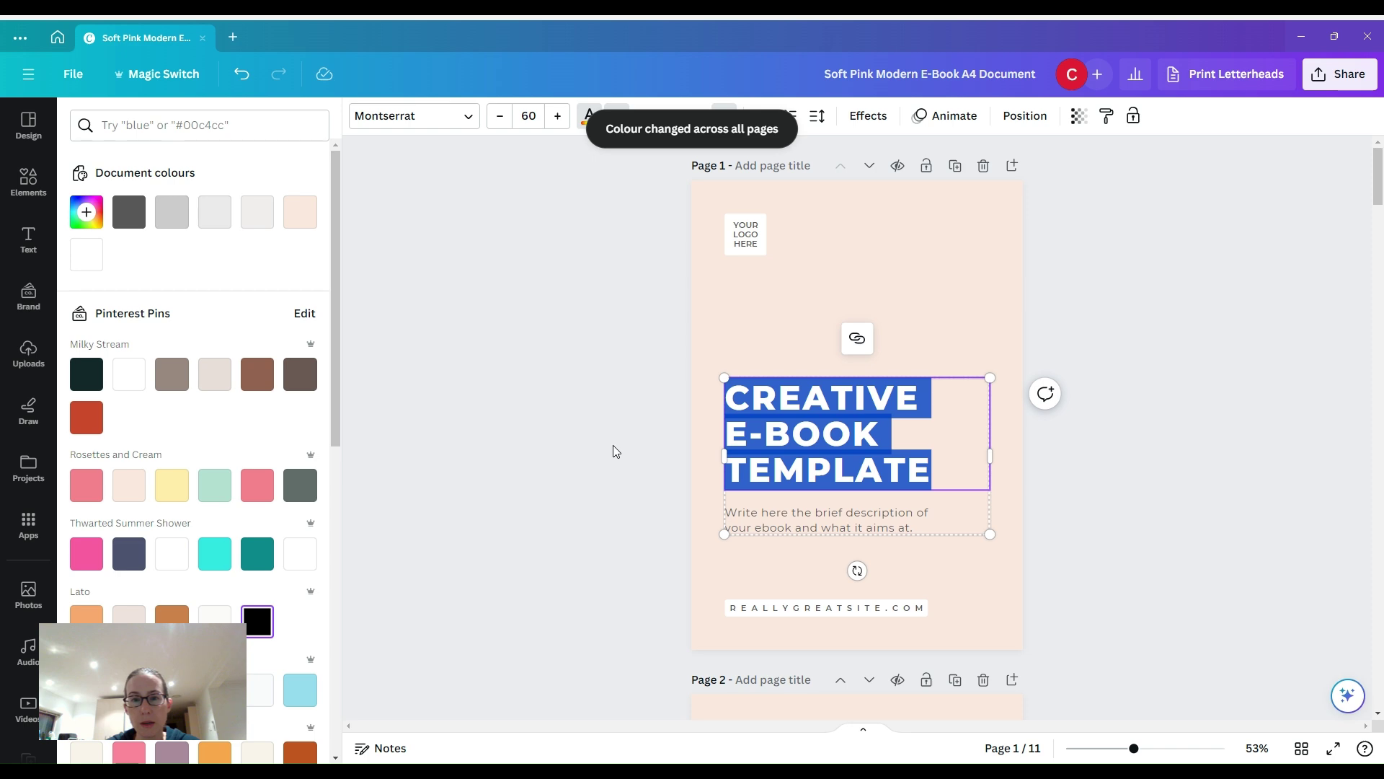
key("Escape")
key("Escape")
scroll(615, 451, "down", 5)
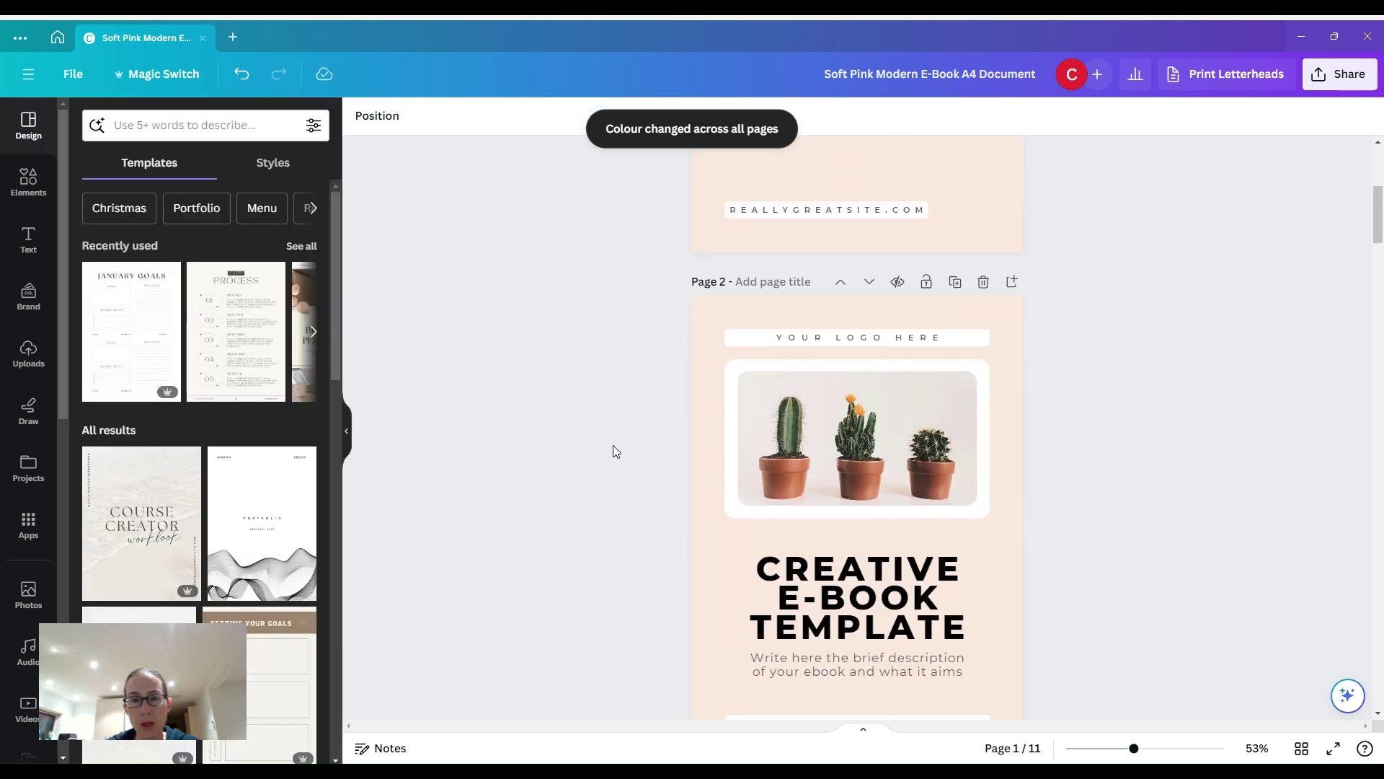
scroll(613, 451, "down", 5)
Set the cover title's font to League Spartan and apply the font change across the whole design.
scroll(613, 451, "up", 10)
scroll(613, 451, "up", 1)
left_click(811, 405)
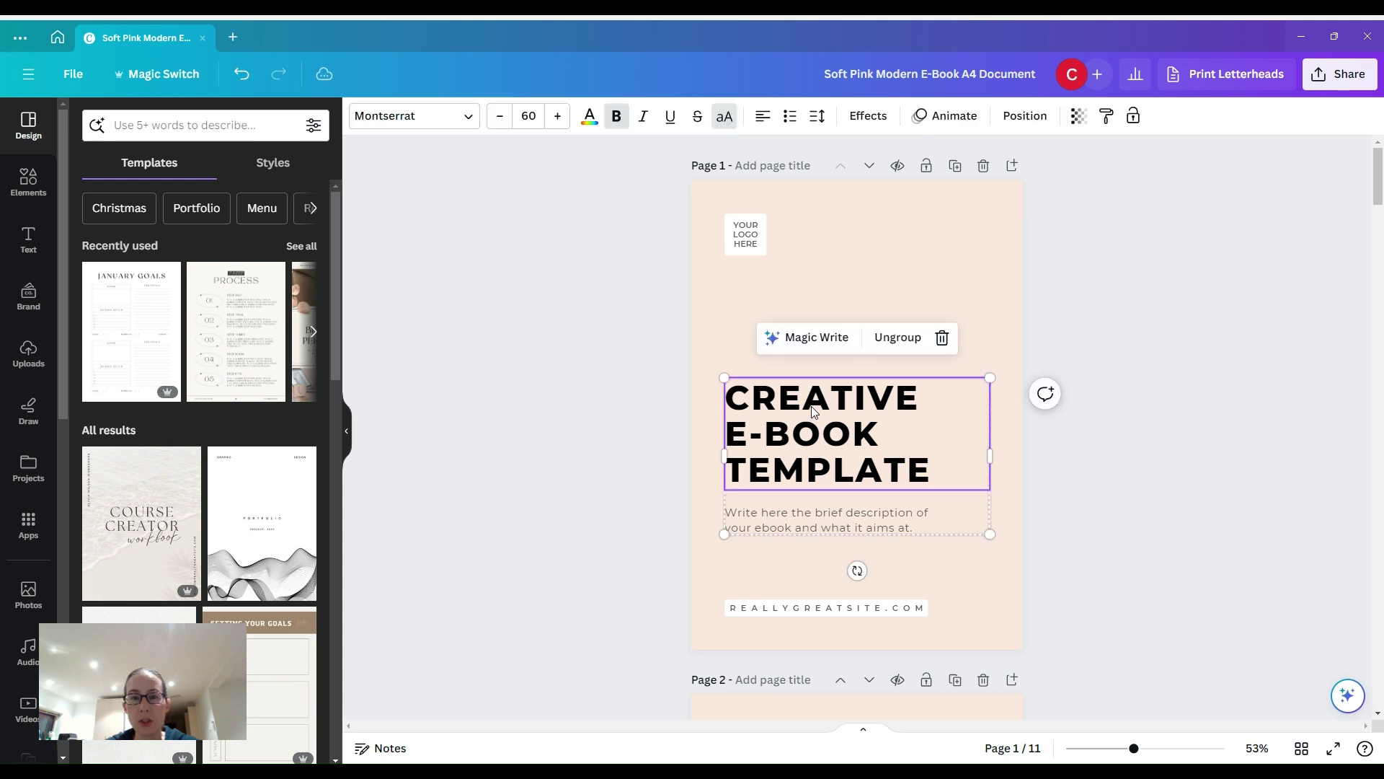
double_click(918, 472)
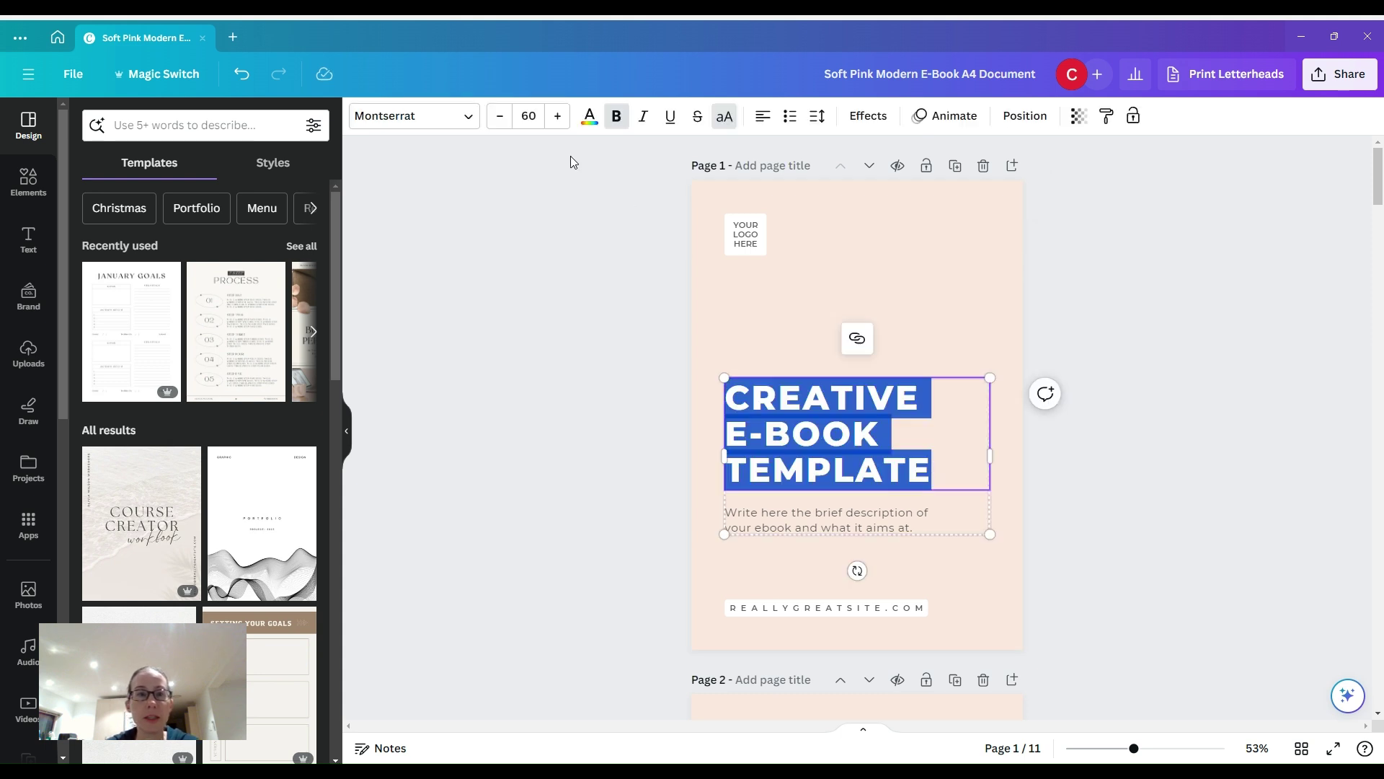
left_click(470, 119)
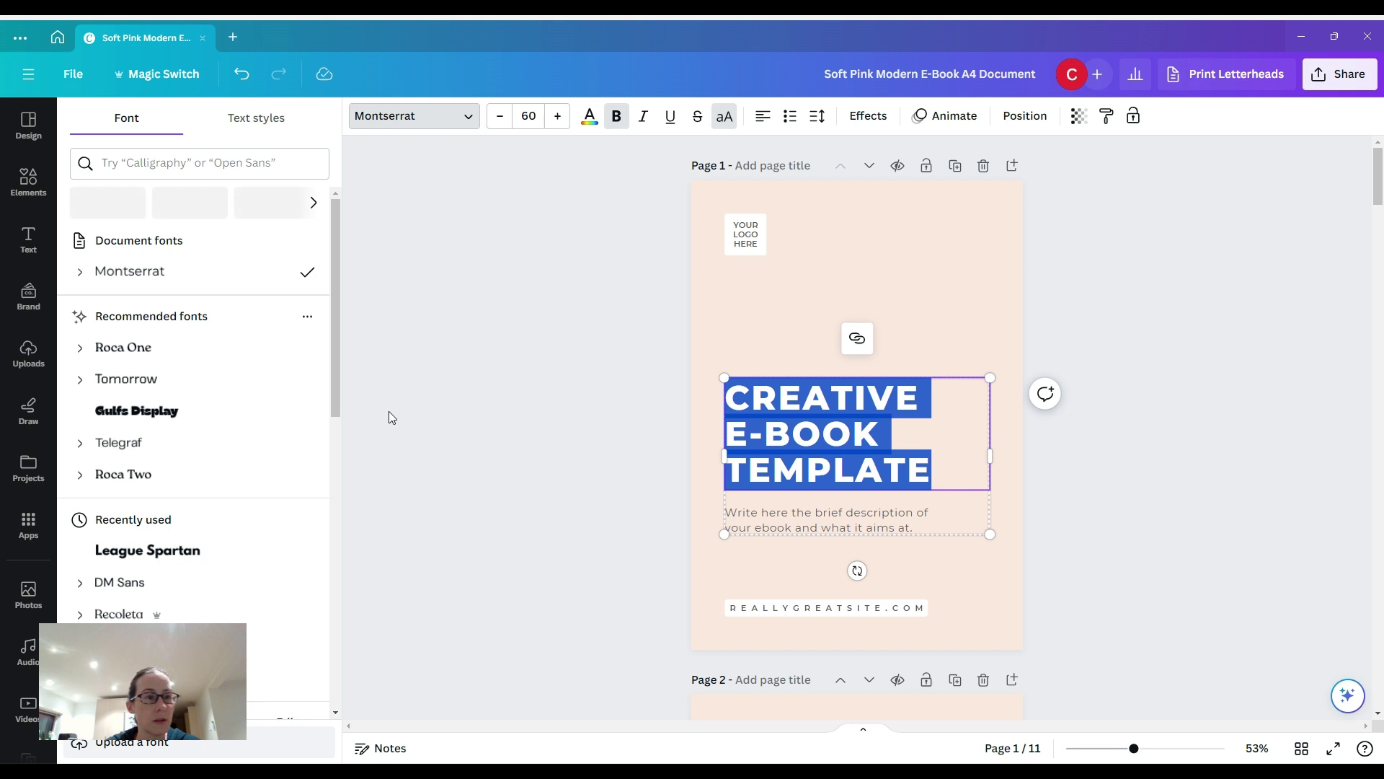
left_click(227, 553)
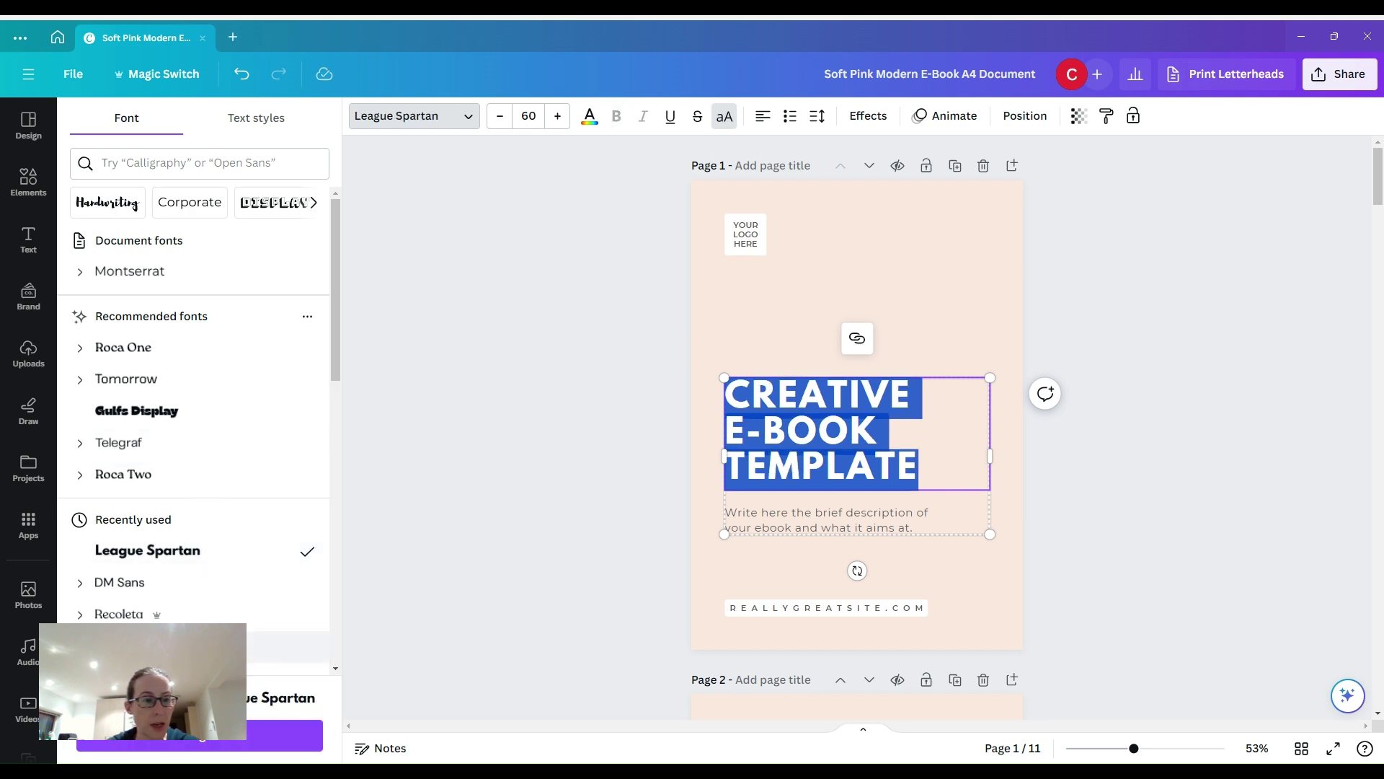
left_click(207, 737)
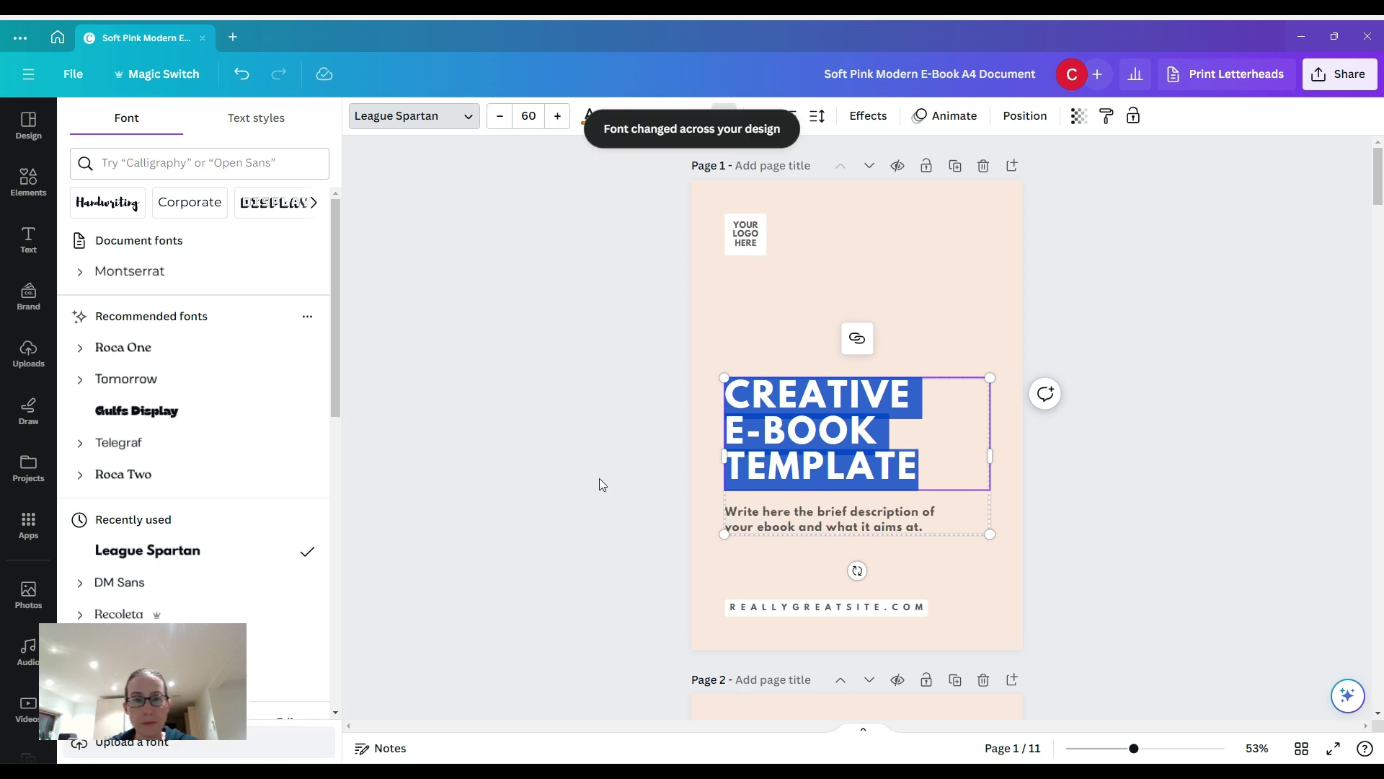
left_click(564, 451)
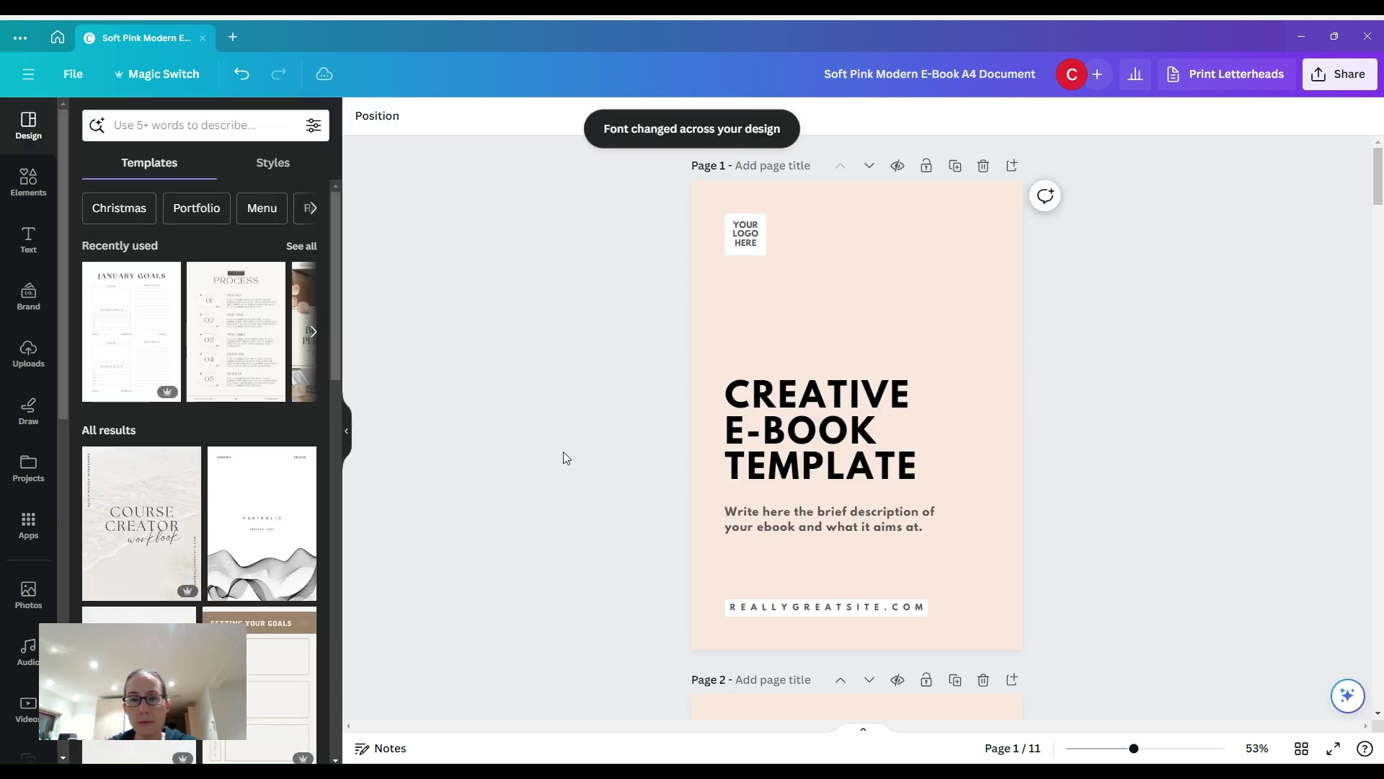
Review the text layout on the cover, second title page and author page with the new font.
scroll(564, 451, "down", 1)
scroll(563, 451, "down", 6)
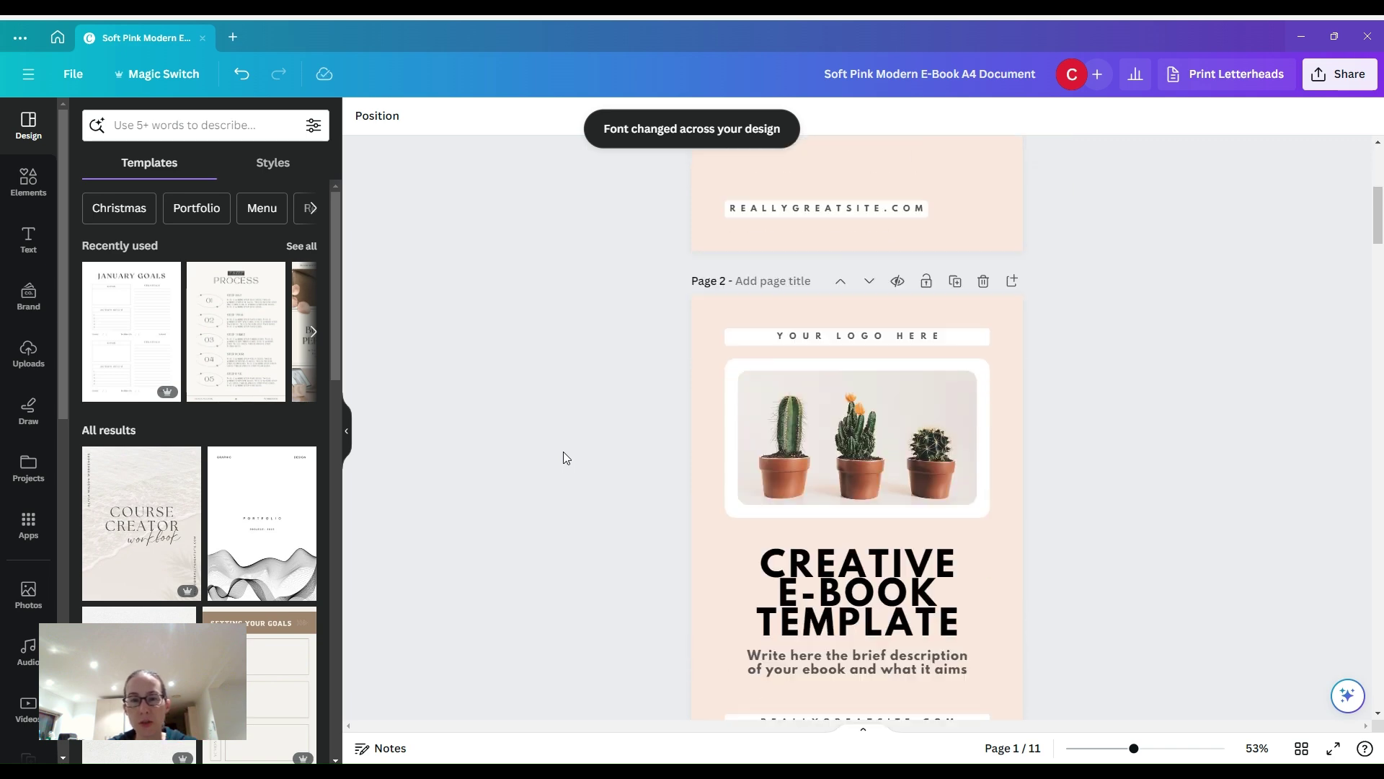
scroll(630, 321, "down", 2)
scroll(650, 296, "up", 5)
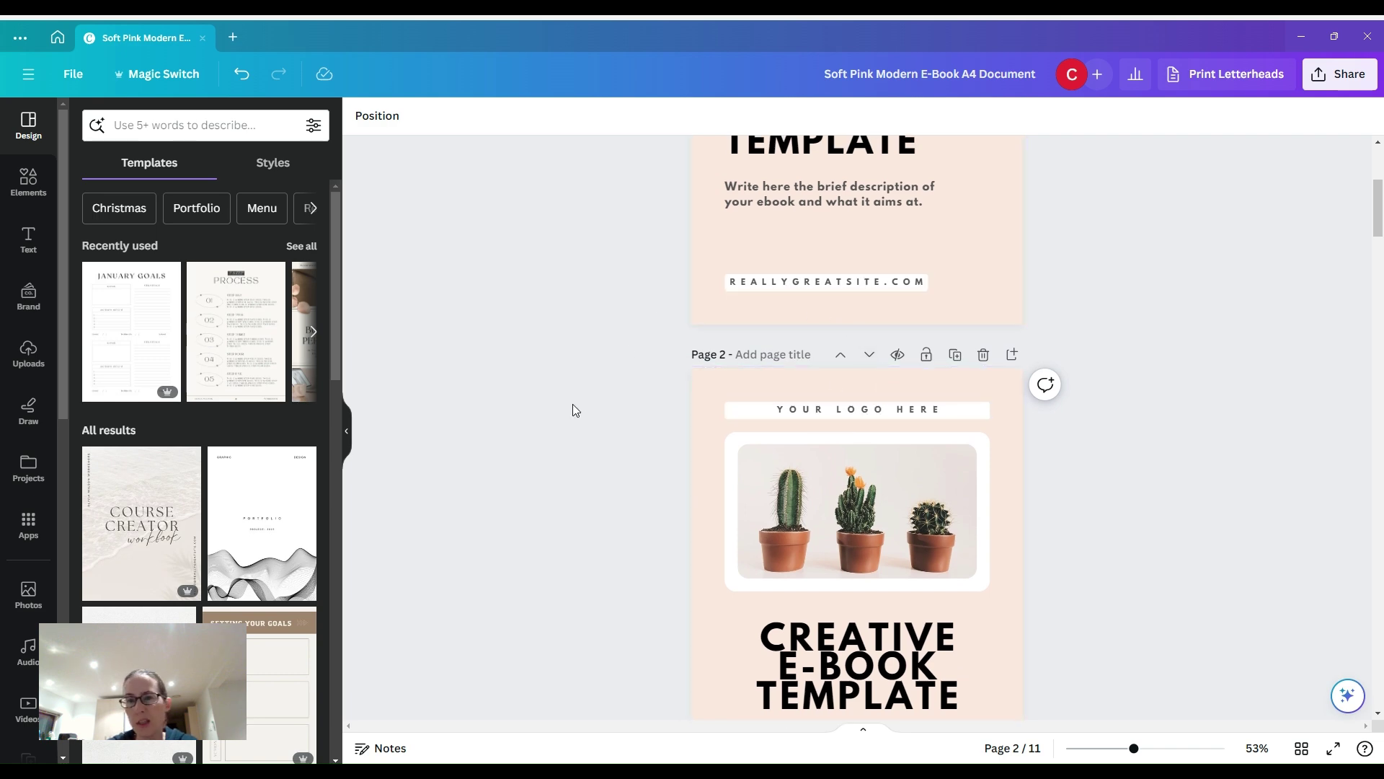
scroll(575, 410, "down", 3)
scroll(573, 408, "down", 1)
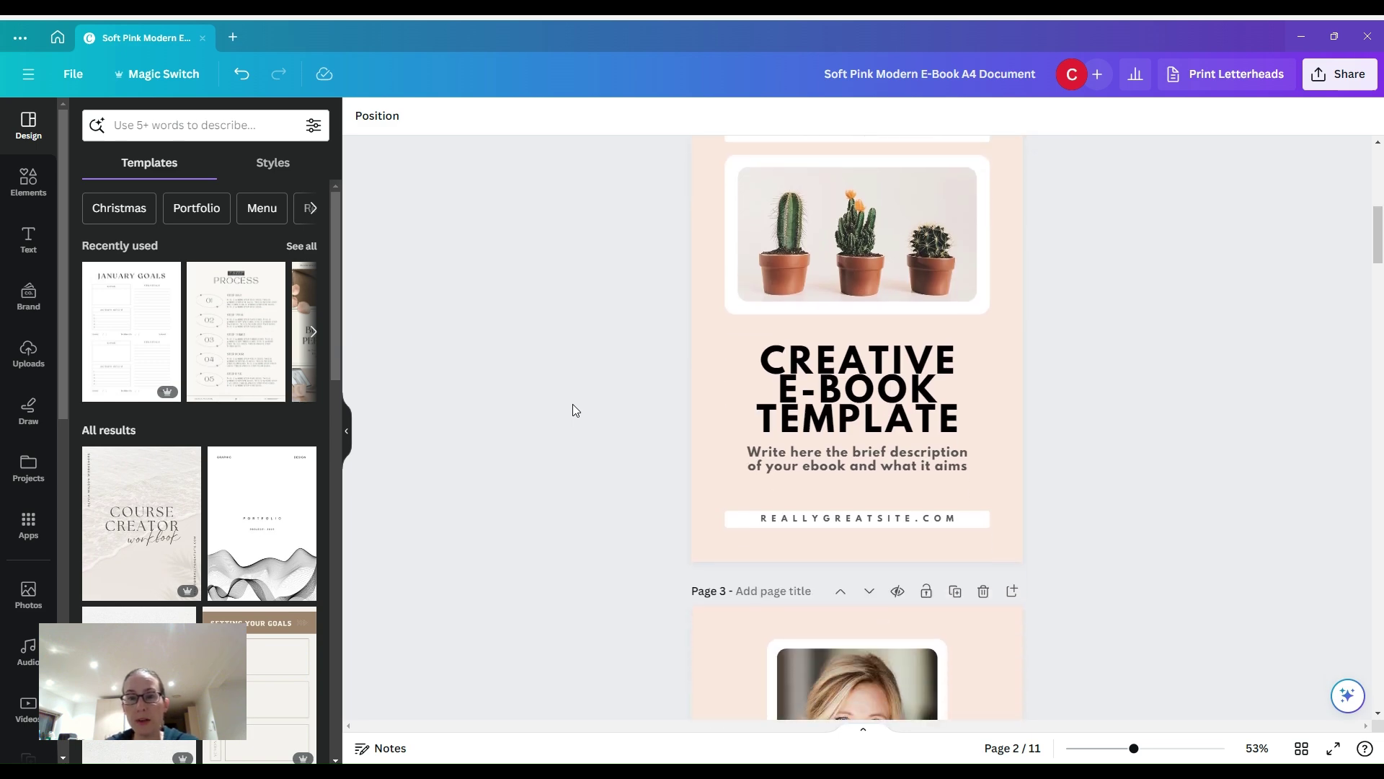
scroll(526, 517, "down", 1)
scroll(515, 522, "down", 7)
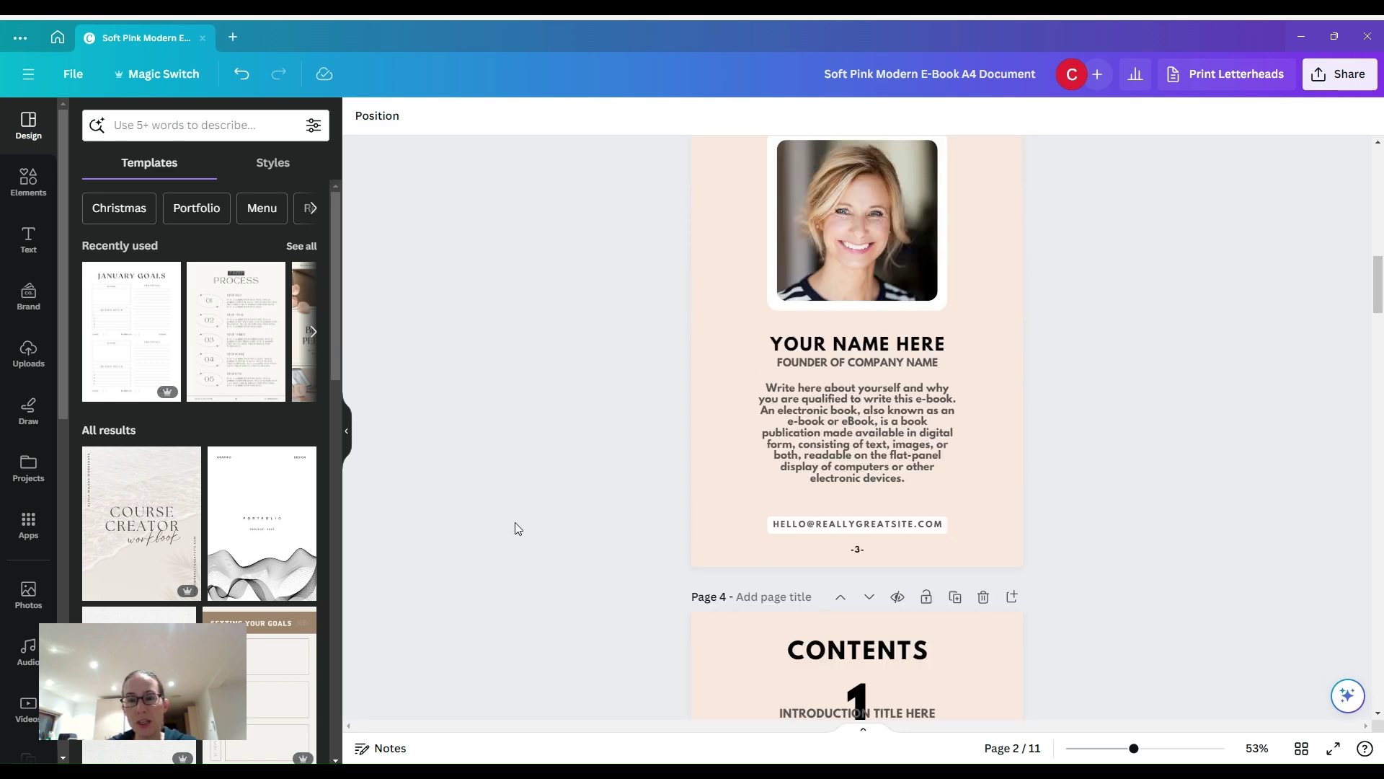
scroll(560, 359, "up", 13)
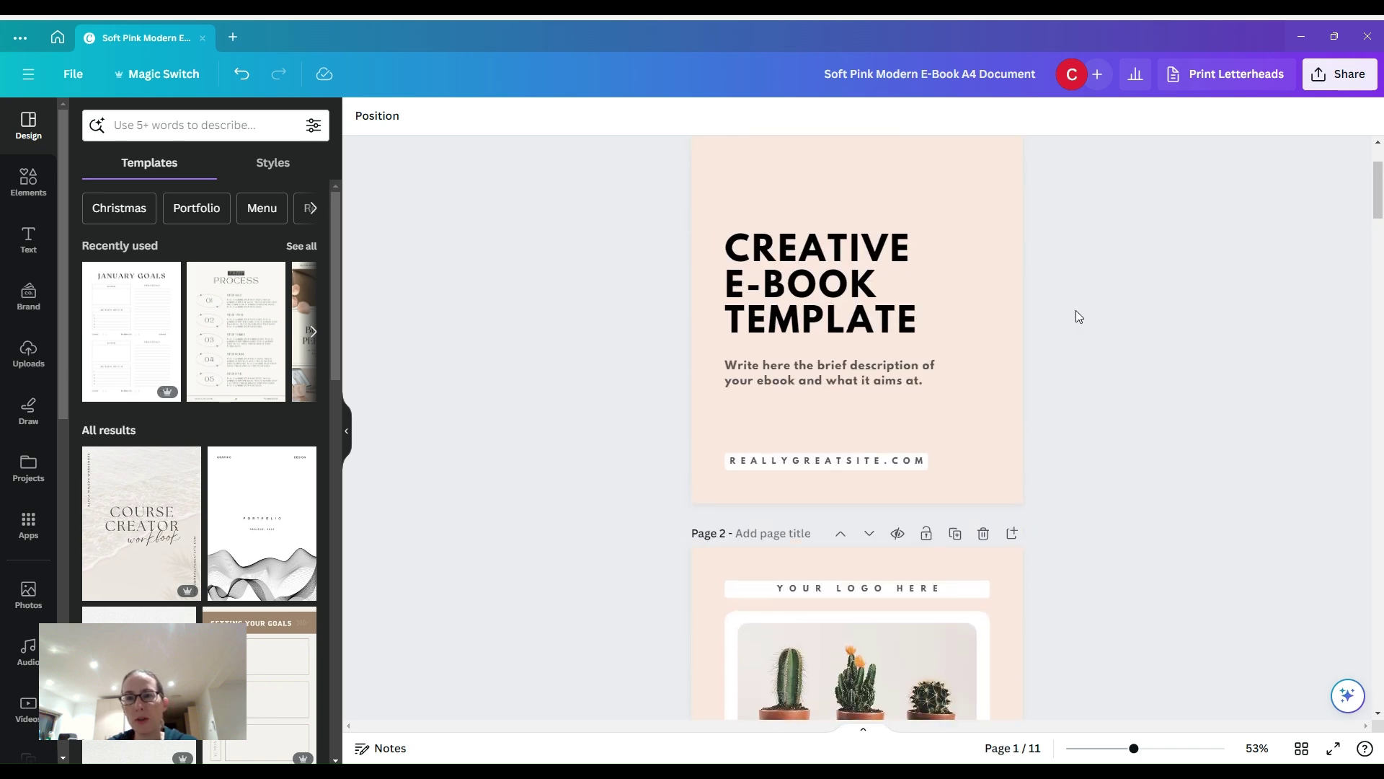
scroll(1076, 312, "up", 2)
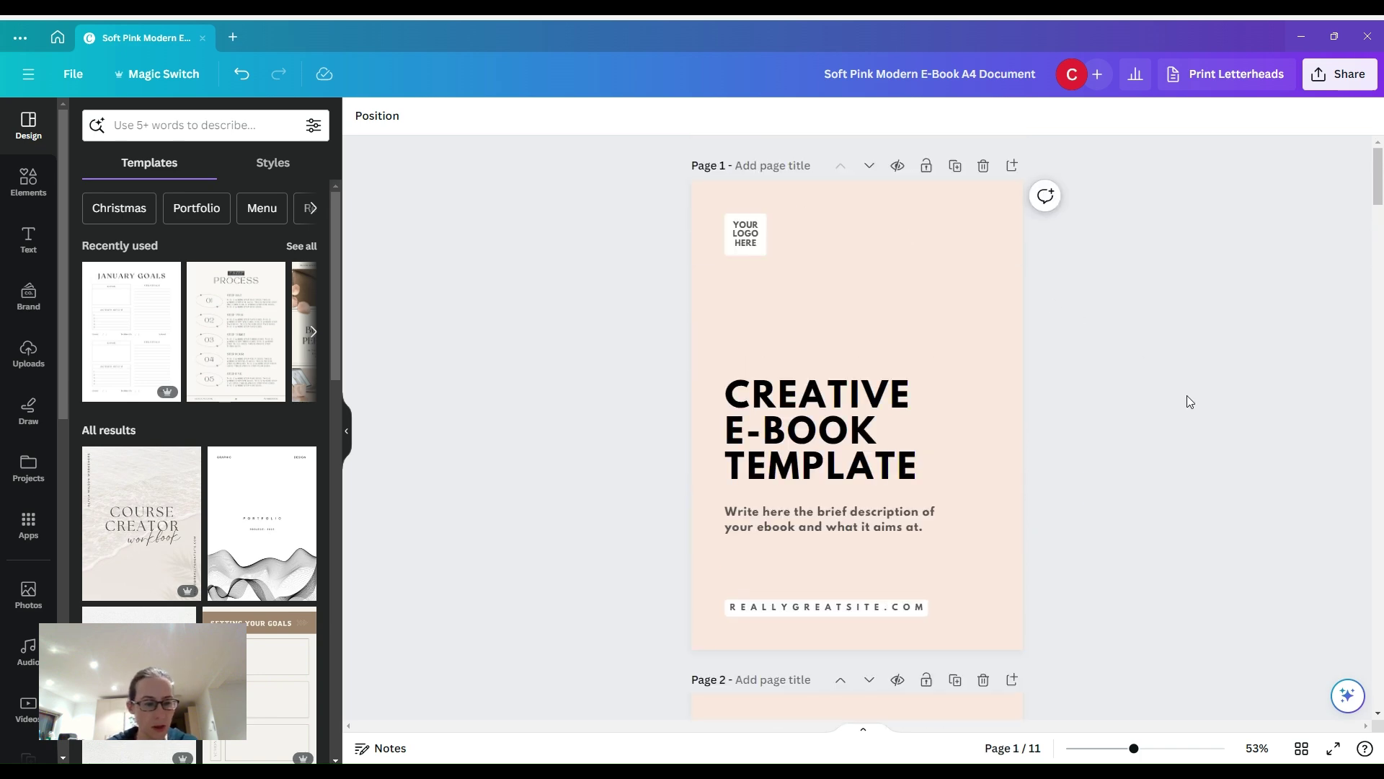
Find every REALLYGREATSITE.COM in the design, replace all with MYSITE.COM, and check the web address on the first pages.
key("ctrl+f")
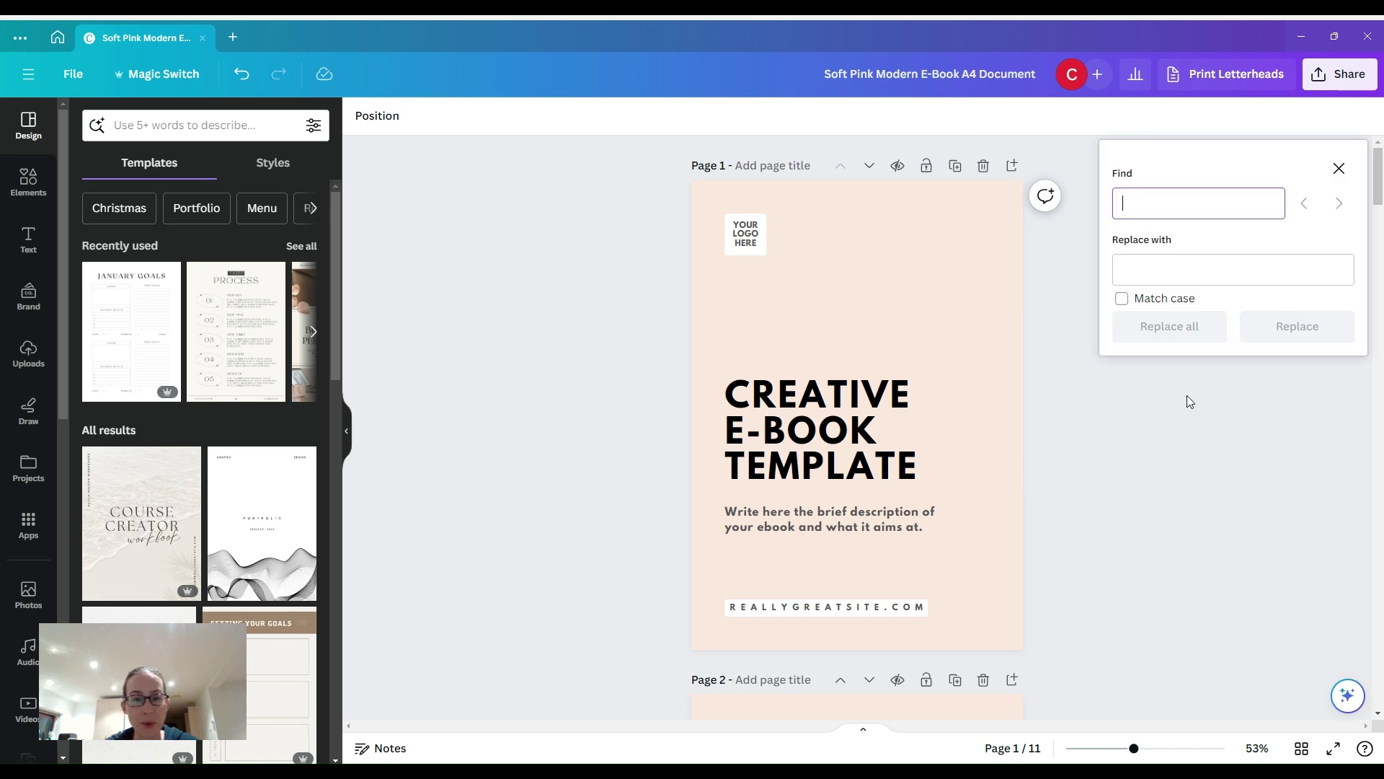
type("REAA")
key("BackSpace")
type("LLYGREATSITE.COM")
key("Tab")
key("Tab")
key("Tab")
type("MYSITE.COM")
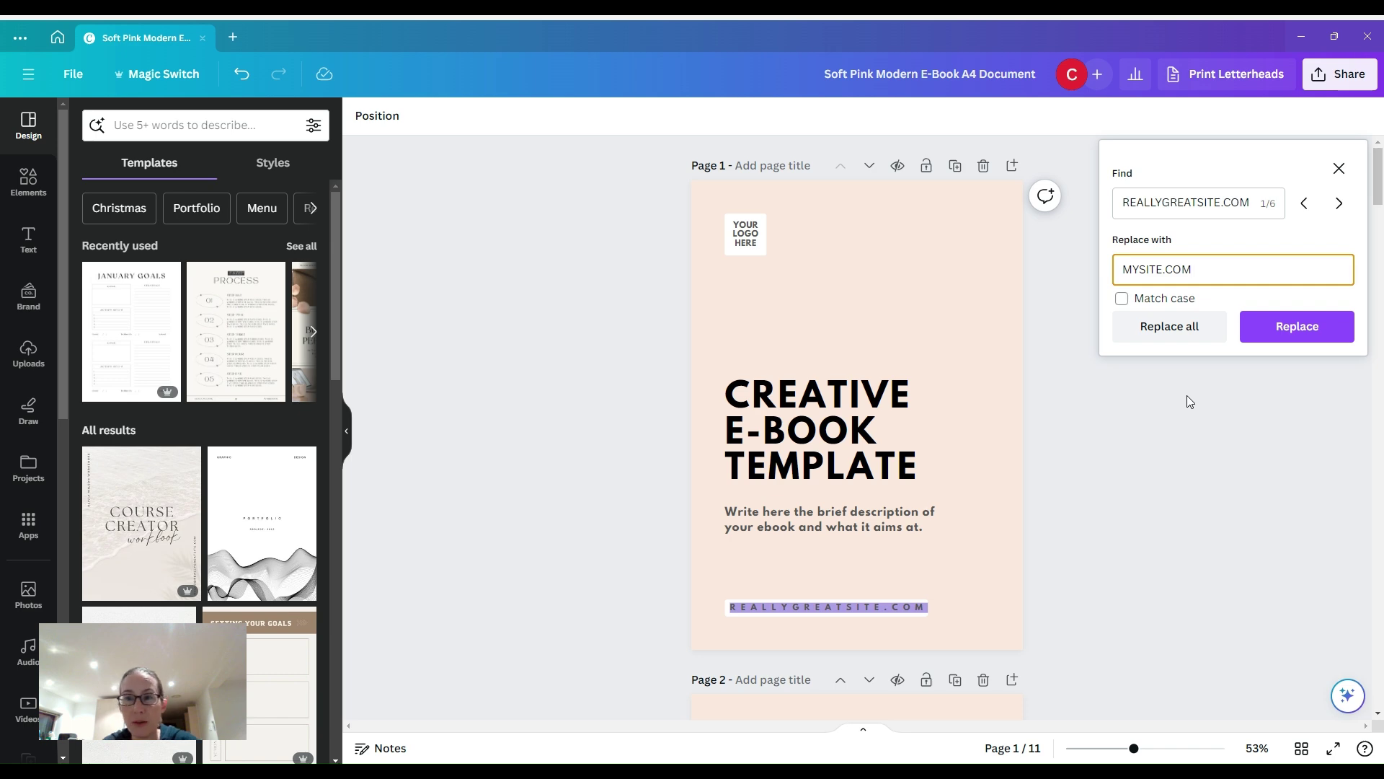
left_click(1162, 326)
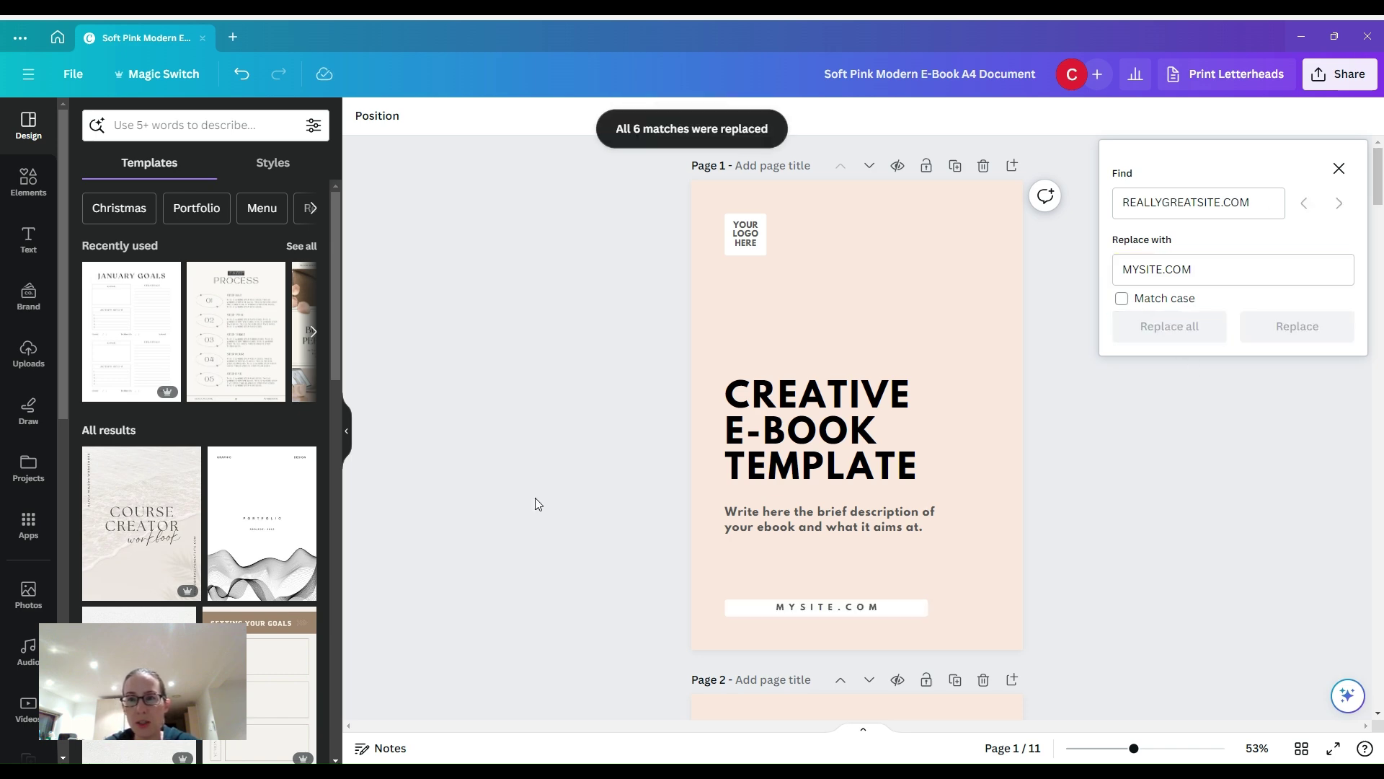
left_click(1338, 170)
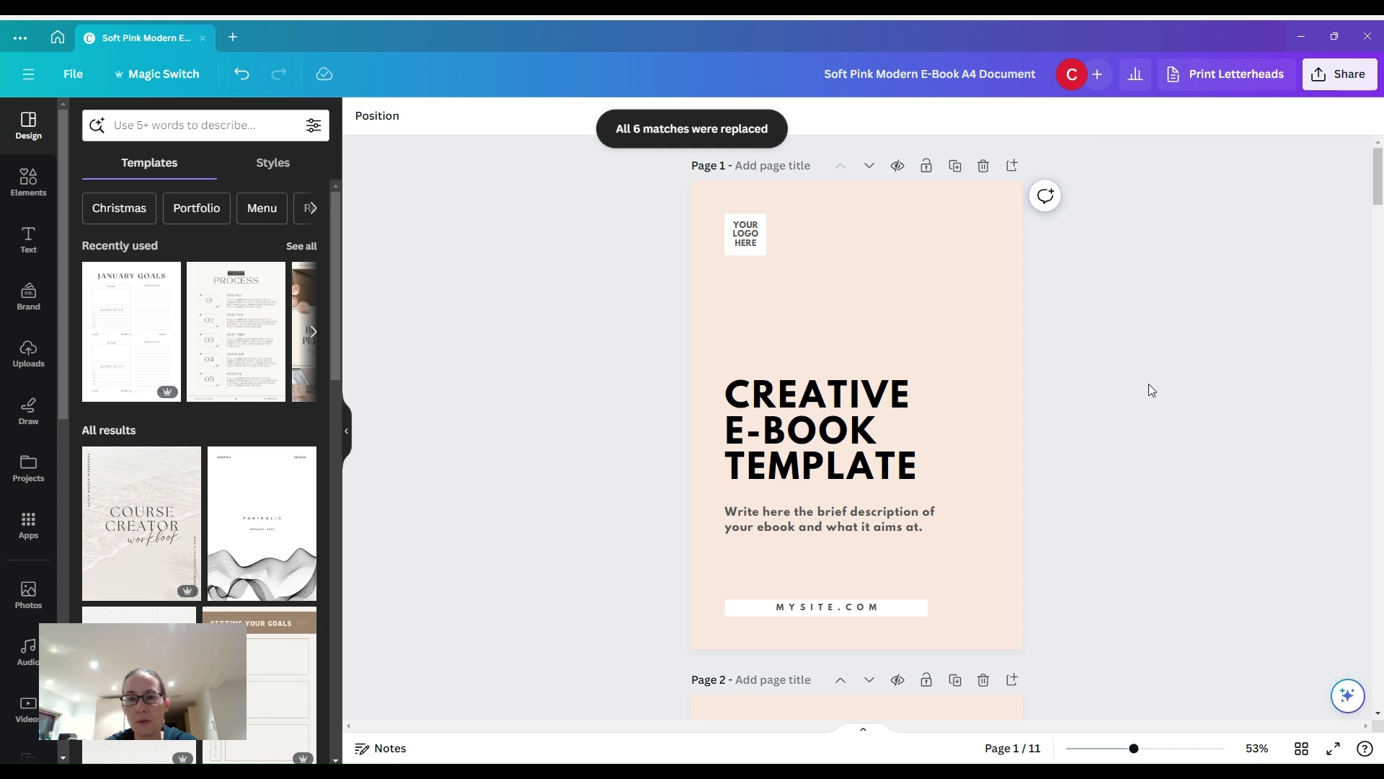
scroll(1149, 384, "down", 3)
scroll(1149, 384, "down", 5)
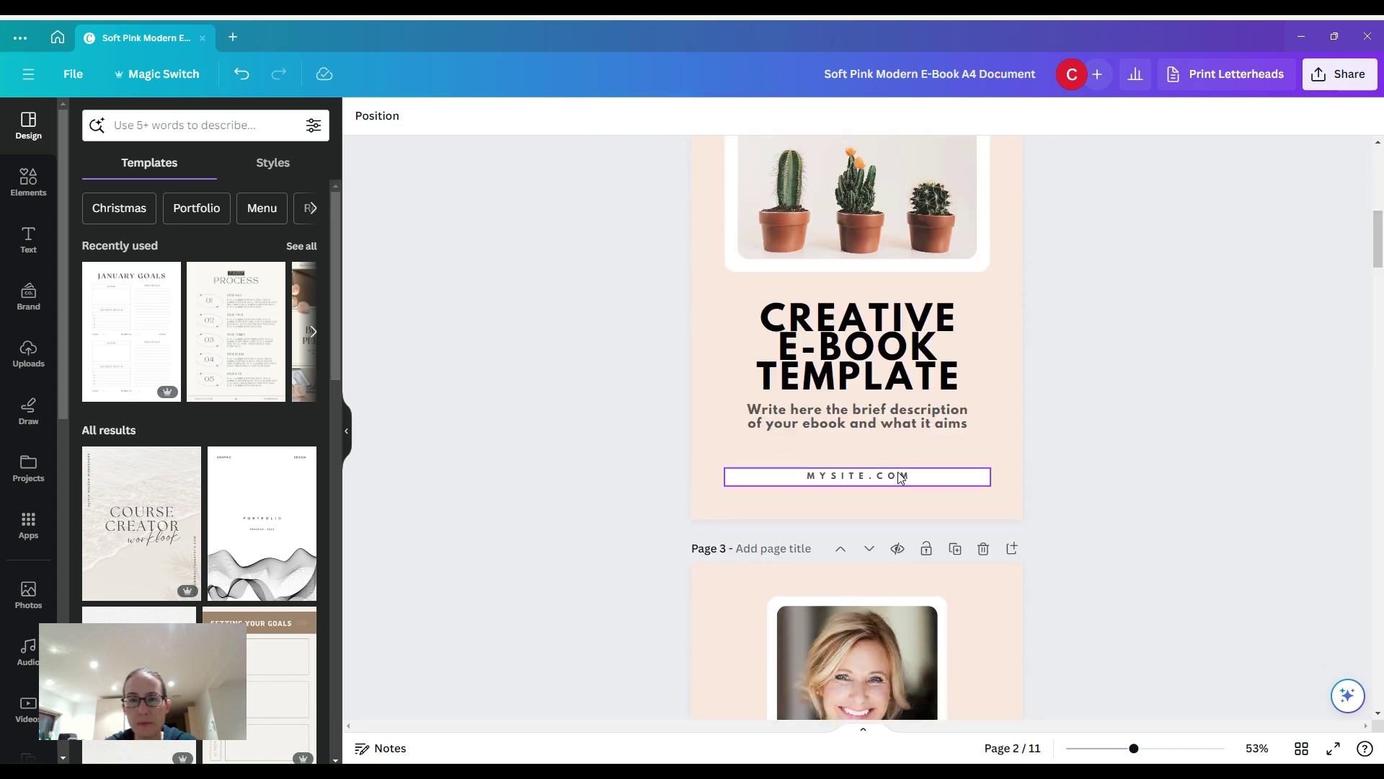
scroll(1065, 369, "up", 8)
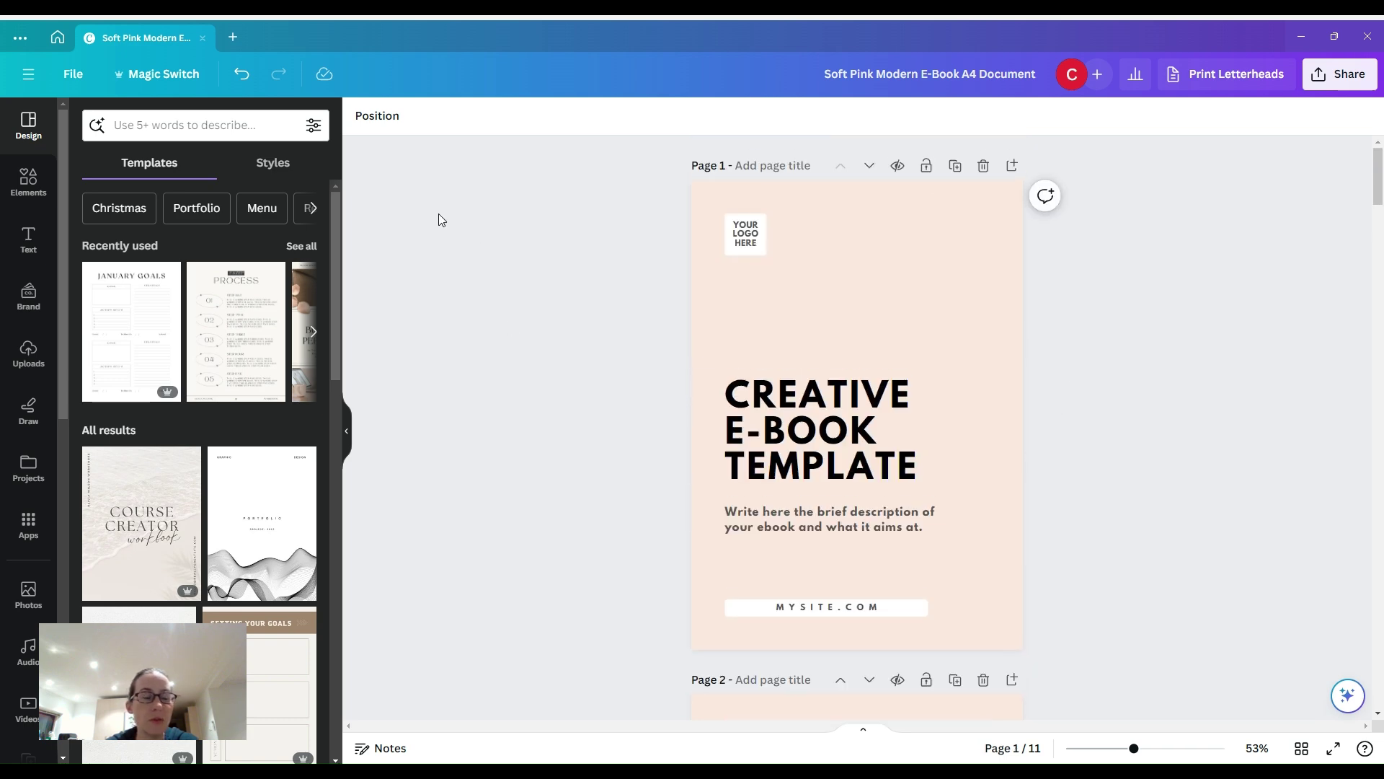
Apply the Thwarted Summer colour palette from the Pinterest Pins styles to the cover and compare it with page 2.
left_click(266, 169)
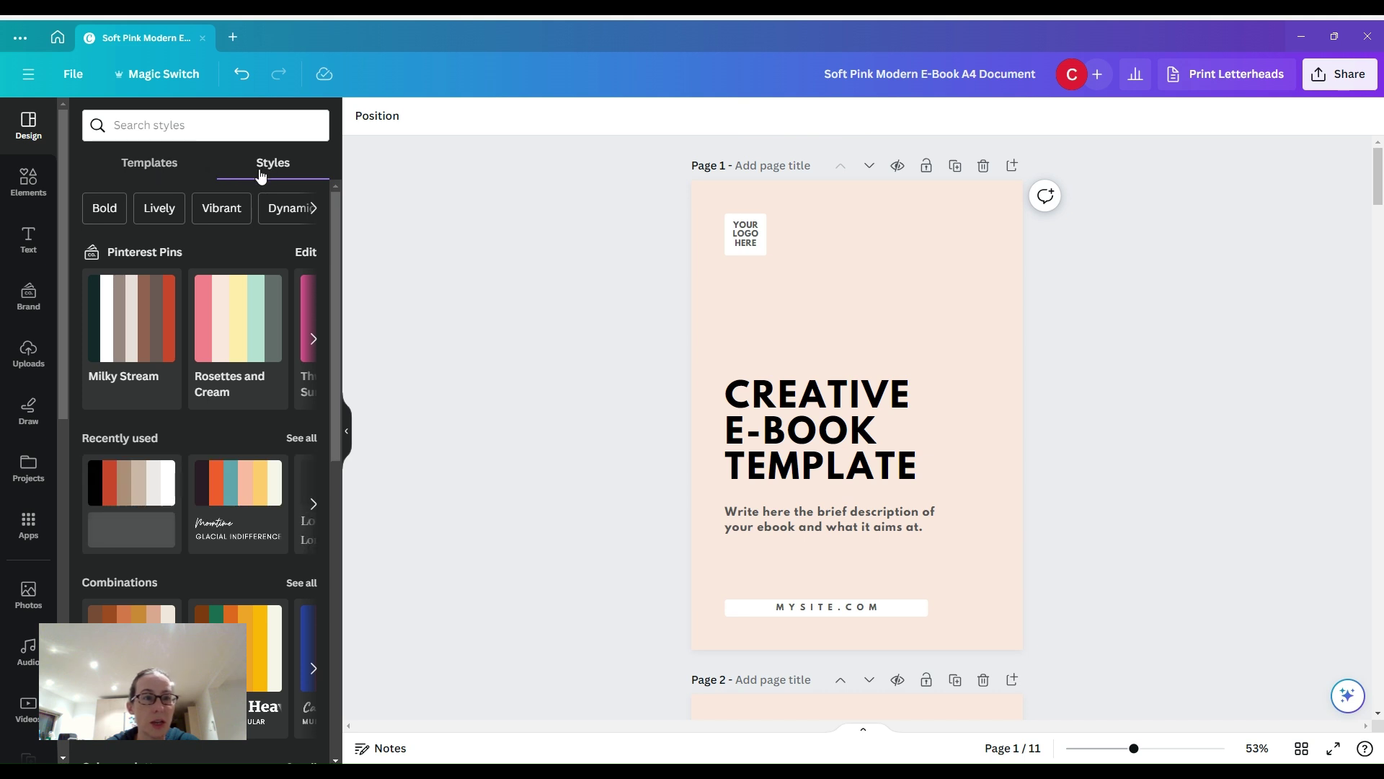
left_click(313, 339)
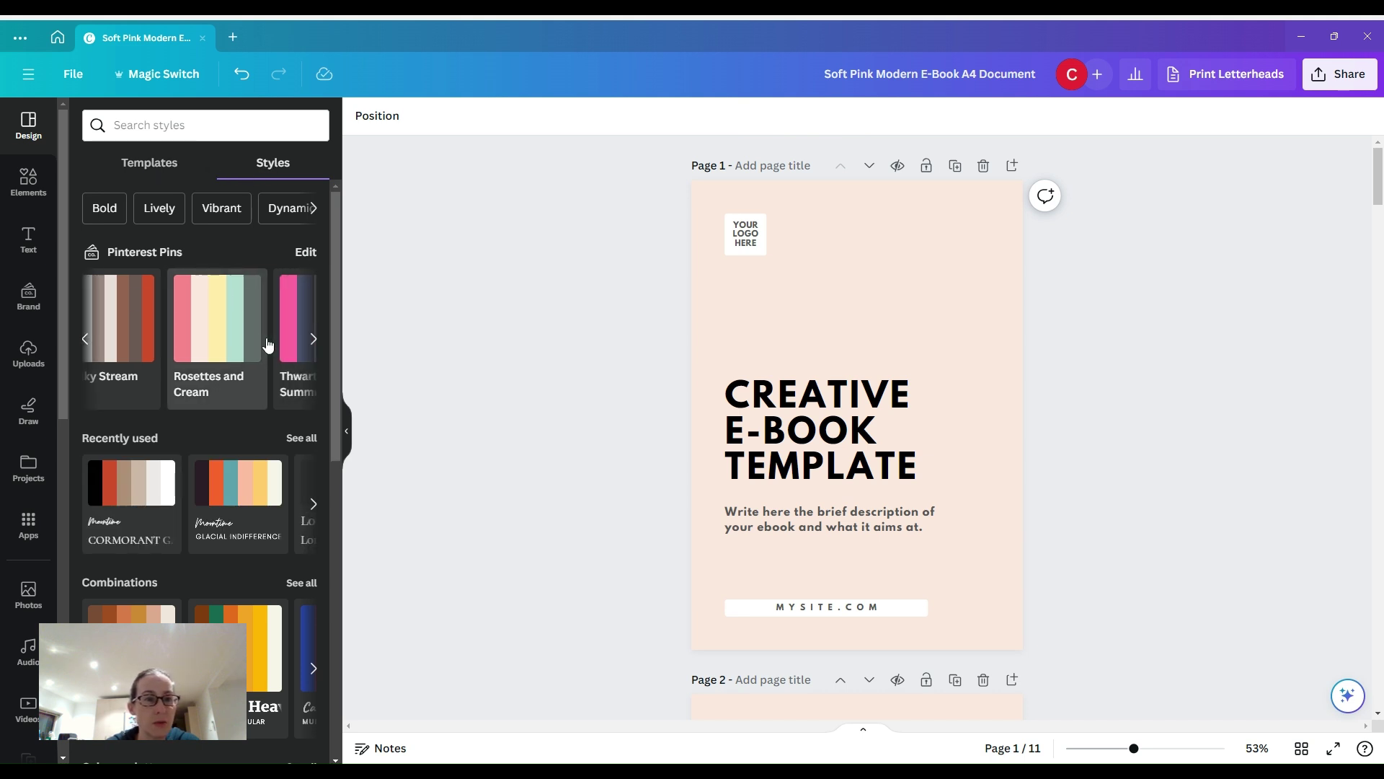
left_click(85, 339)
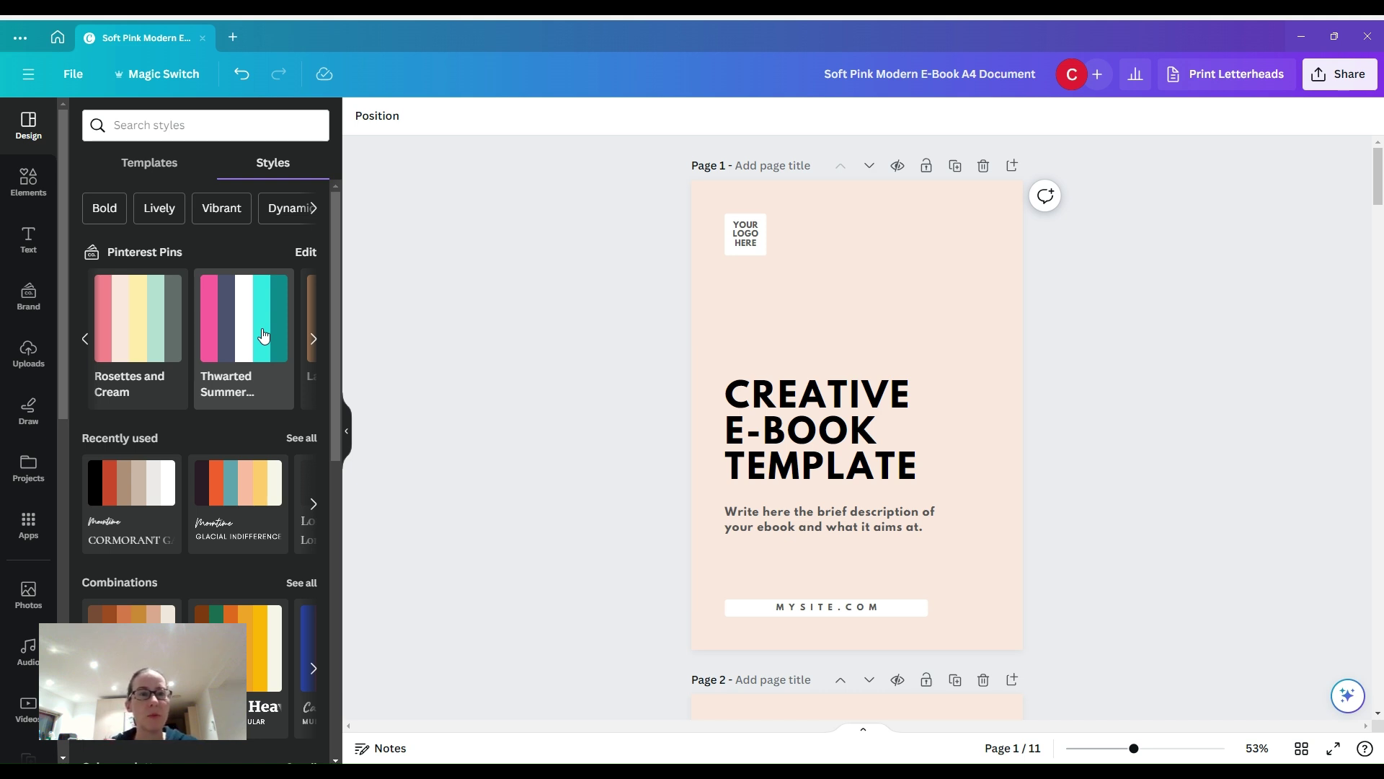
left_click(263, 335)
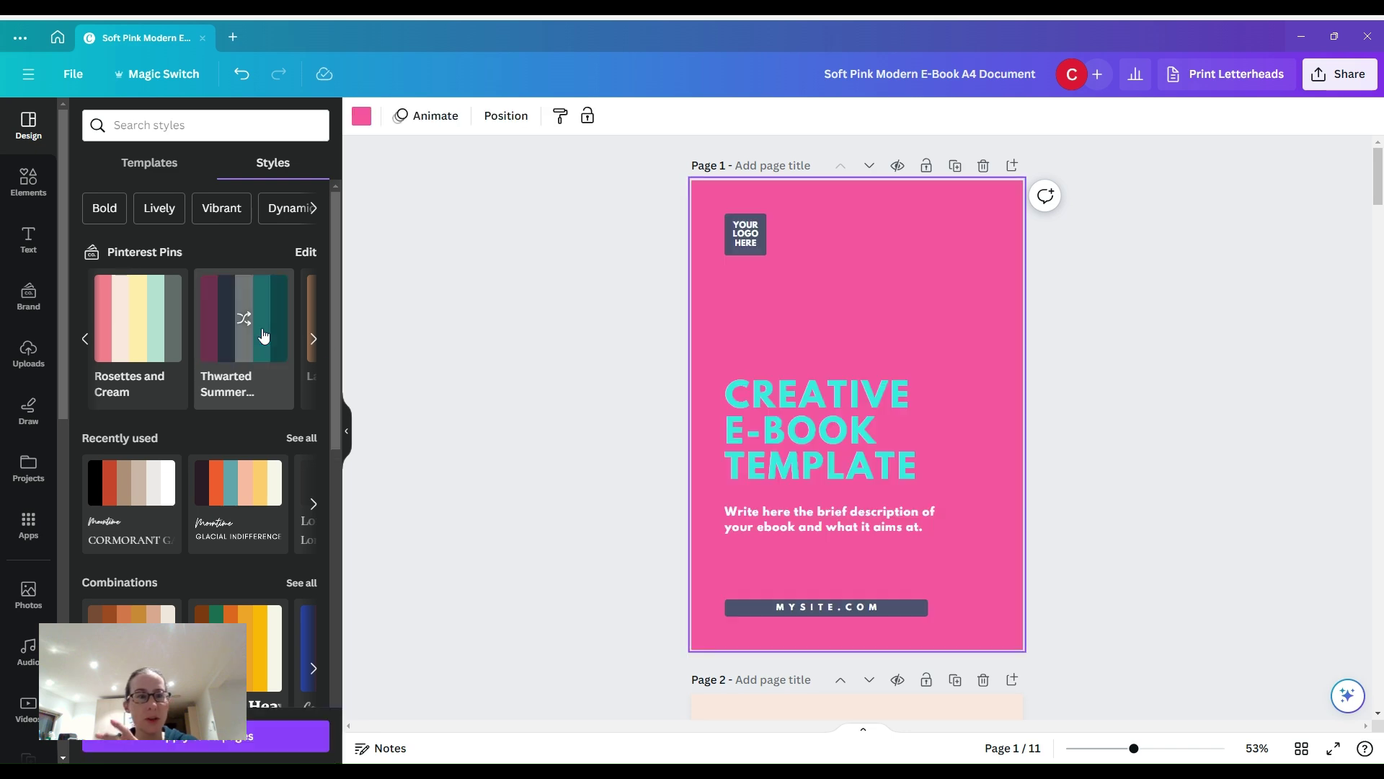
scroll(585, 449, "down", 7)
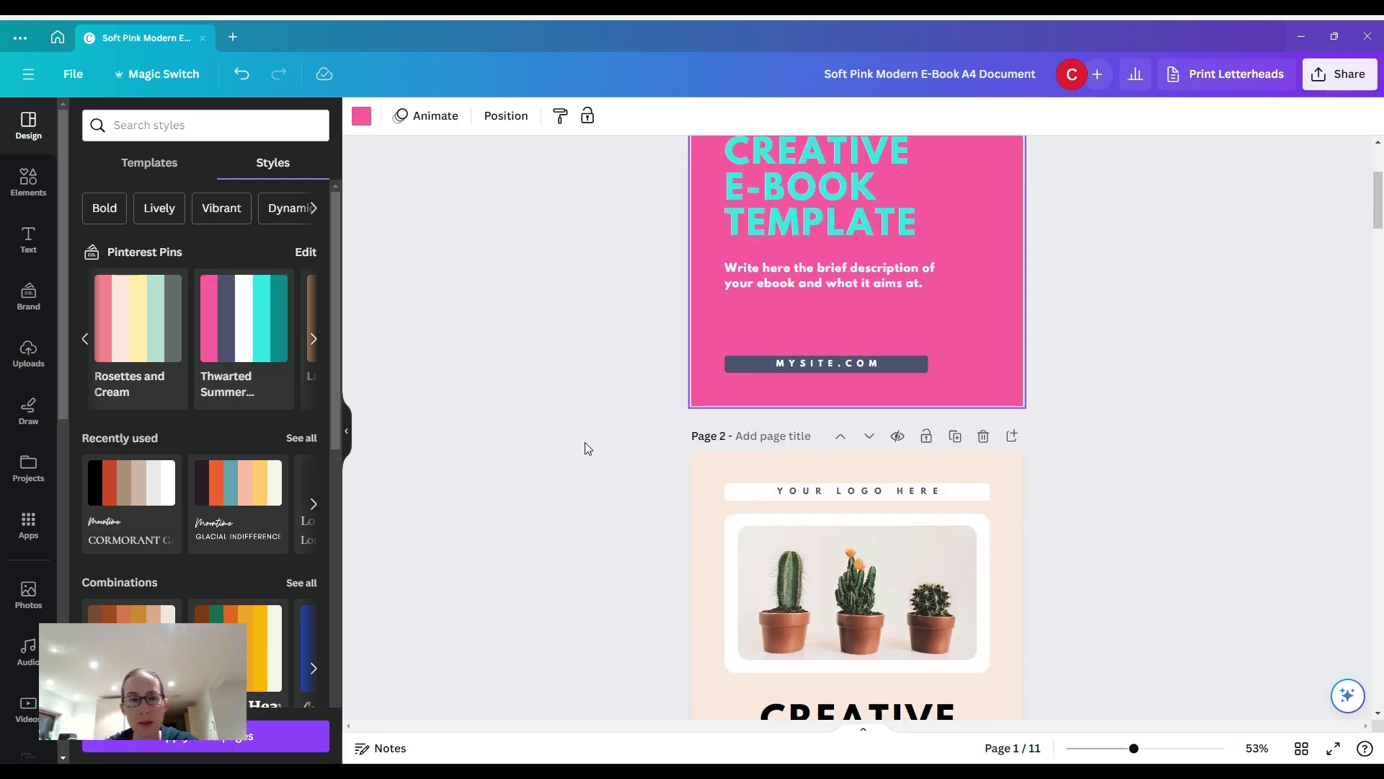
scroll(585, 448, "down", 2)
scroll(585, 449, "up", 10)
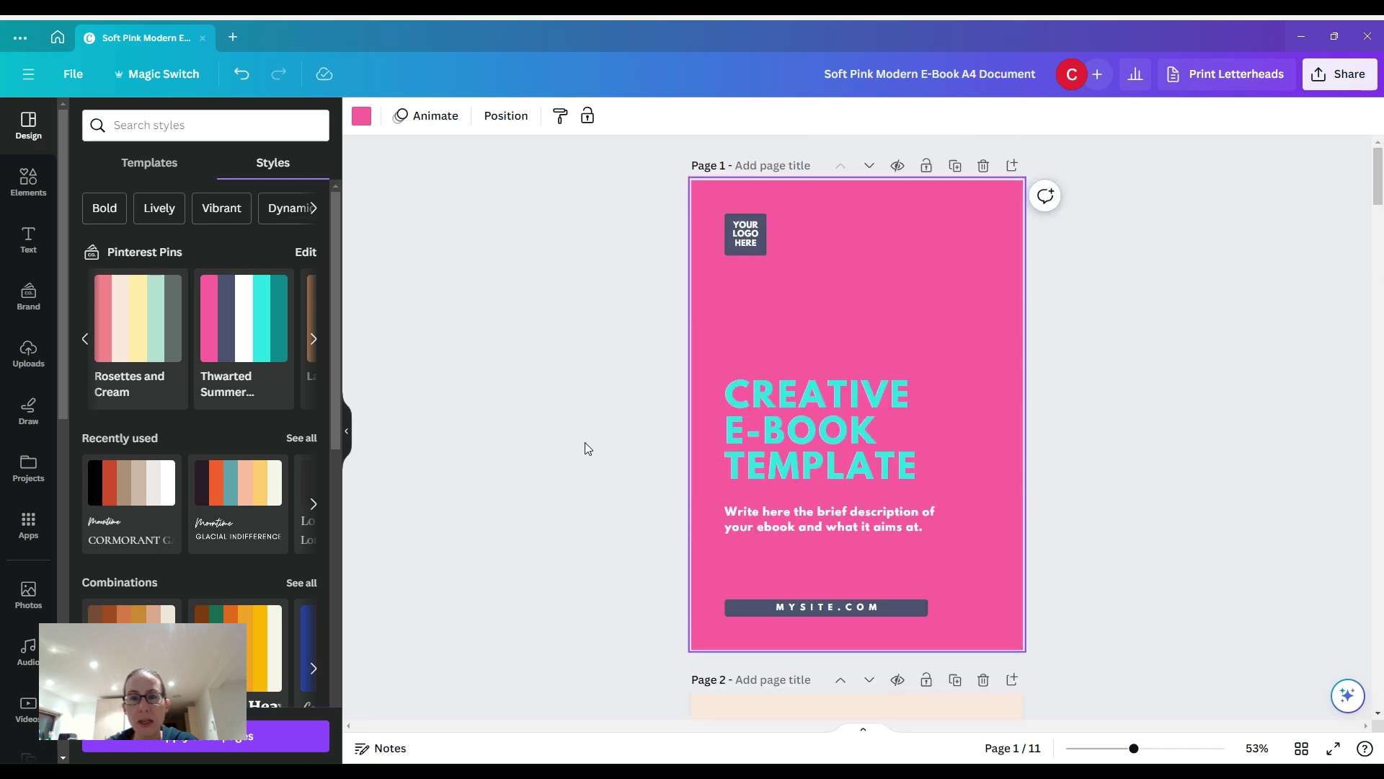
scroll(586, 443, "down", 5)
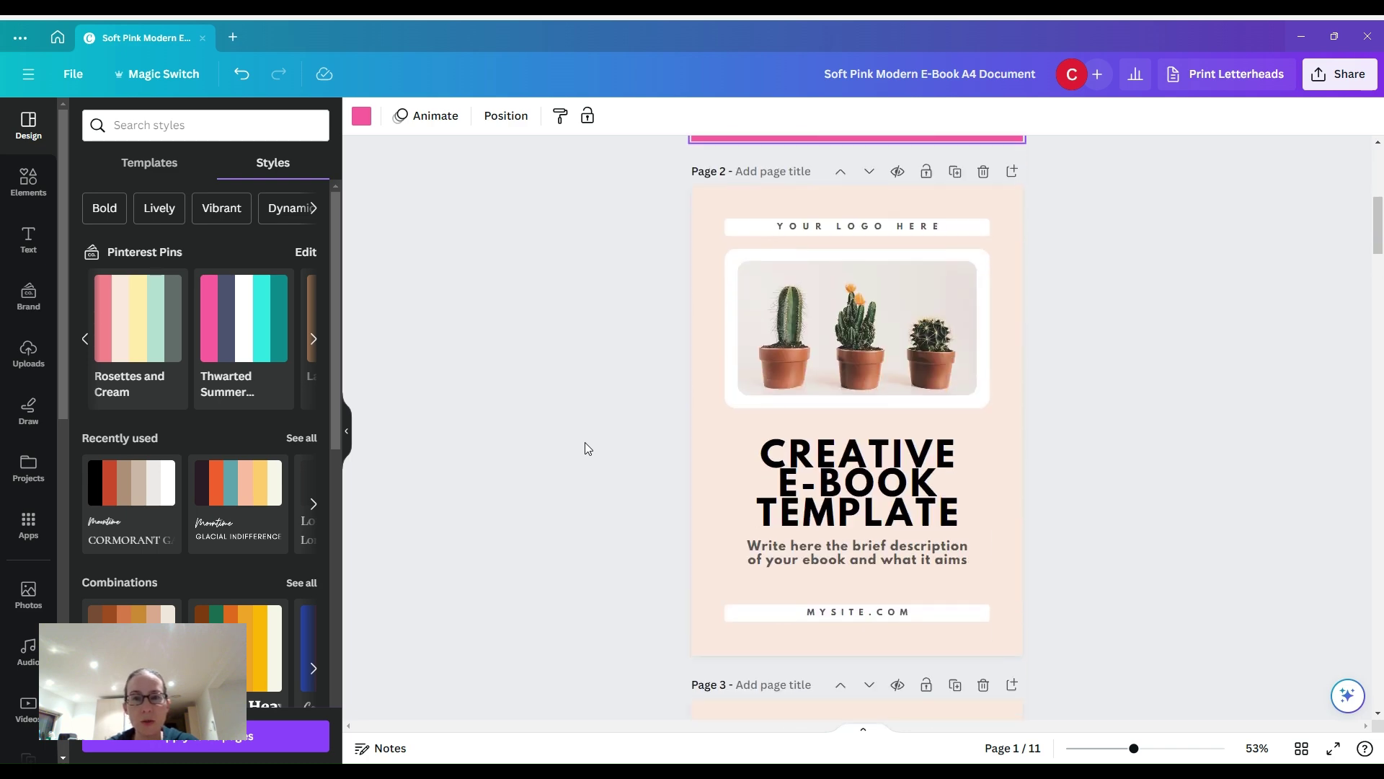
Apply the Thwarted Summer palette to all pages and check the pages down to the contents page.
left_click(213, 750)
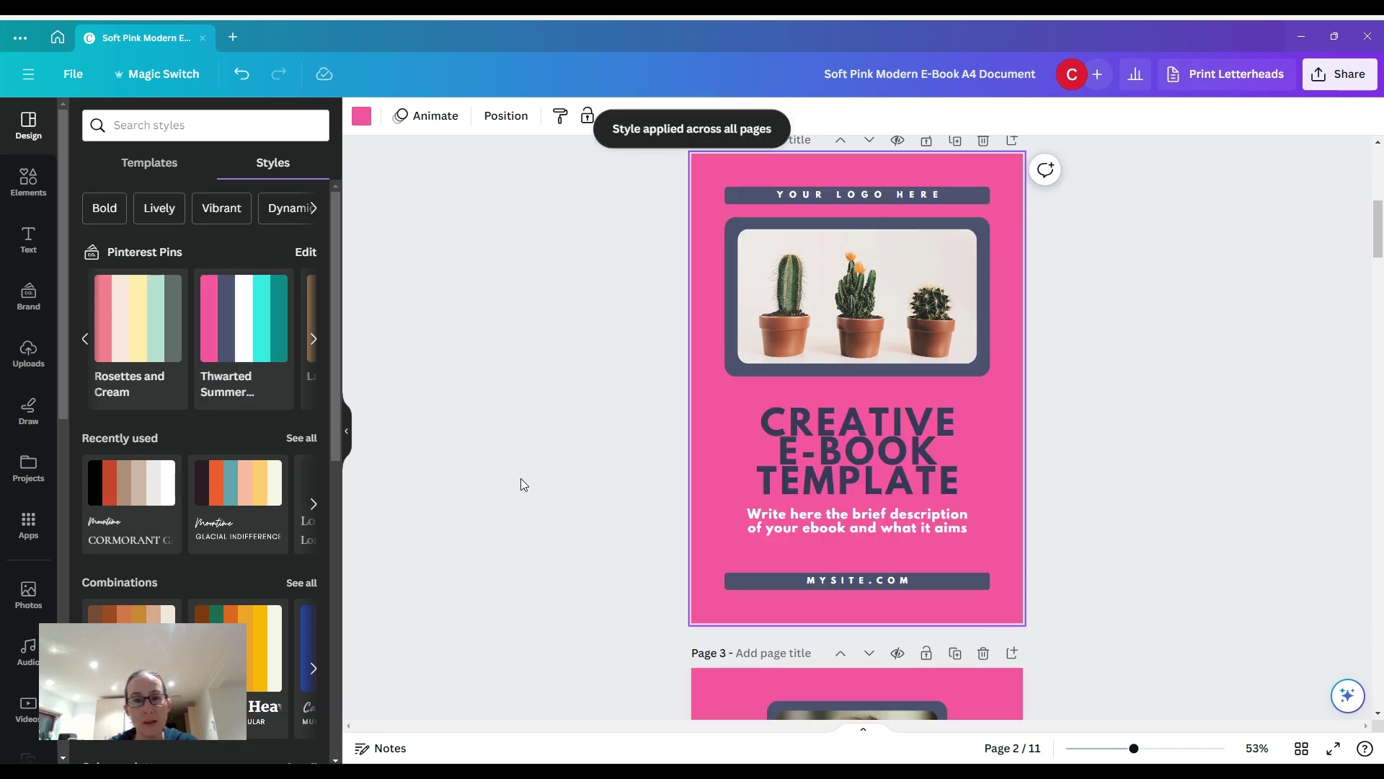
scroll(520, 485, "down", 12)
scroll(521, 478, "down", 3)
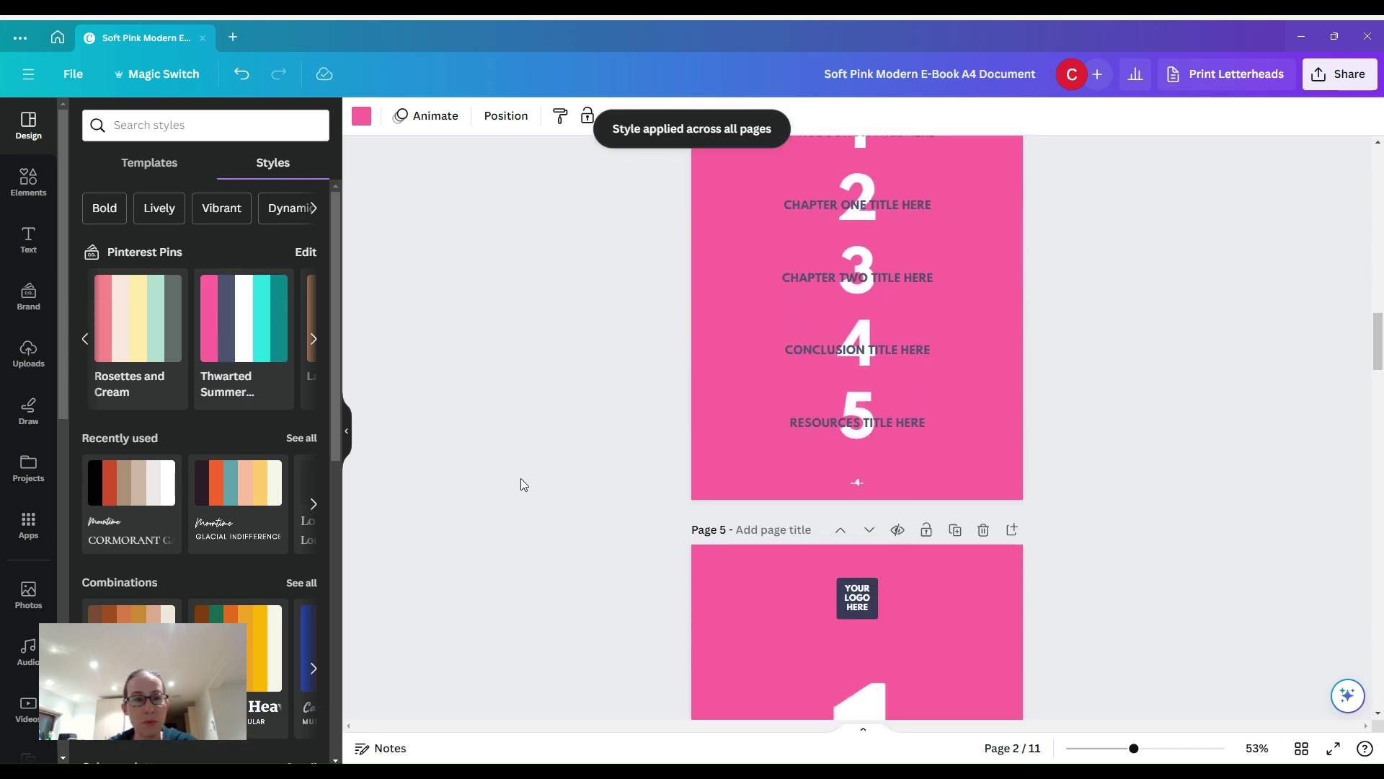
Apply the Rosettes and Cream palette to the contents page and extend it to all pages.
left_click(138, 331)
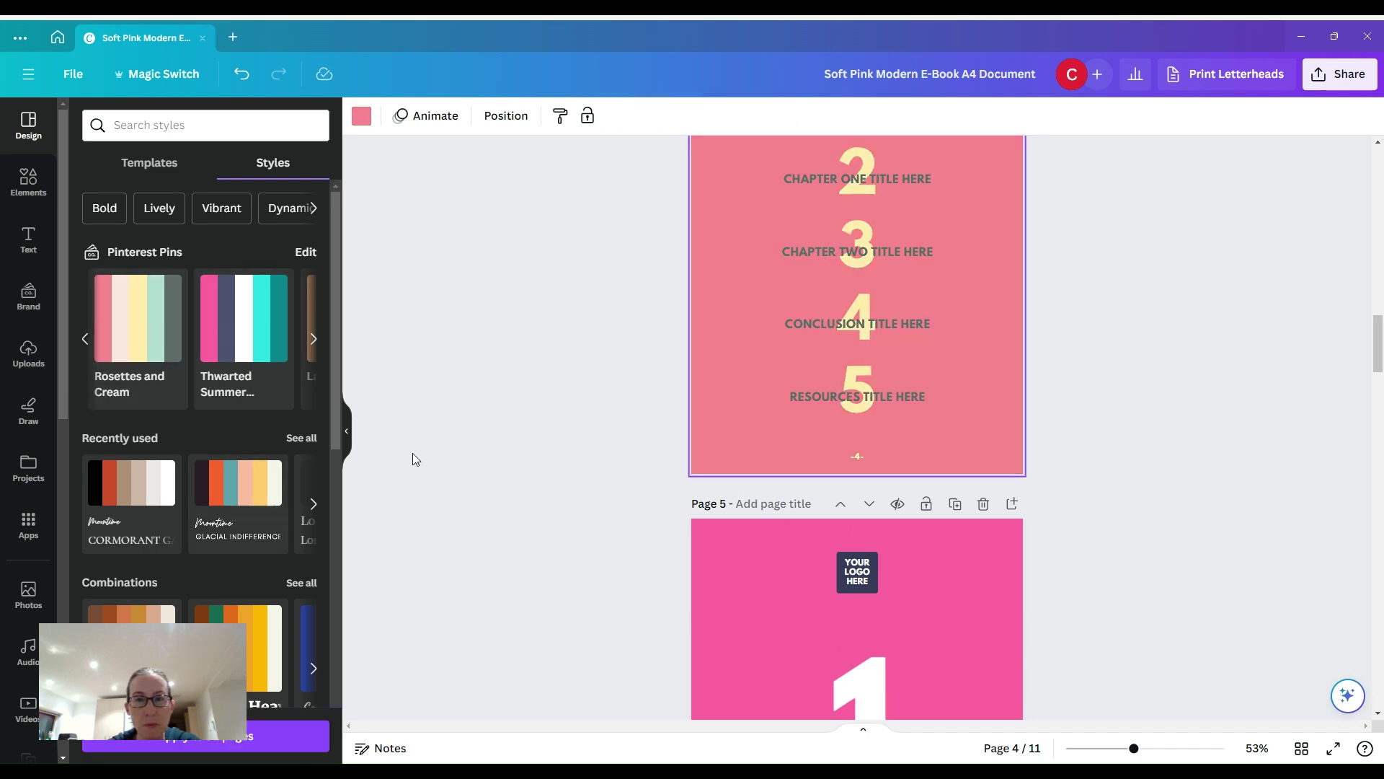
scroll(427, 427, "up", 10)
scroll(426, 427, "down", 5)
scroll(427, 430, "down", 3)
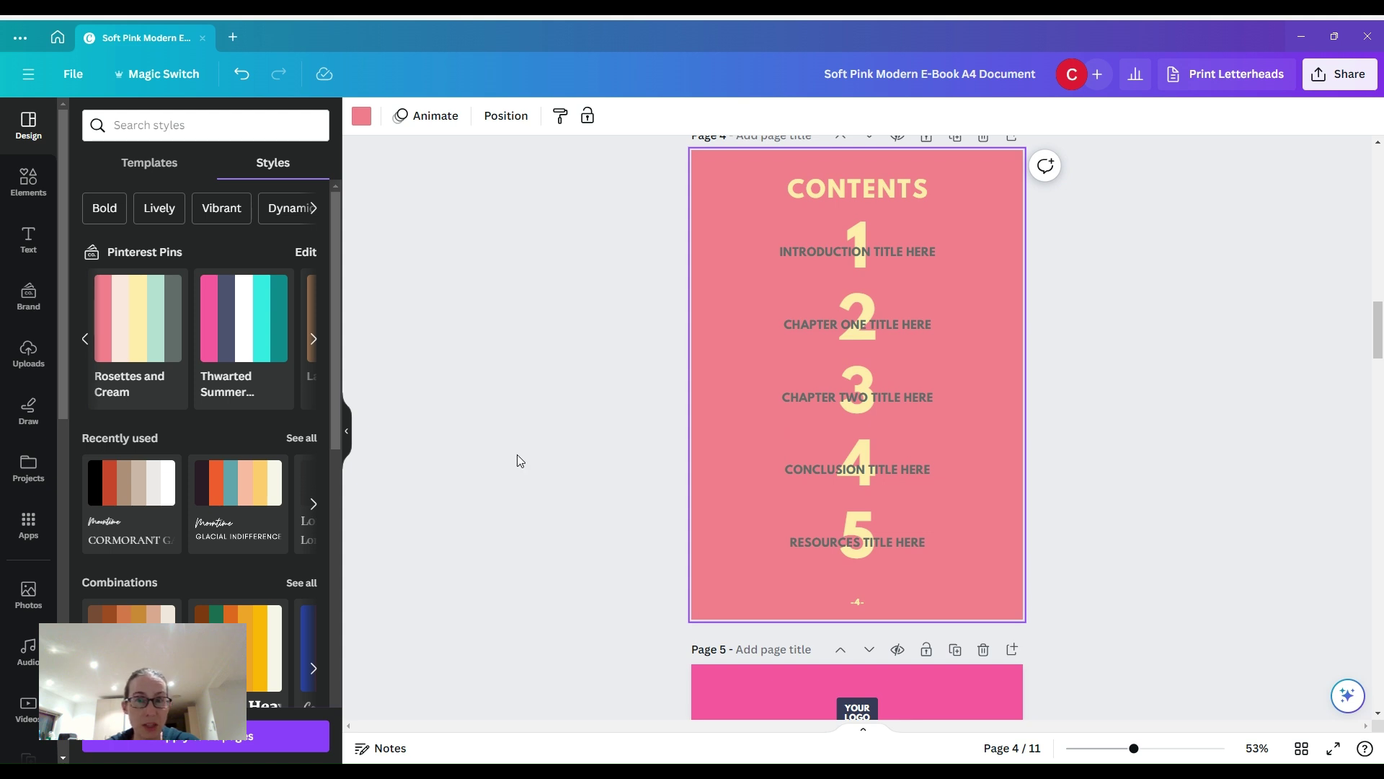
left_click(251, 736)
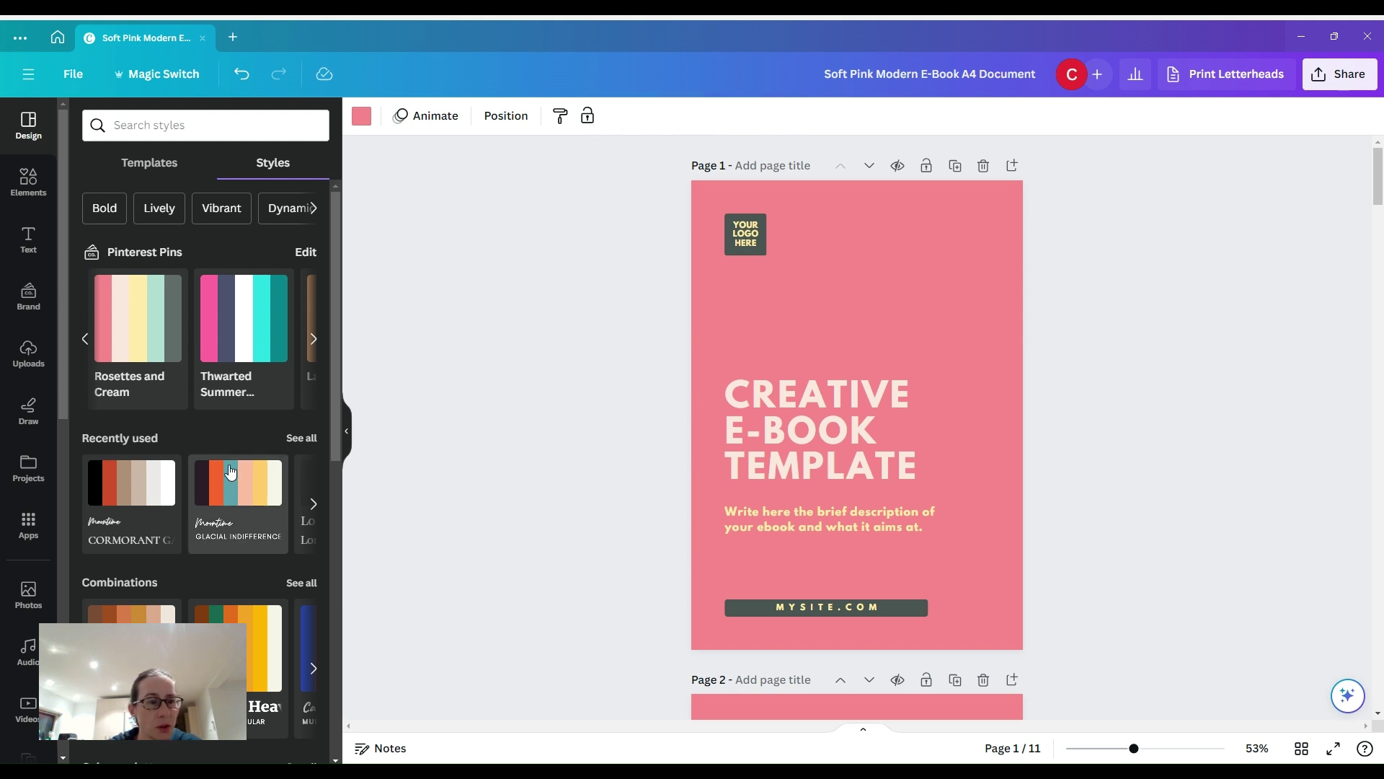
Apply the Ovo and Now font set to the cover page only and compare it with page 2.
scroll(231, 472, "down", 6)
scroll(231, 473, "down", 1)
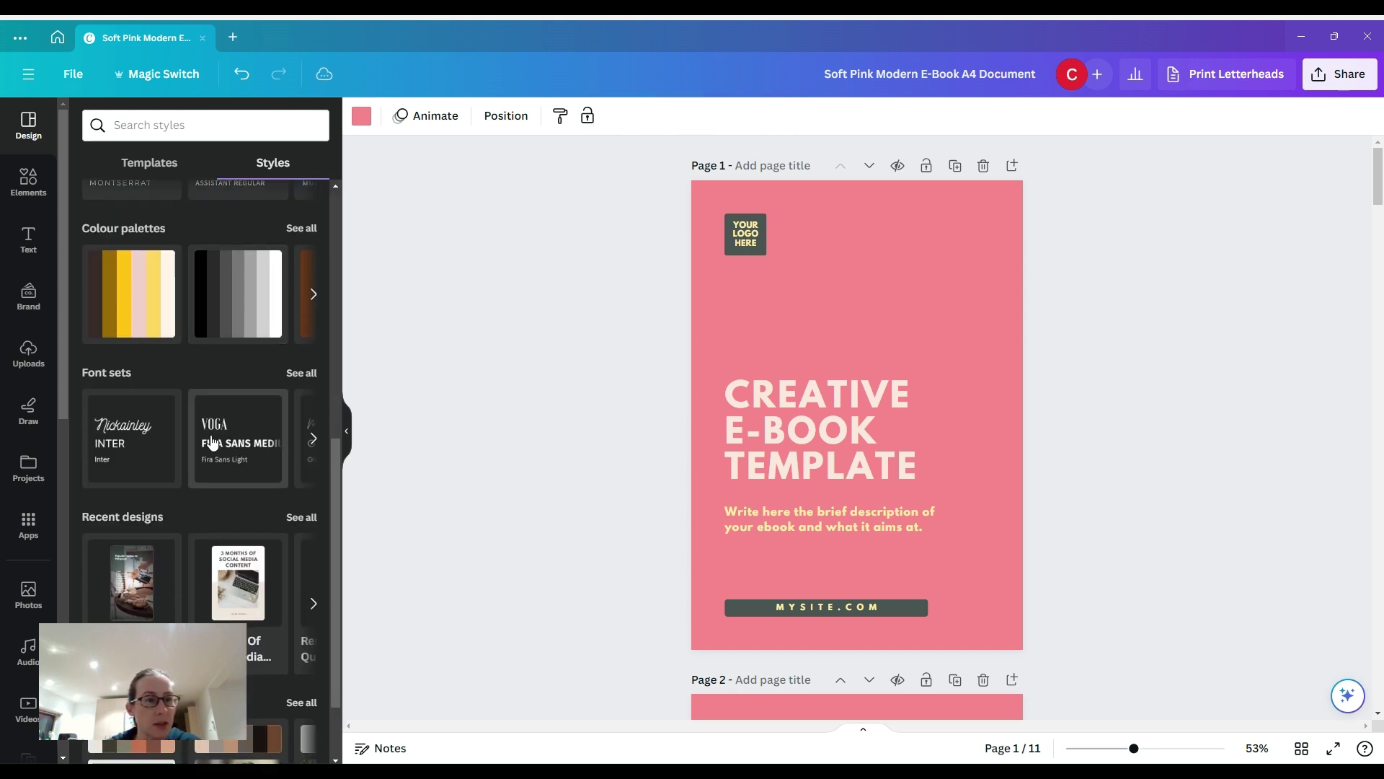
left_click(301, 373)
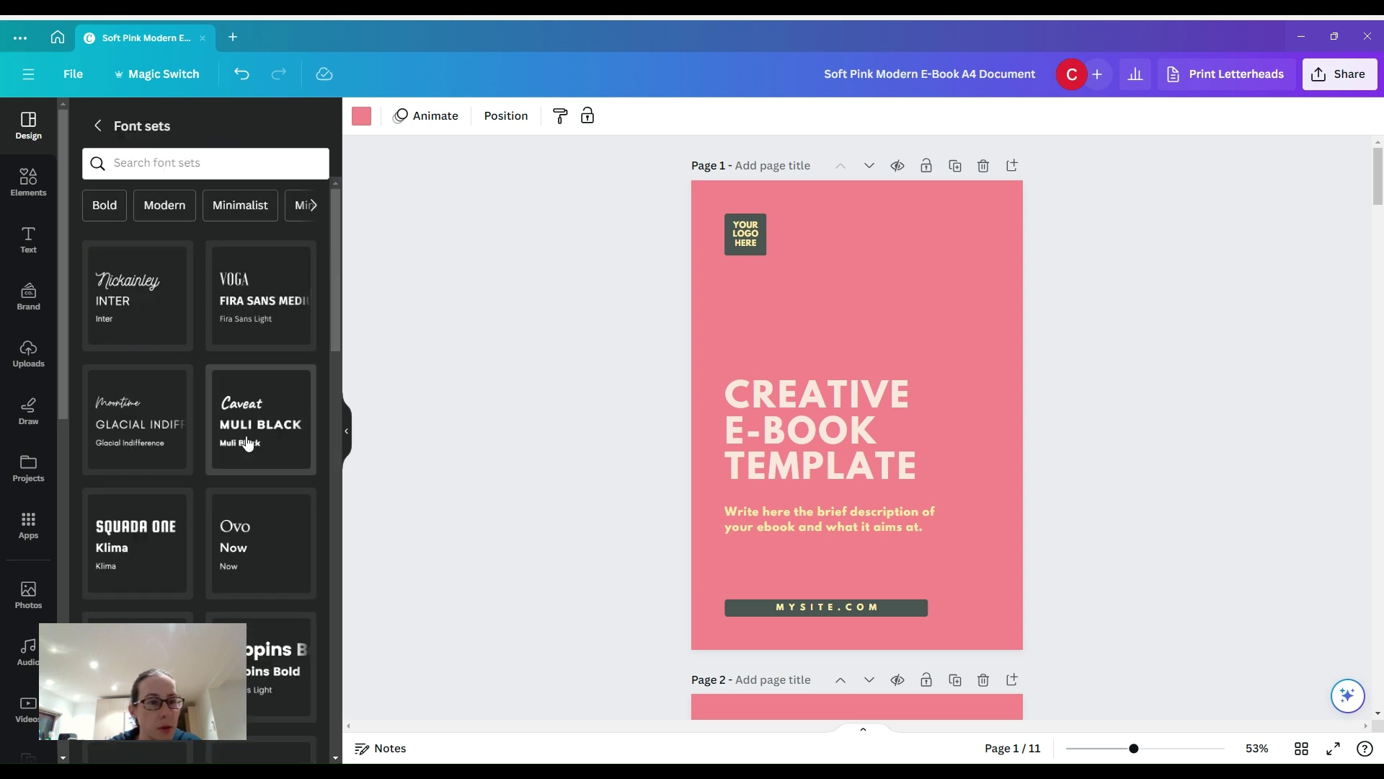
left_click(267, 559)
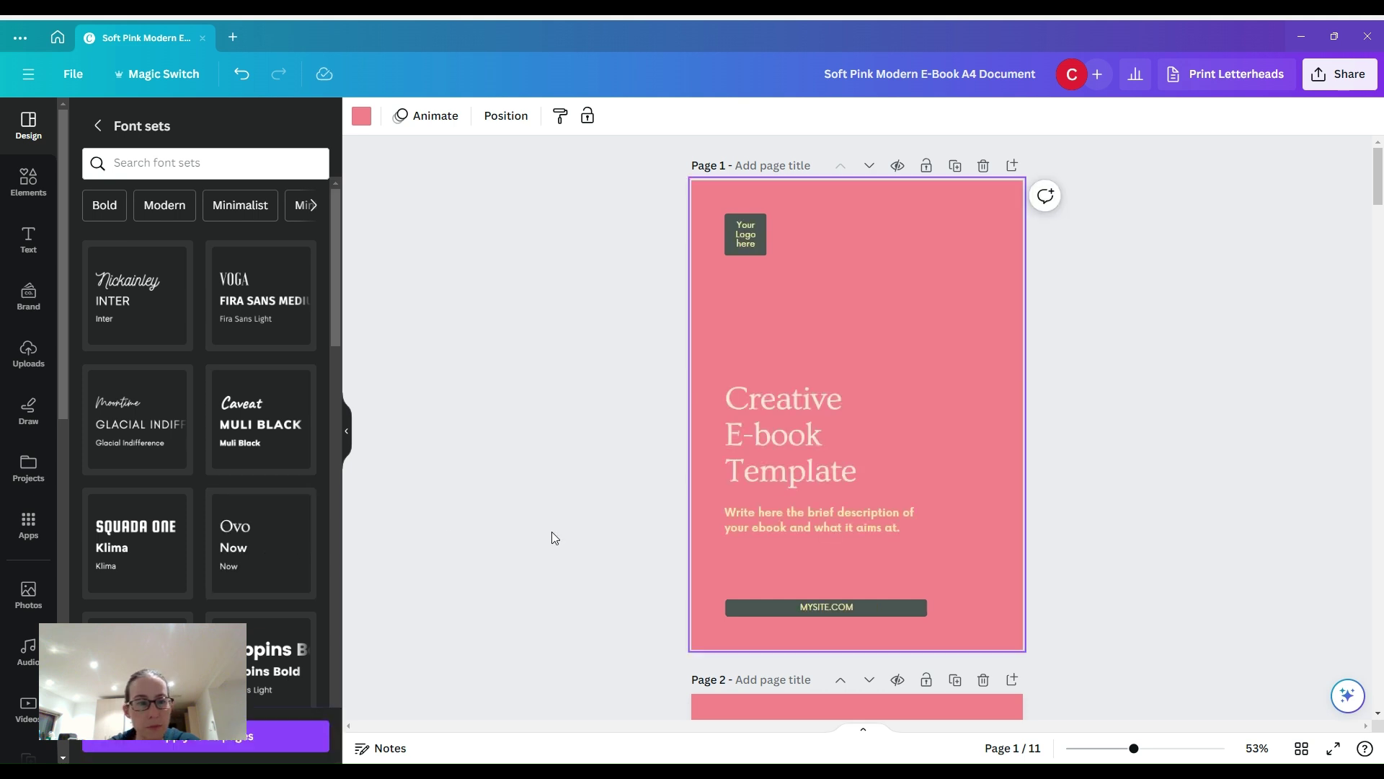
scroll(550, 430, "down", 5)
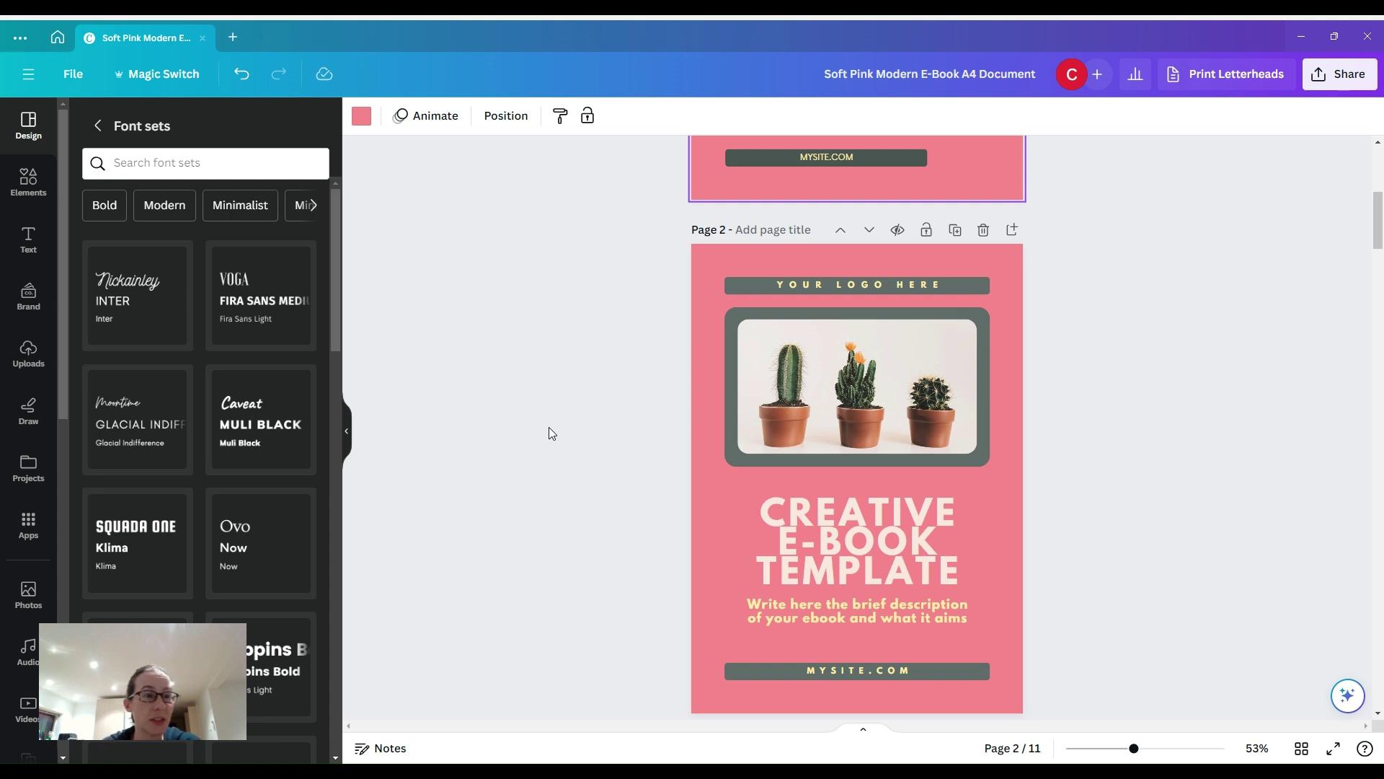
Search the photos for BONSAI and replace the cactus picture on page 2 with a bonsai tree on a white background.
left_click(29, 592)
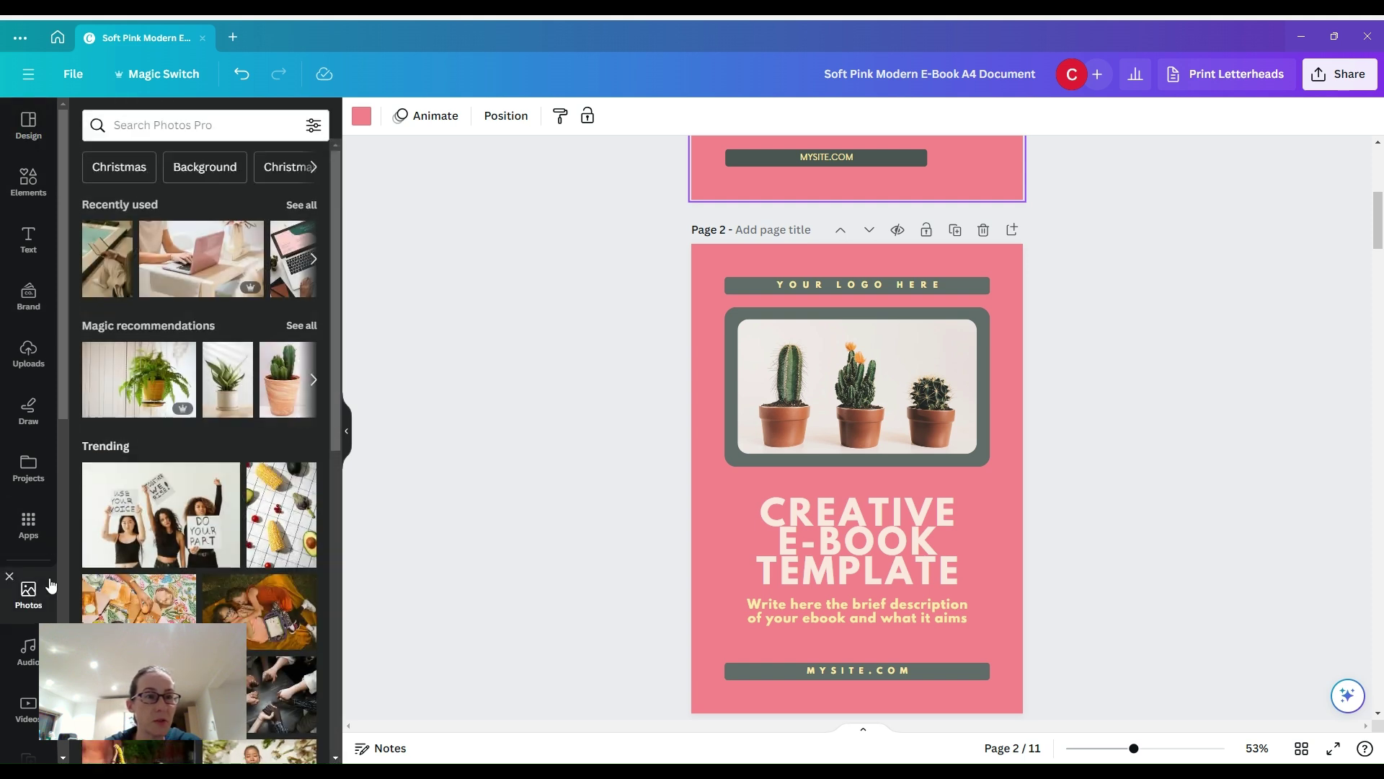
left_click(191, 128)
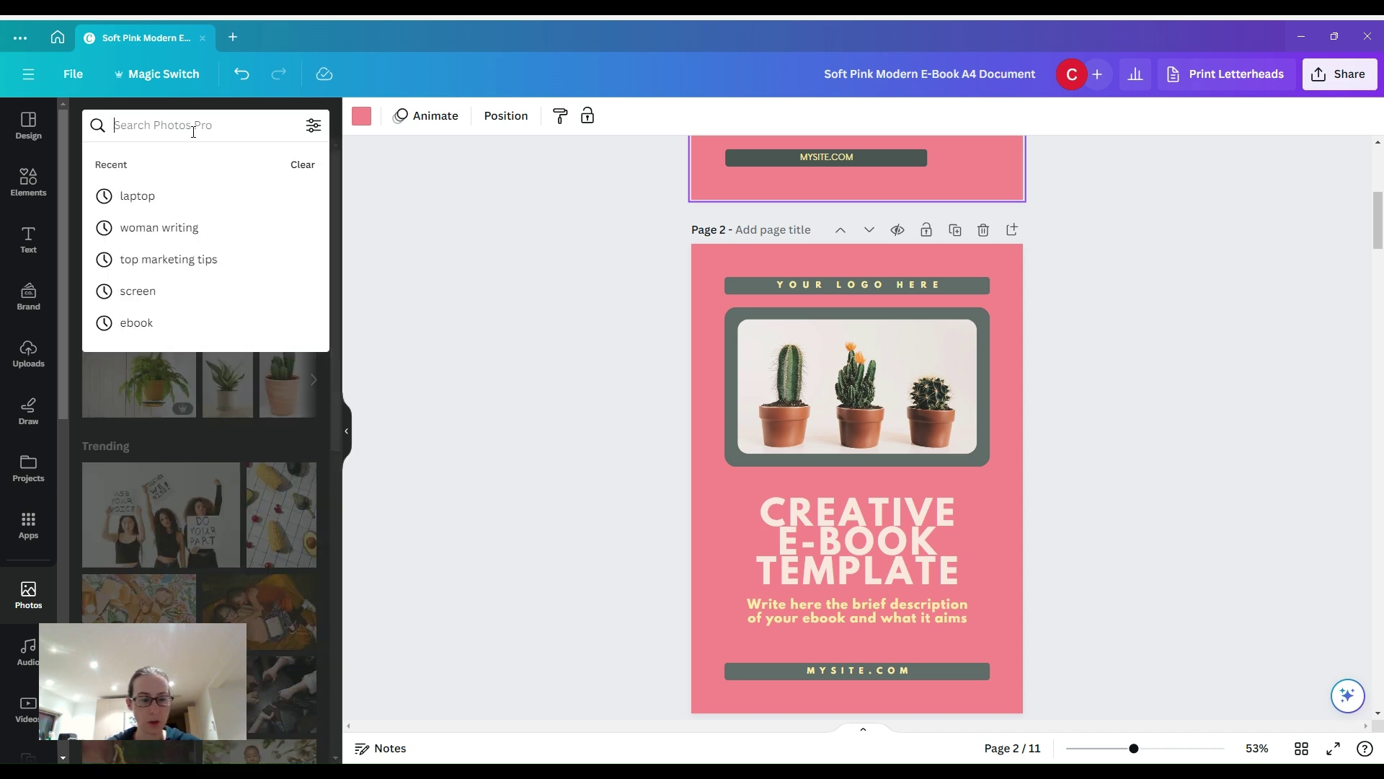
type("BONSAI")
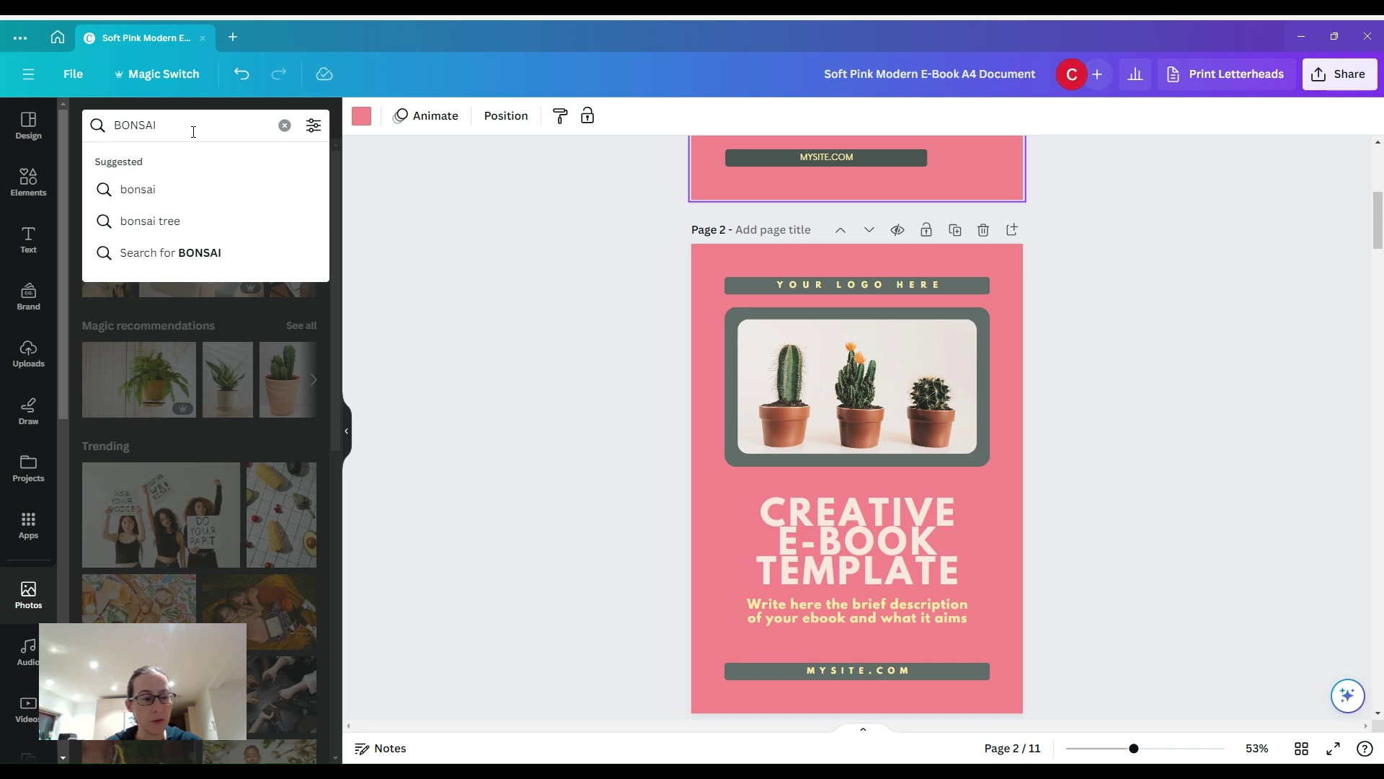
key("Return")
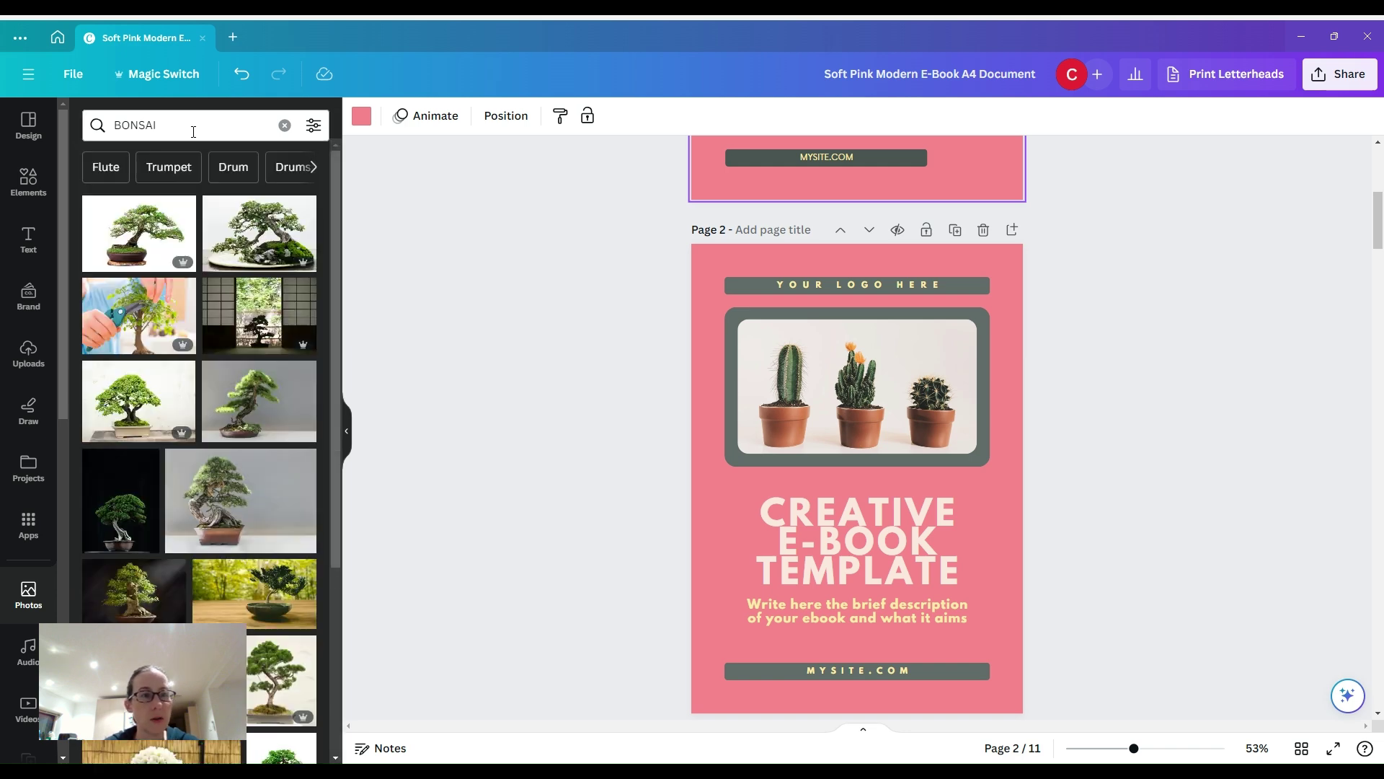
scroll(265, 460, "down", 2)
scroll(265, 460, "down", 1)
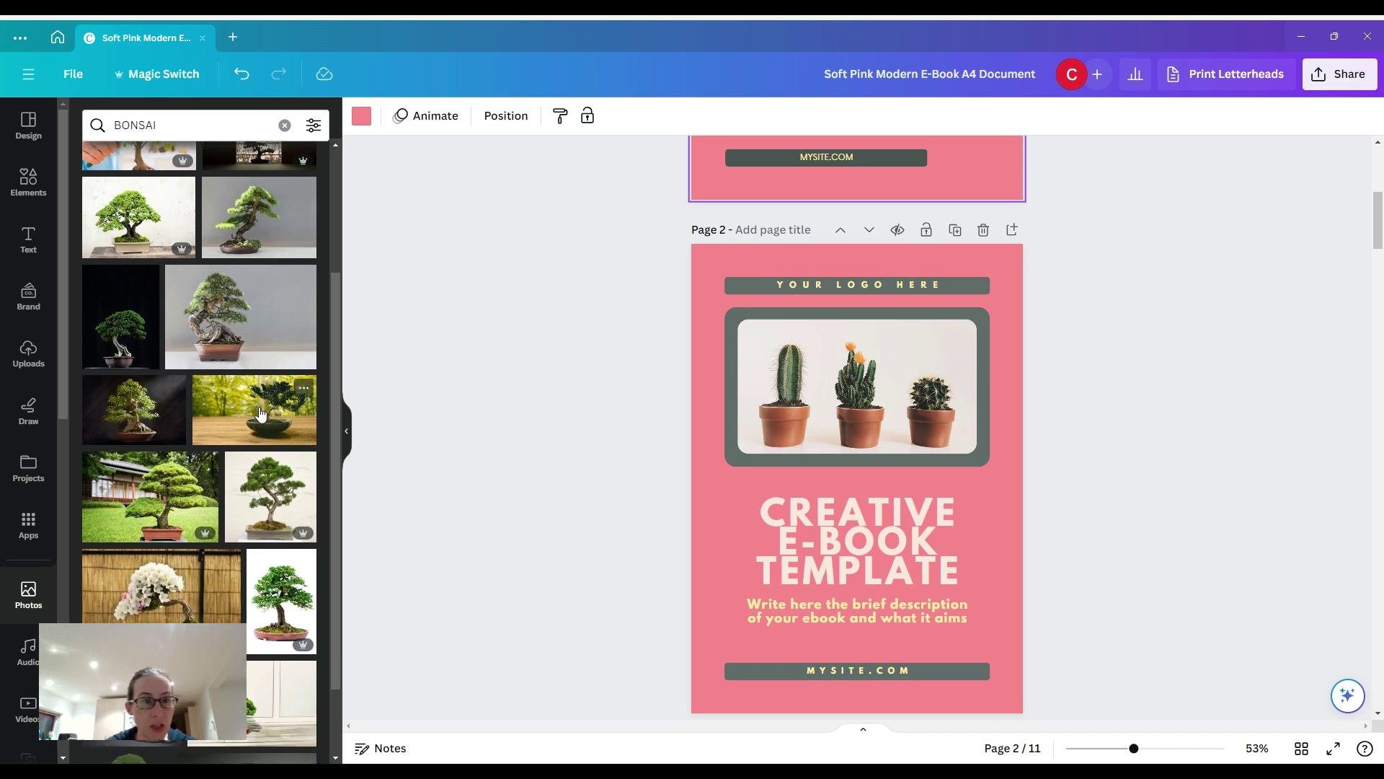
scroll(256, 339, "down", 3)
scroll(255, 338, "down", 7)
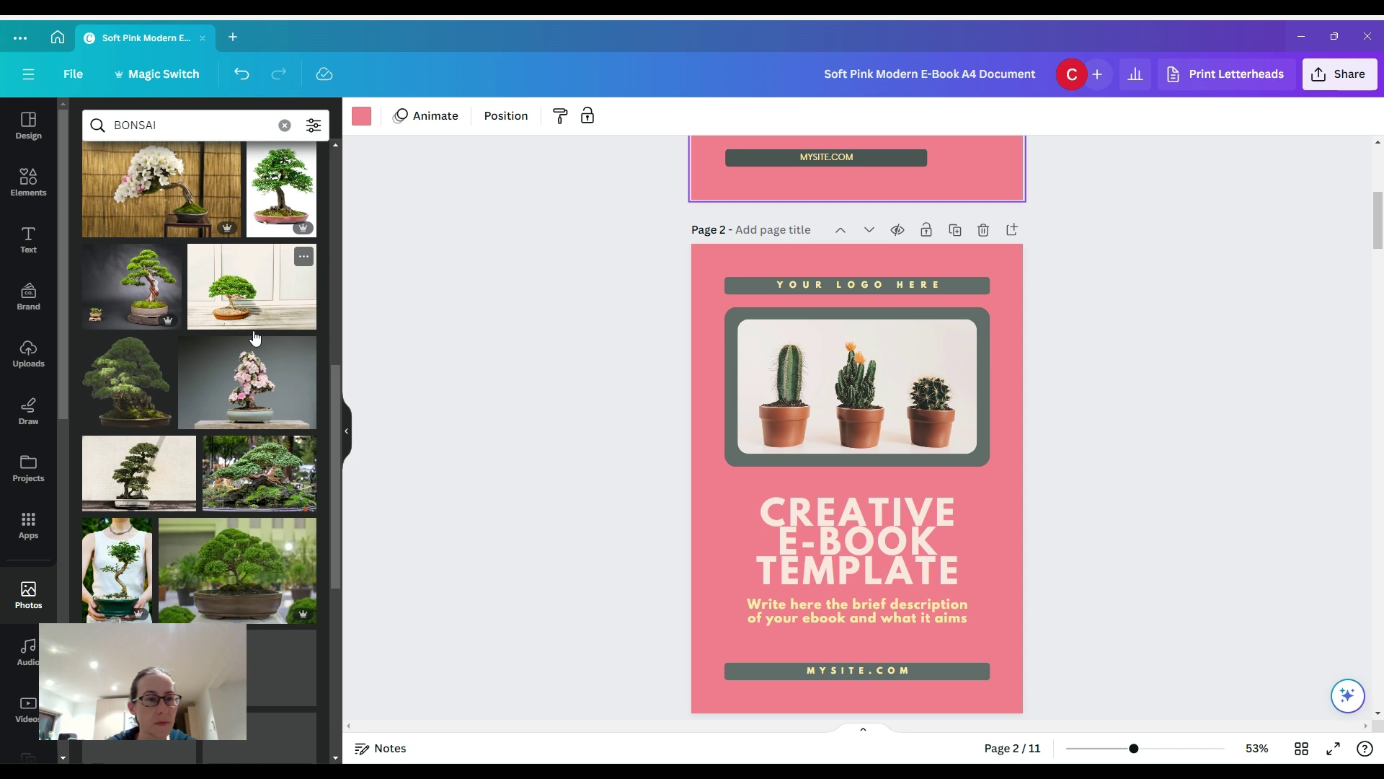
scroll(259, 397, "down", 10)
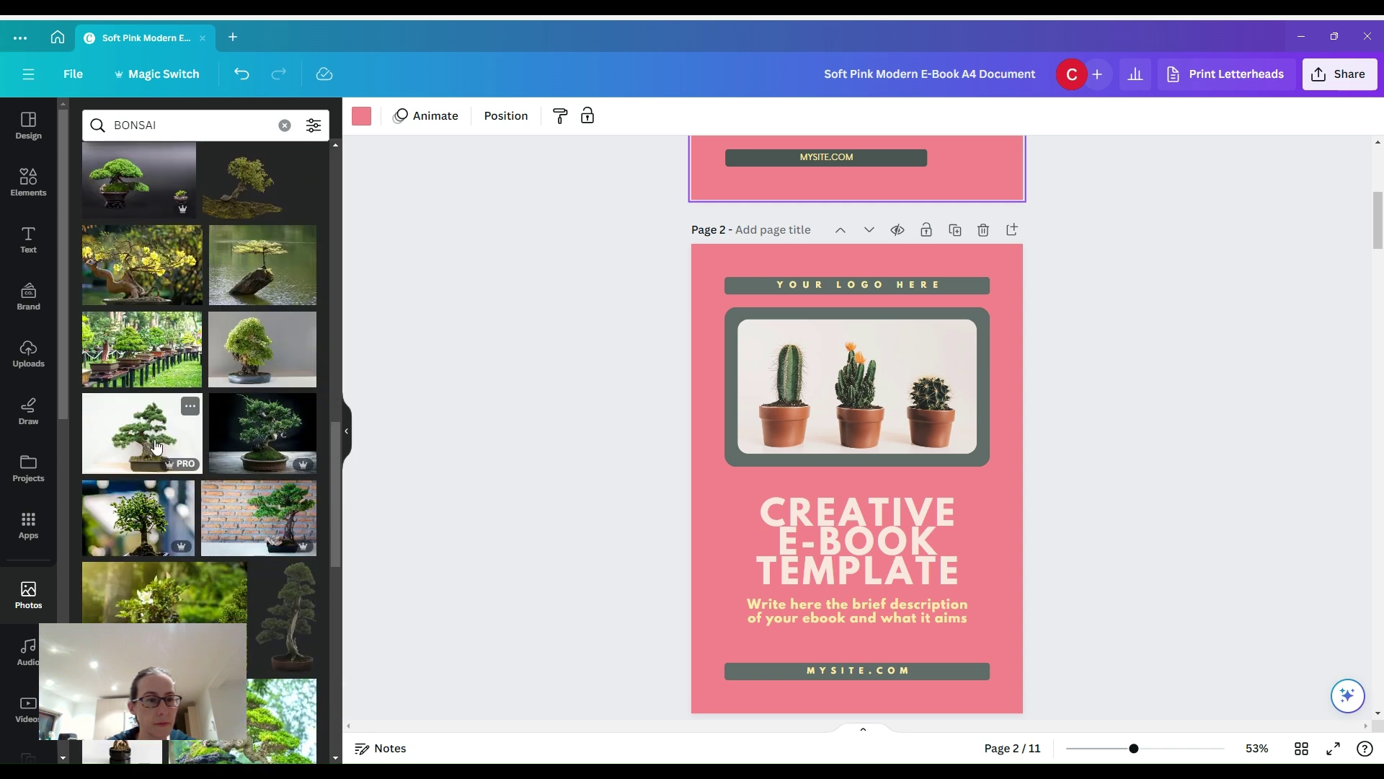
left_click_drag(156, 447, 755, 377)
left_click(593, 379)
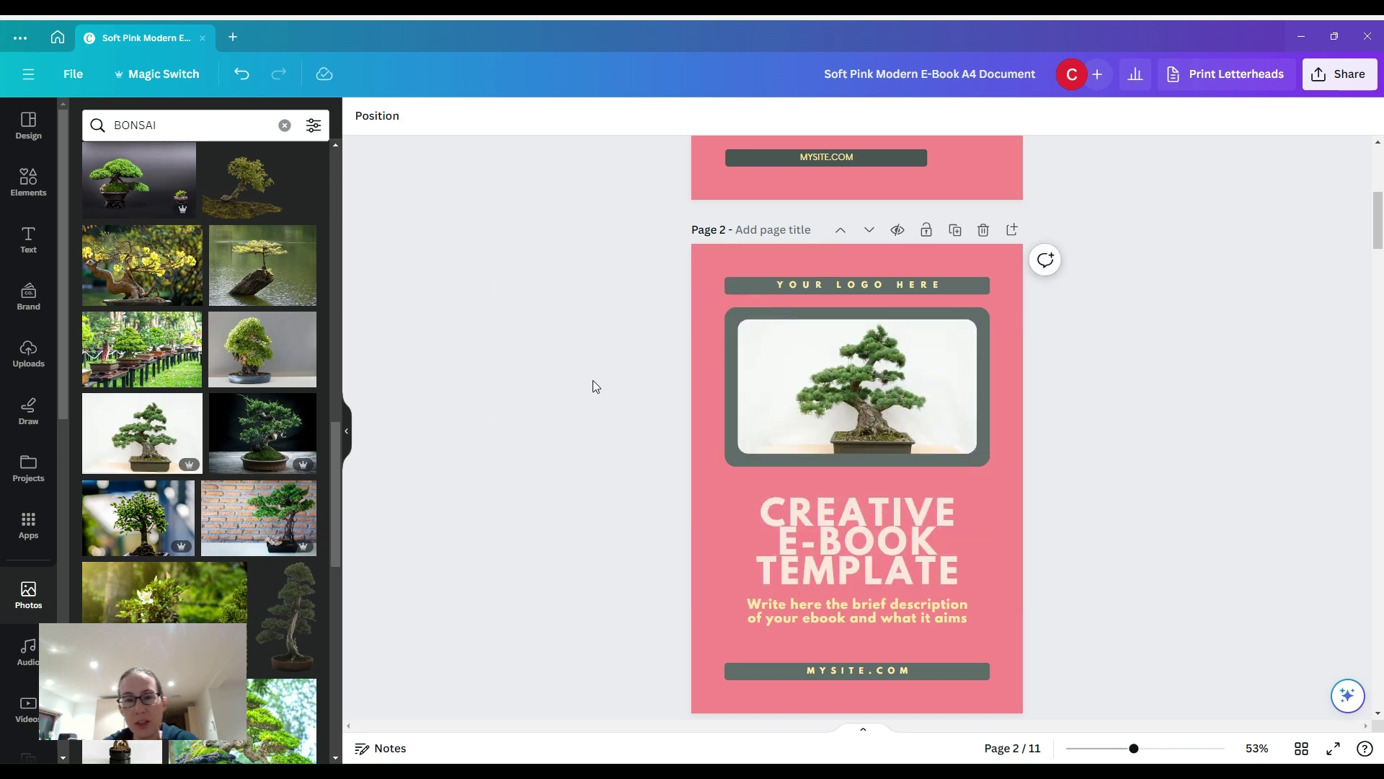
View the link options for the MYSITE.COM text on page 2 and leave without adding a link.
scroll(539, 432, "down", 3)
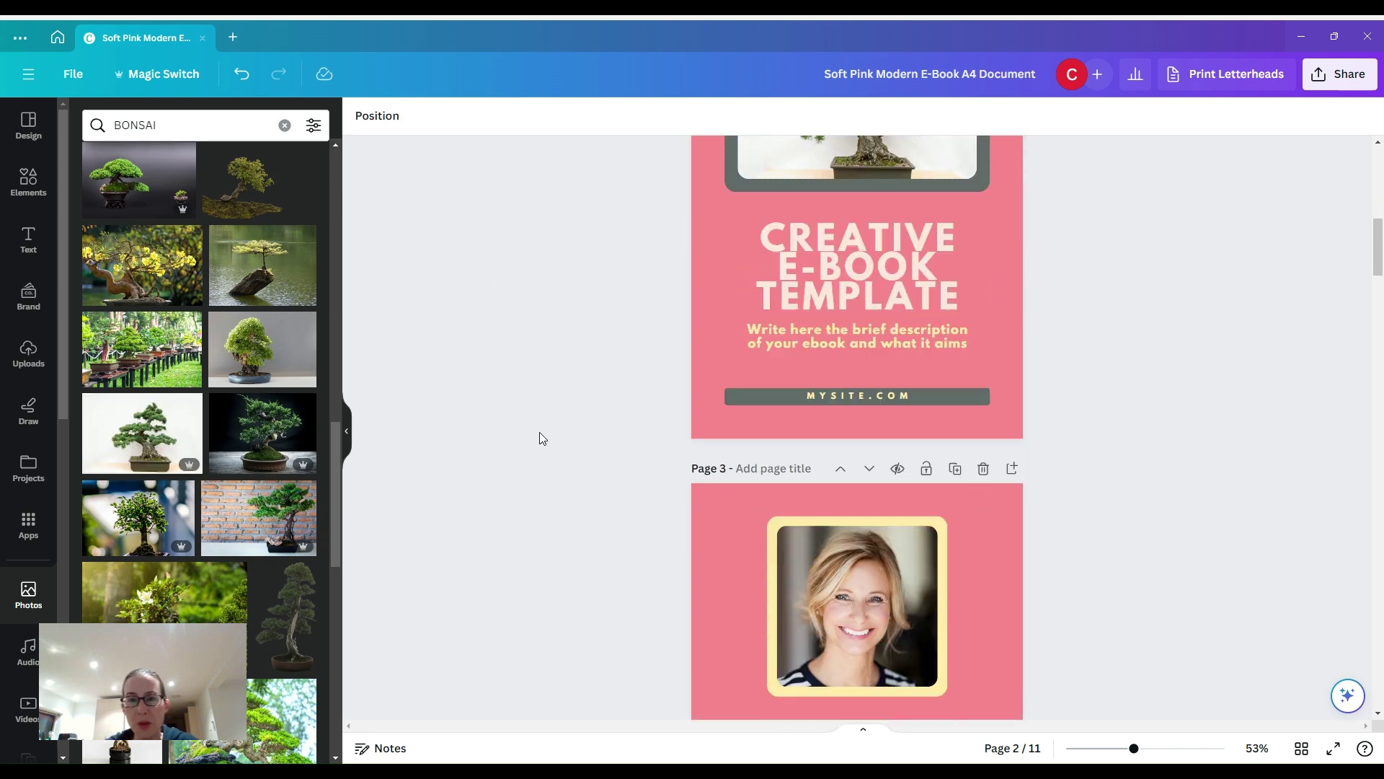
scroll(540, 431, "up", 1)
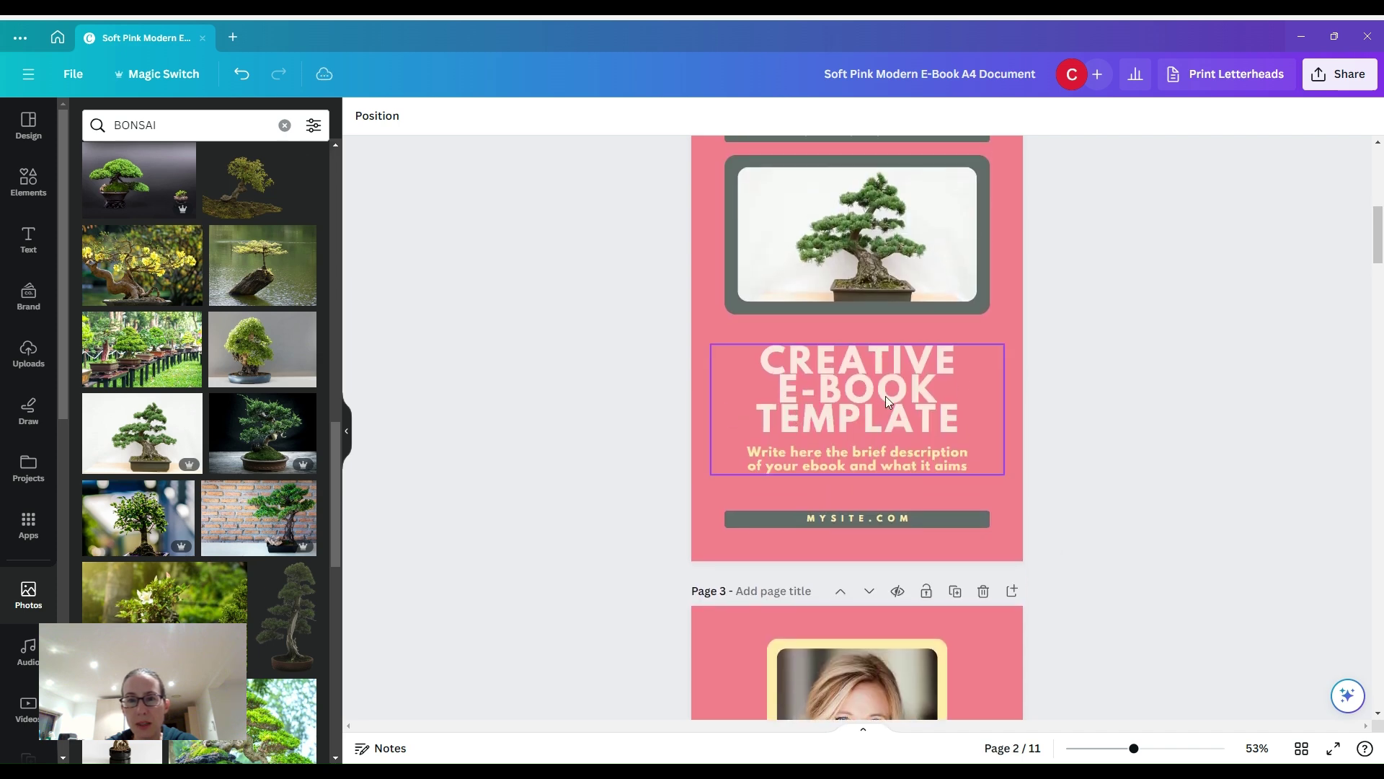
left_click(863, 517)
double_click(864, 517)
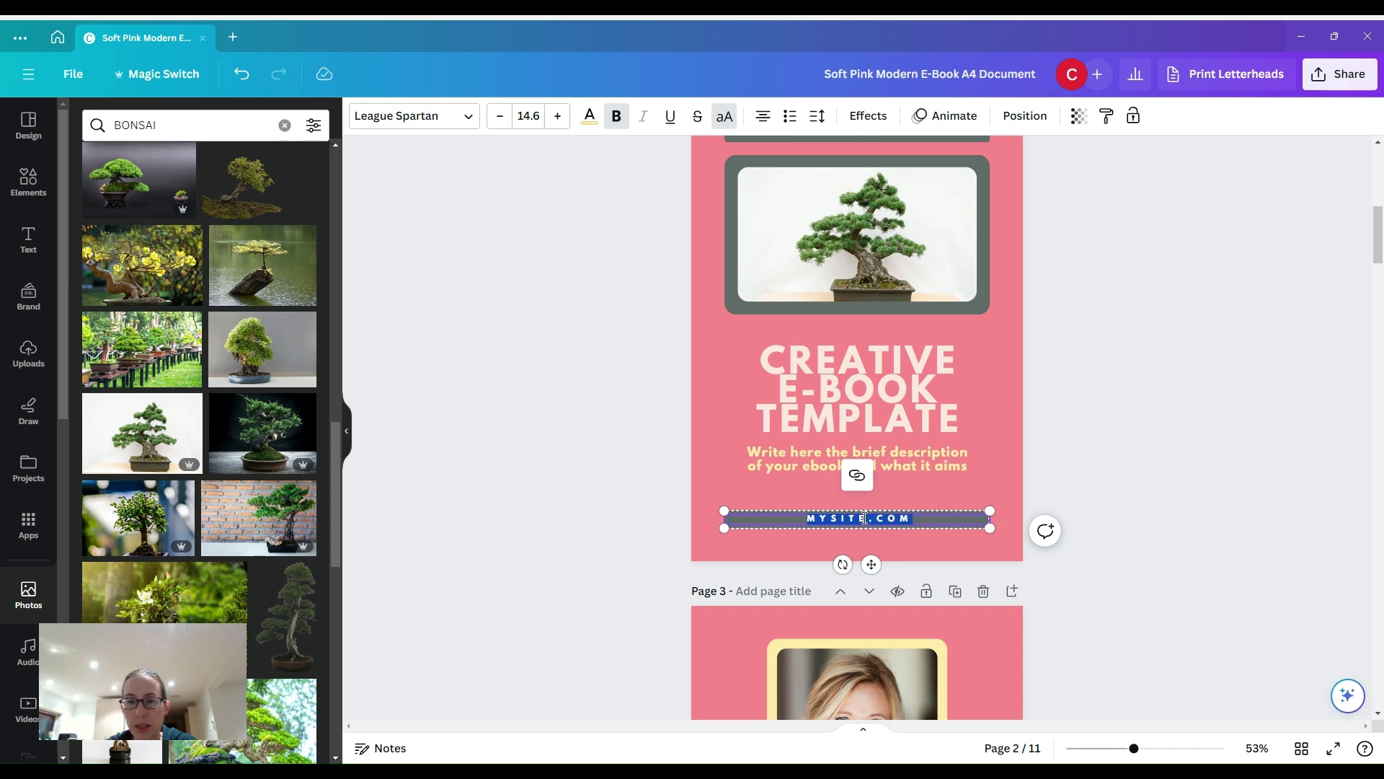
left_click(860, 482)
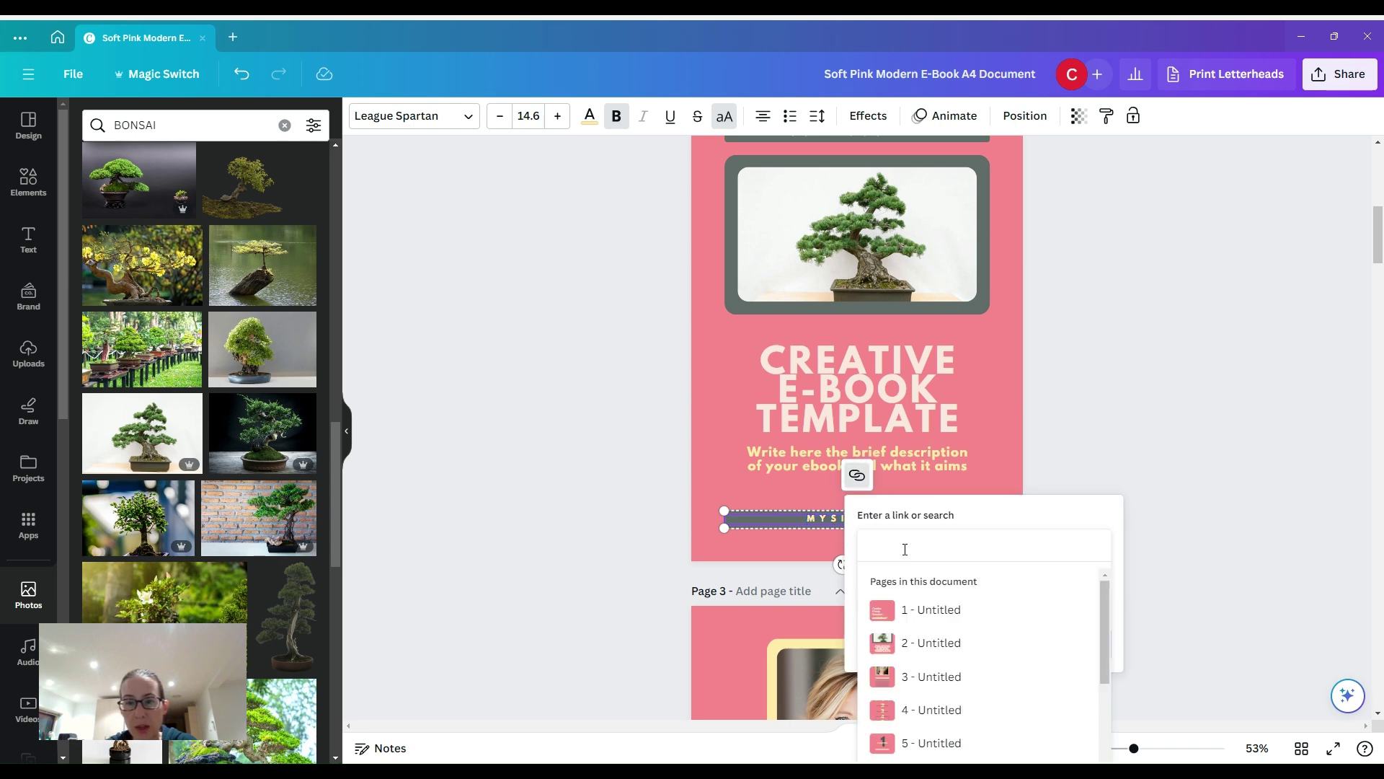
left_click(1101, 378)
left_click(1101, 378)
scroll(1131, 508, "down", 5)
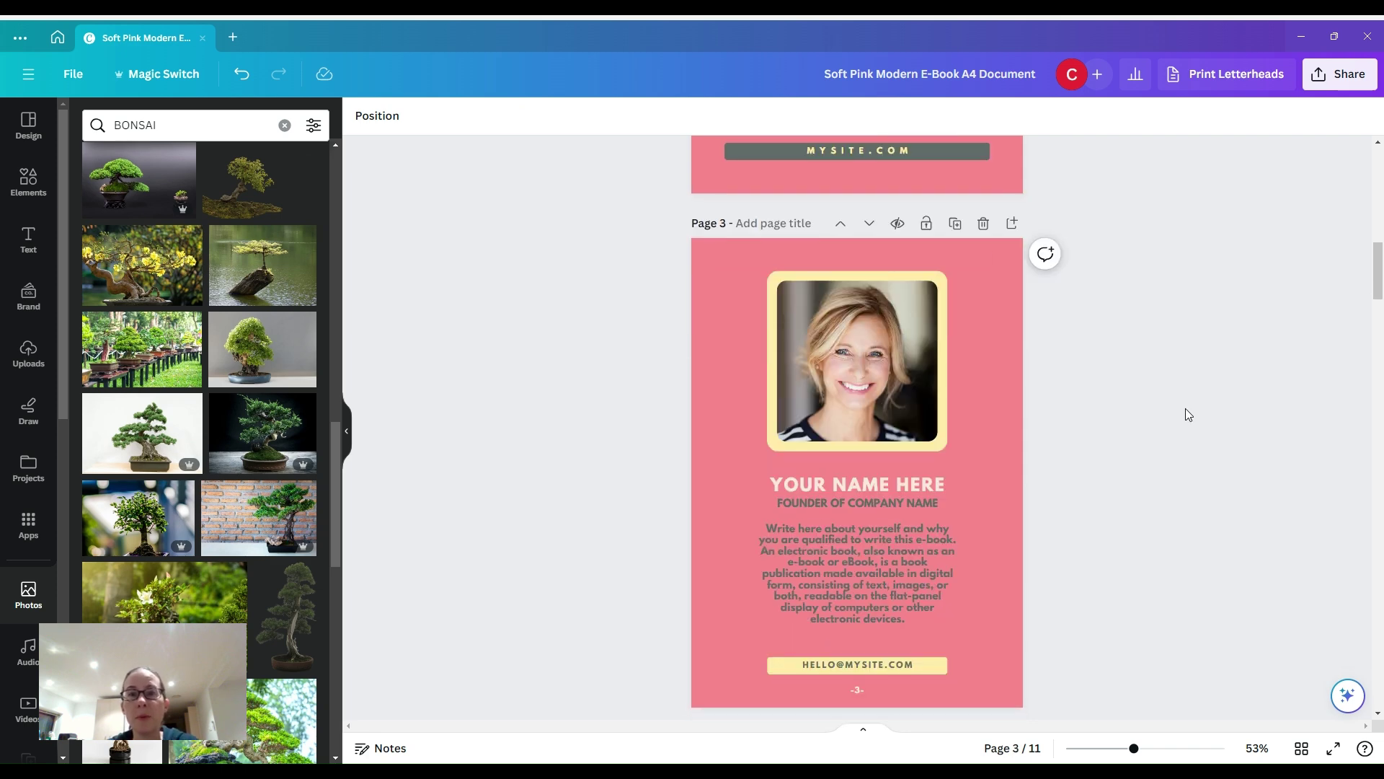
Review the download file types for the design and open the template link sharing option.
left_click(1325, 85)
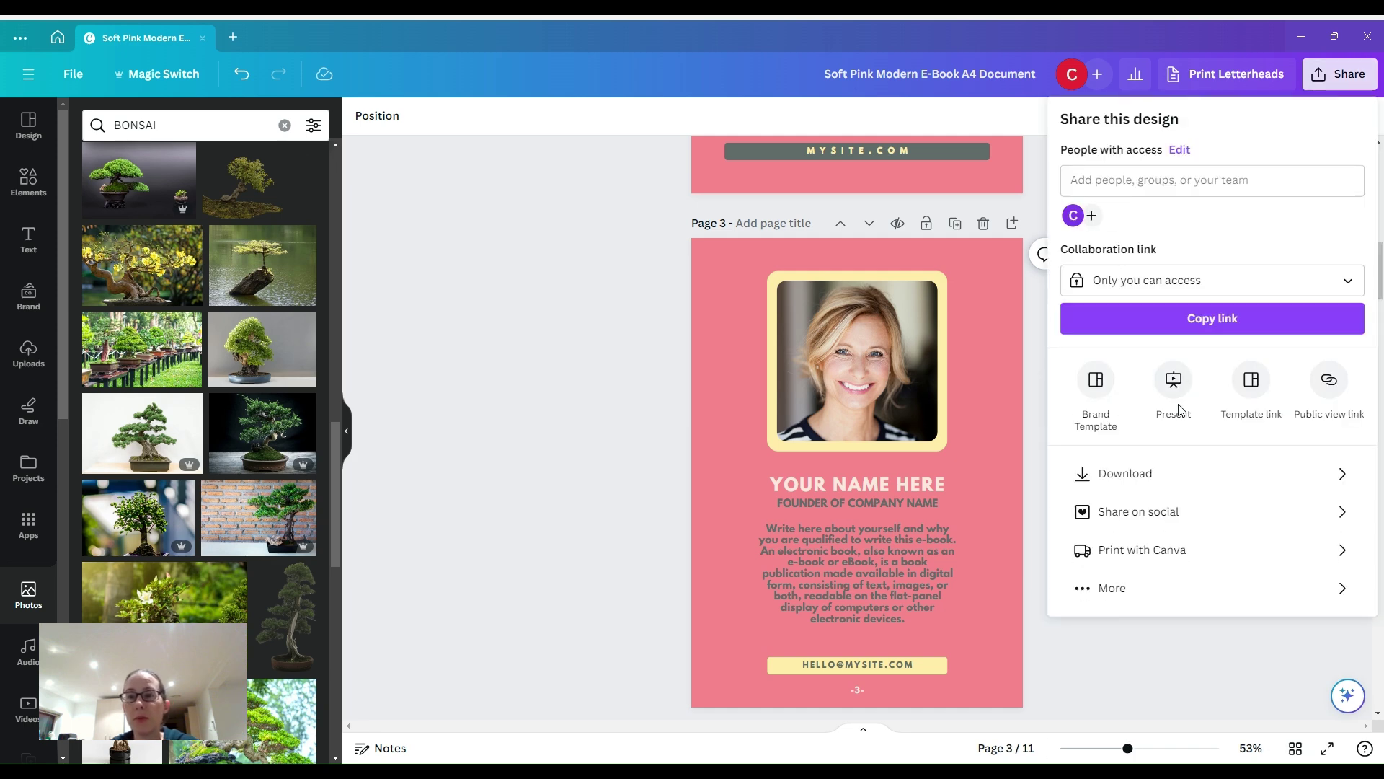
left_click(1181, 473)
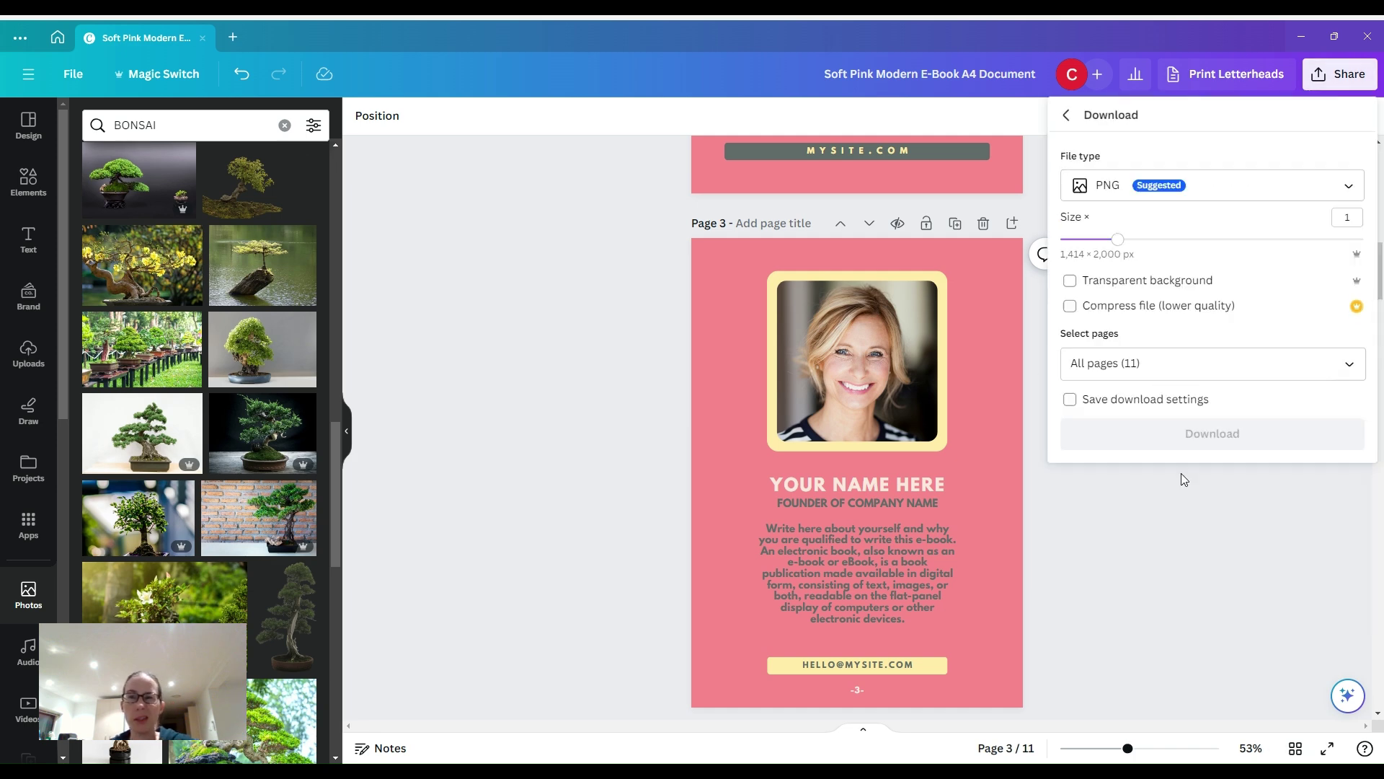
left_click(1242, 193)
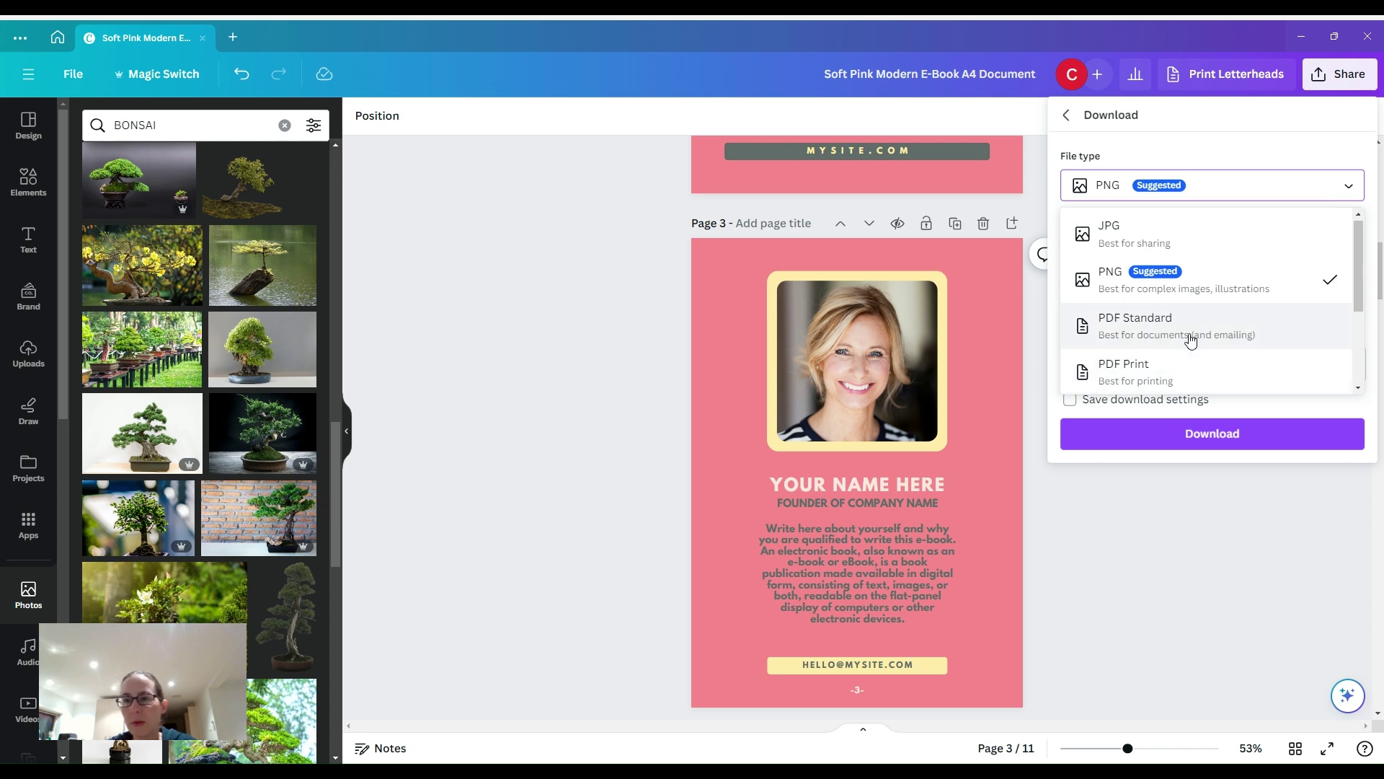
left_click(1204, 467)
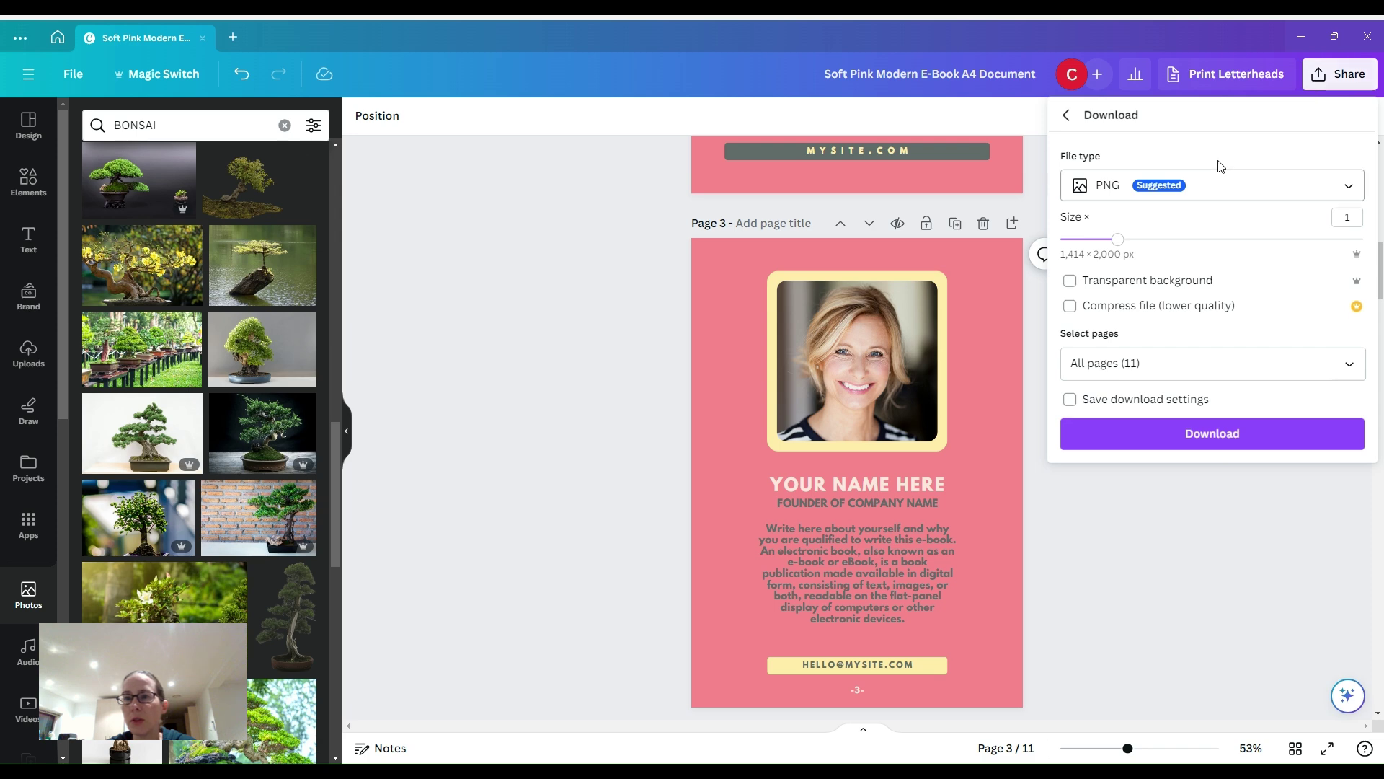
left_click(1068, 118)
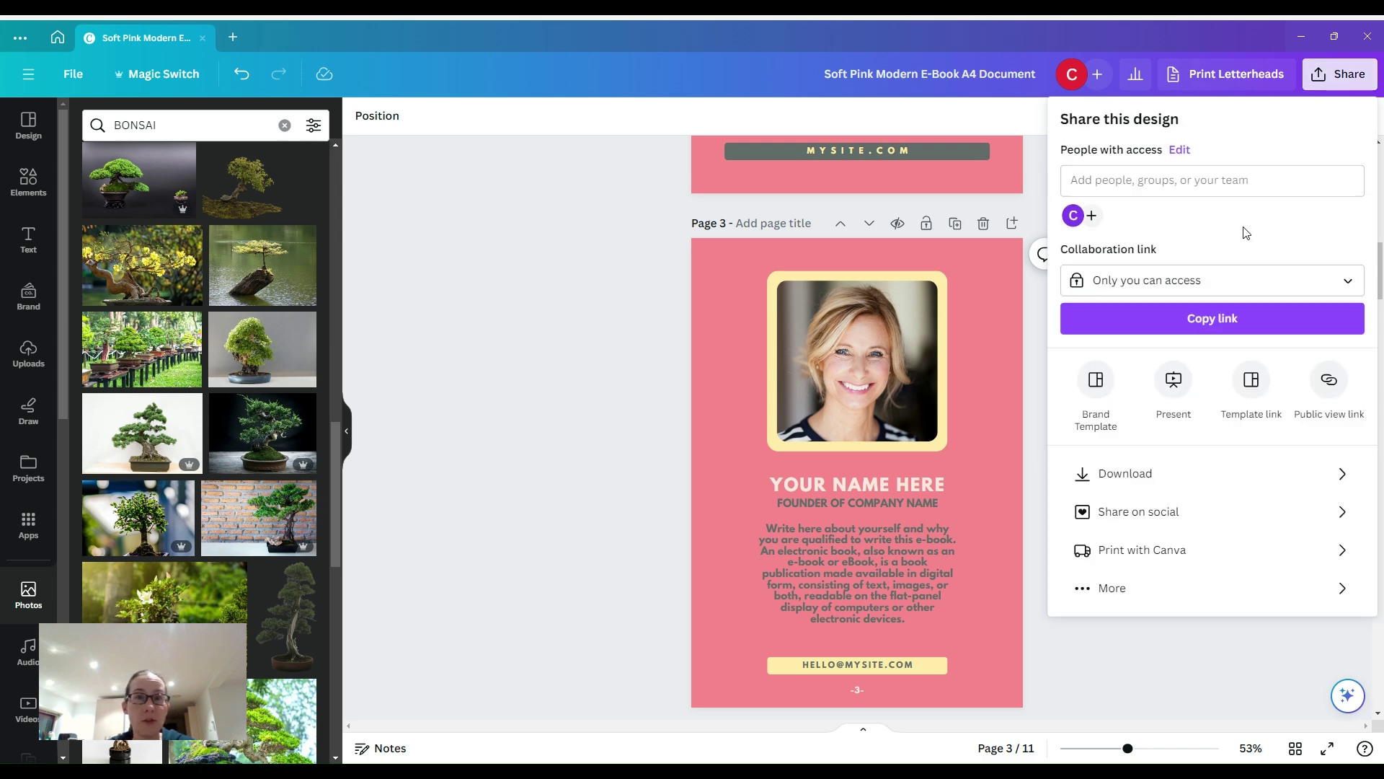
left_click(1248, 390)
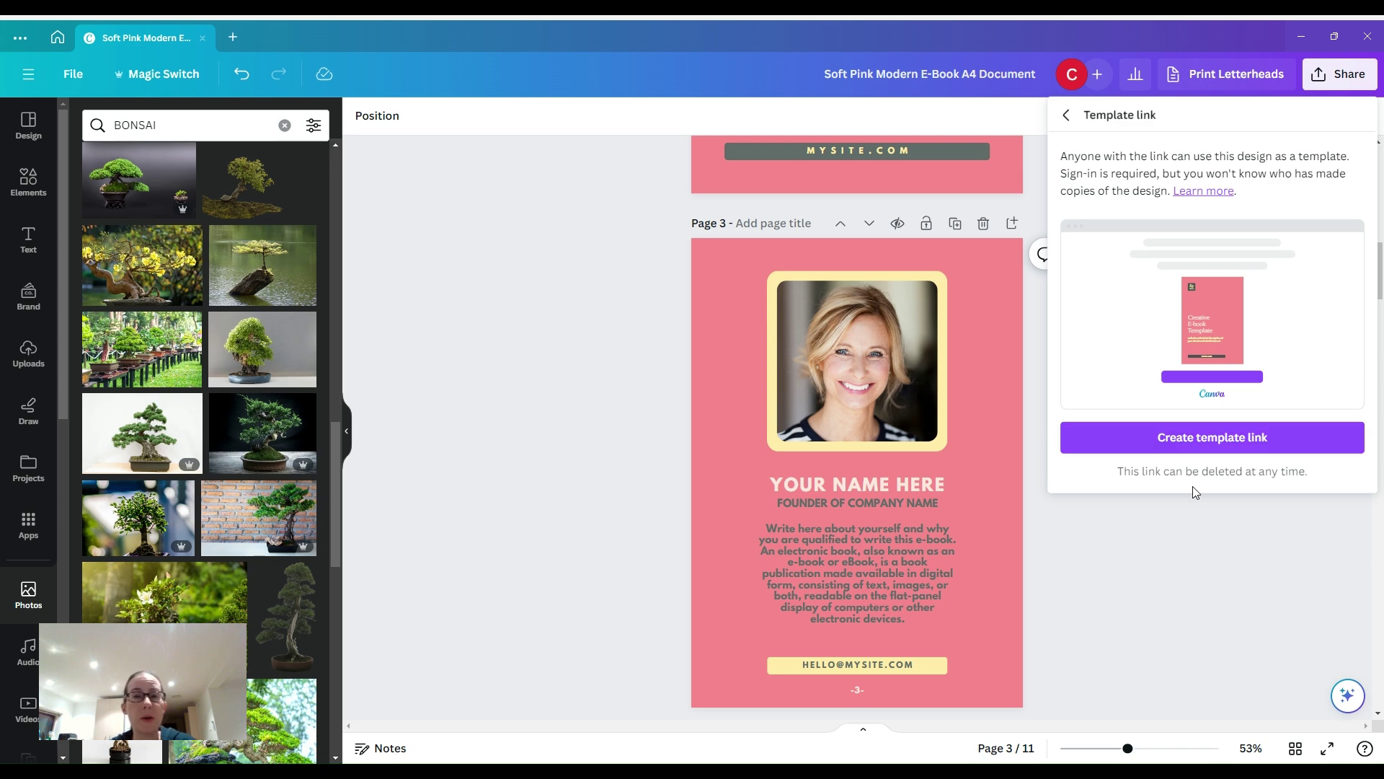
Leave the template link options and rewrite the author description paragraph on page 3 with Magic Write's More fun option.
left_click(1153, 402)
scroll(1153, 403, "down", 1)
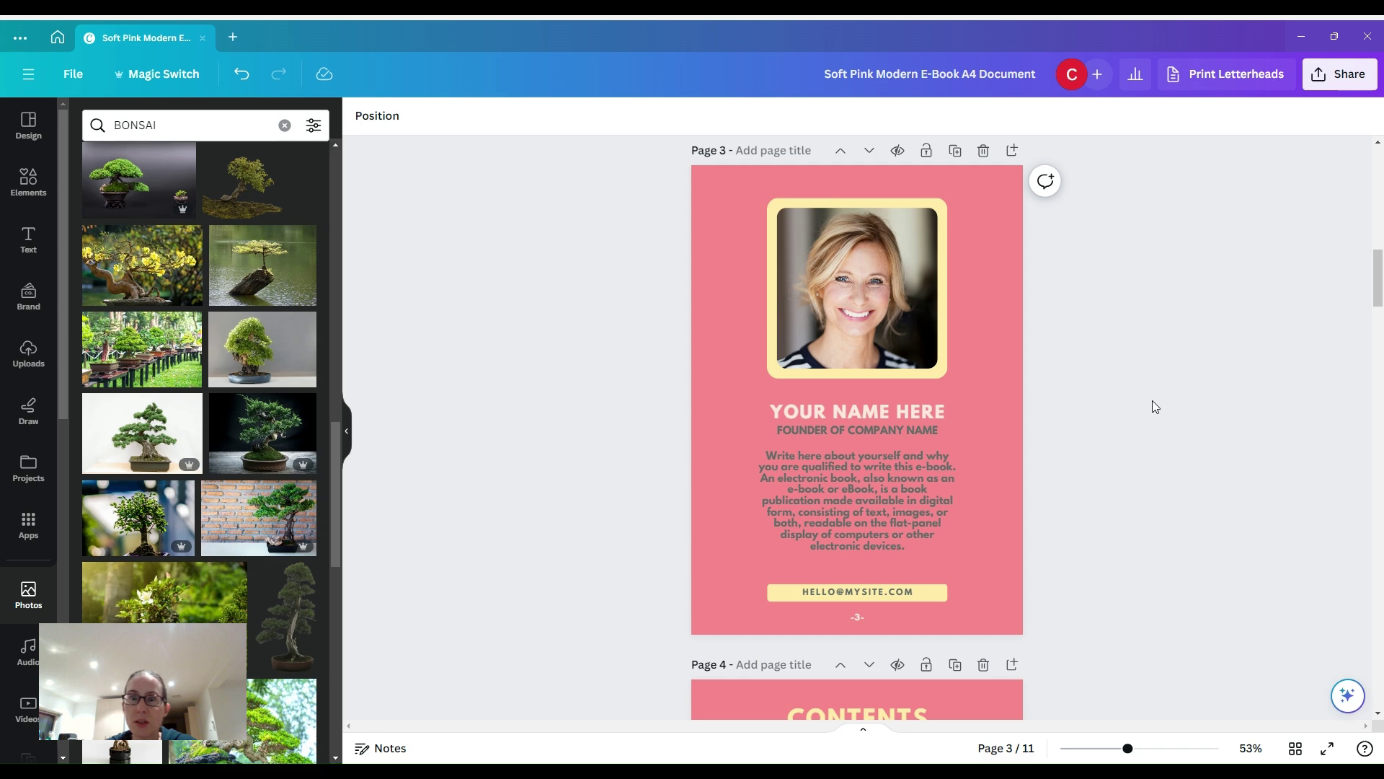
left_click(885, 503)
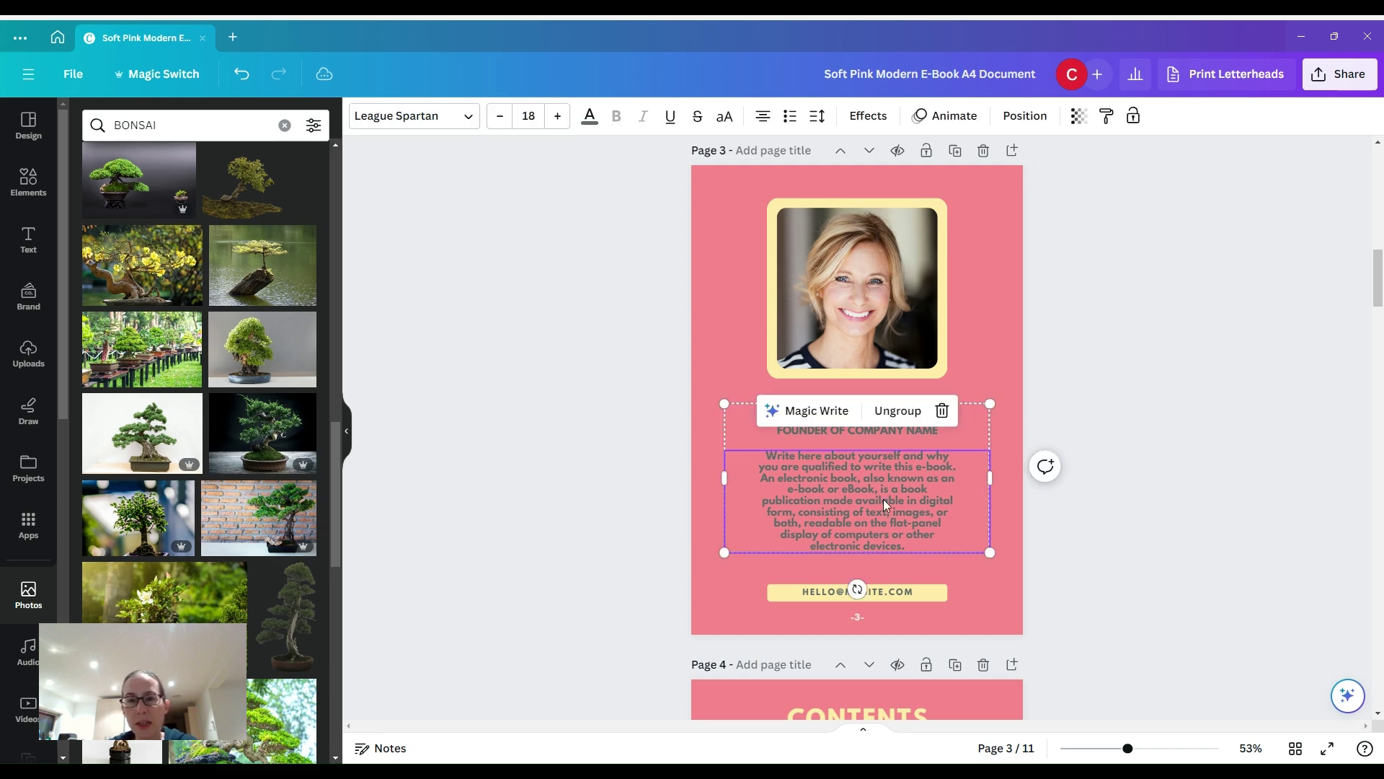
double_click(884, 499)
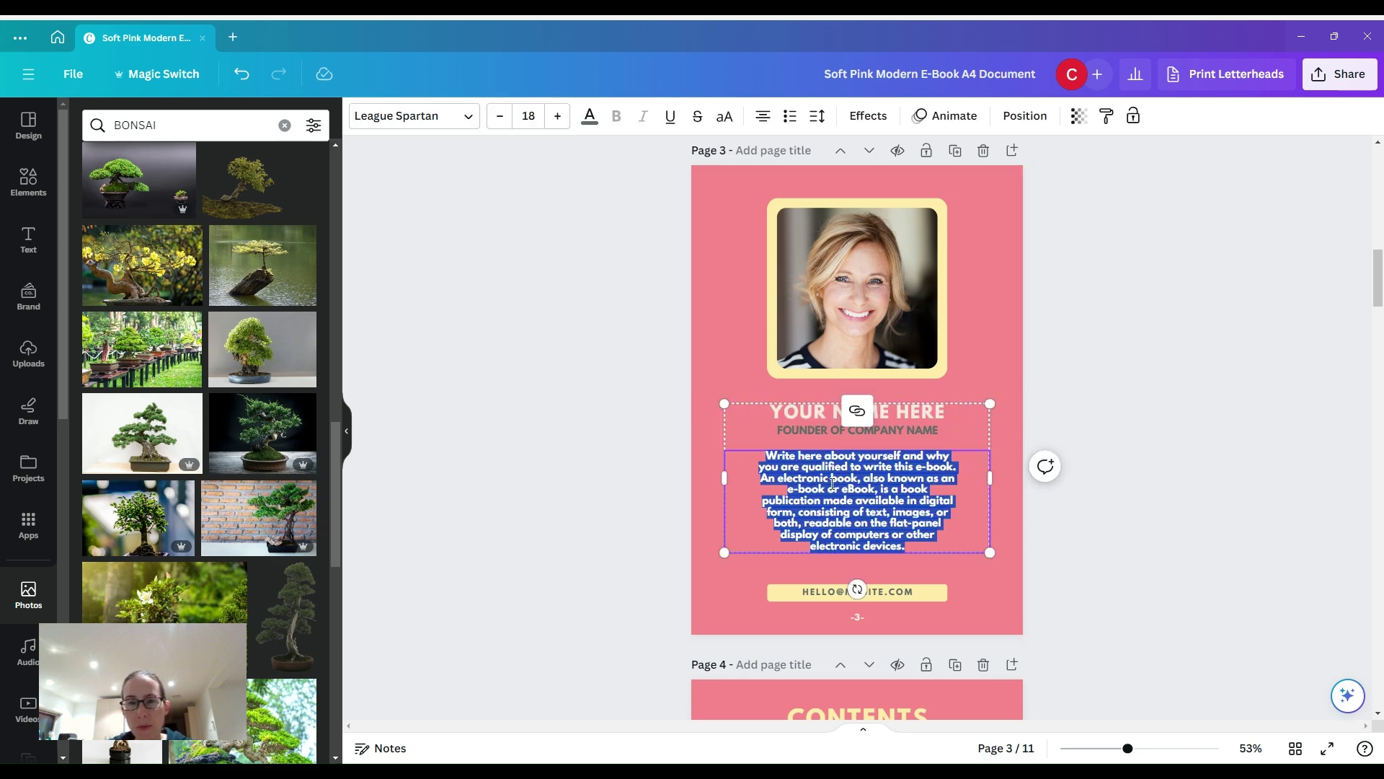
left_click(1060, 505)
left_click(934, 504)
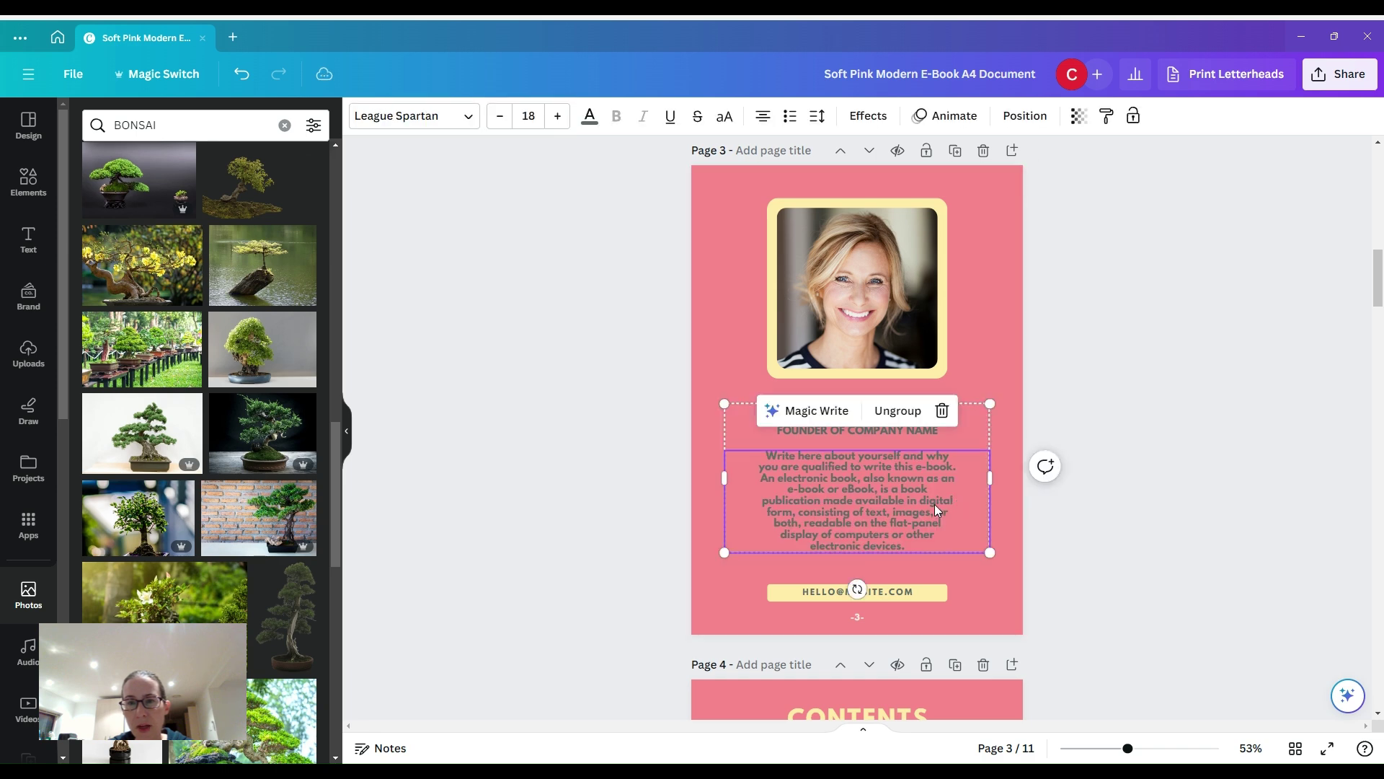
left_click(792, 417)
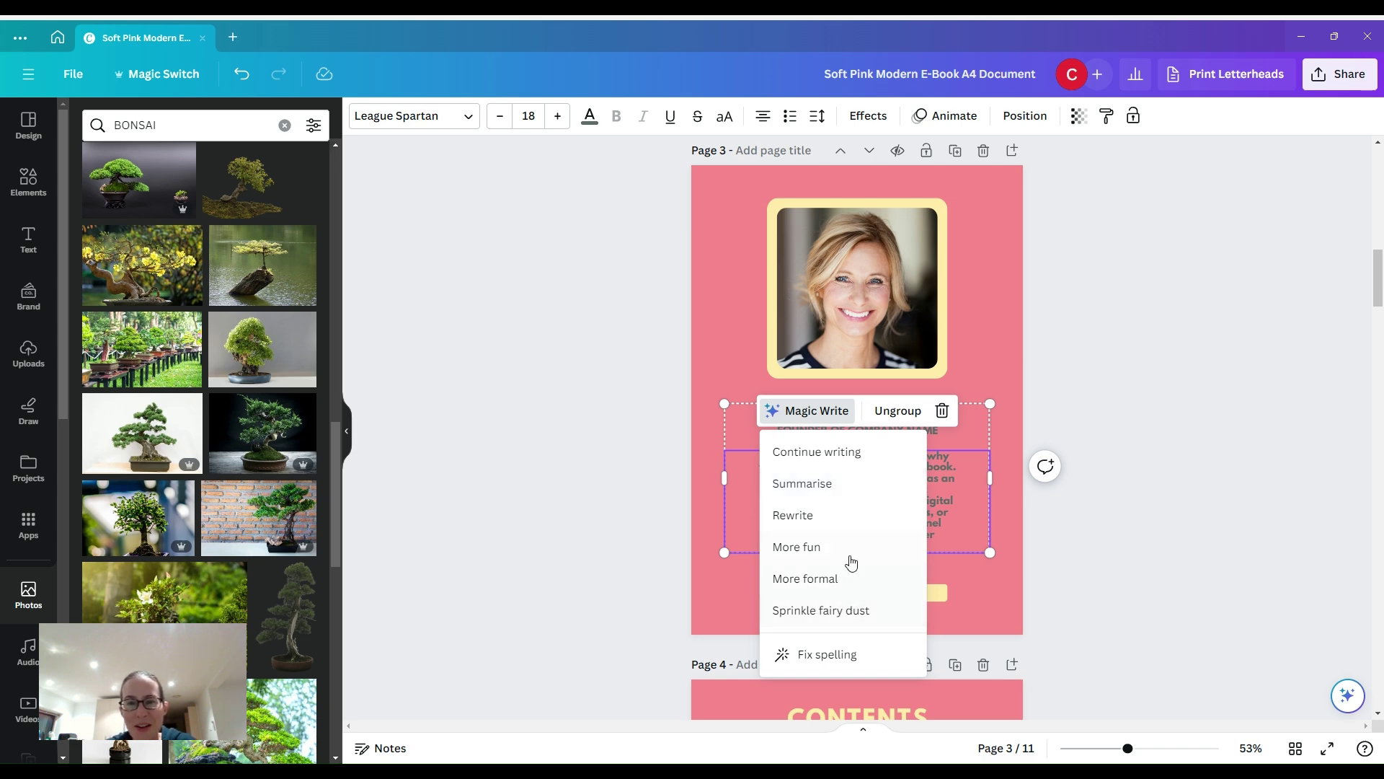
left_click(830, 549)
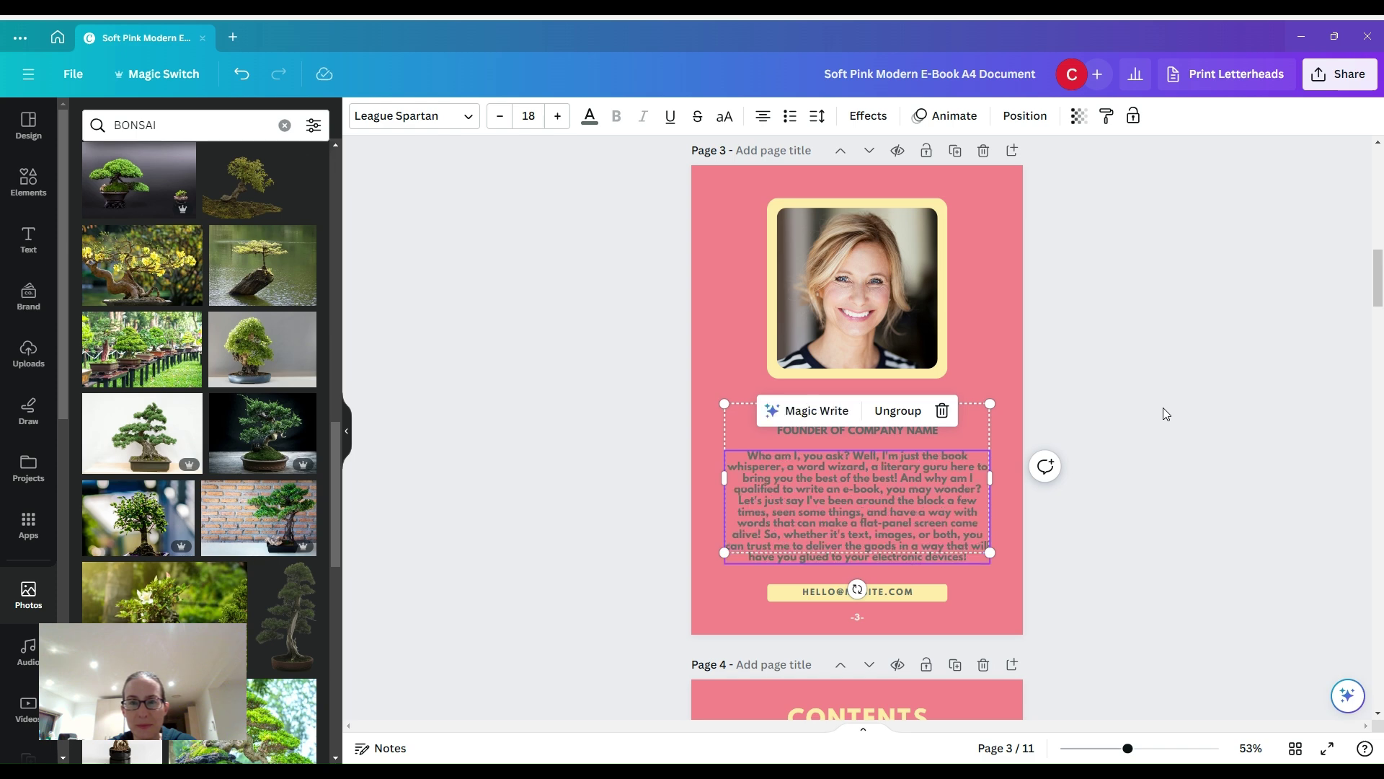
left_click(1165, 496)
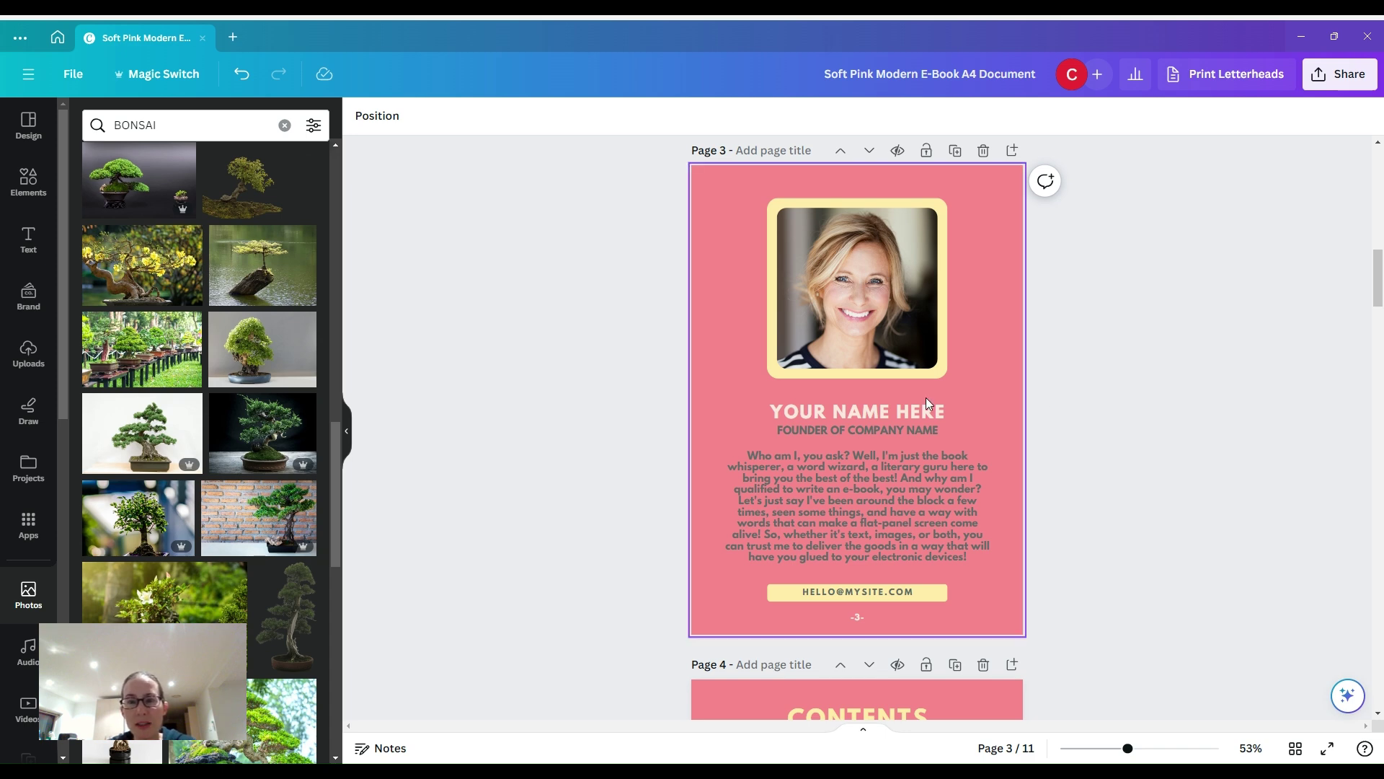
Duplicate the INTRODUCTION heading on page 5 and place the copy directly beneath the original.
scroll(914, 561, "down", 15)
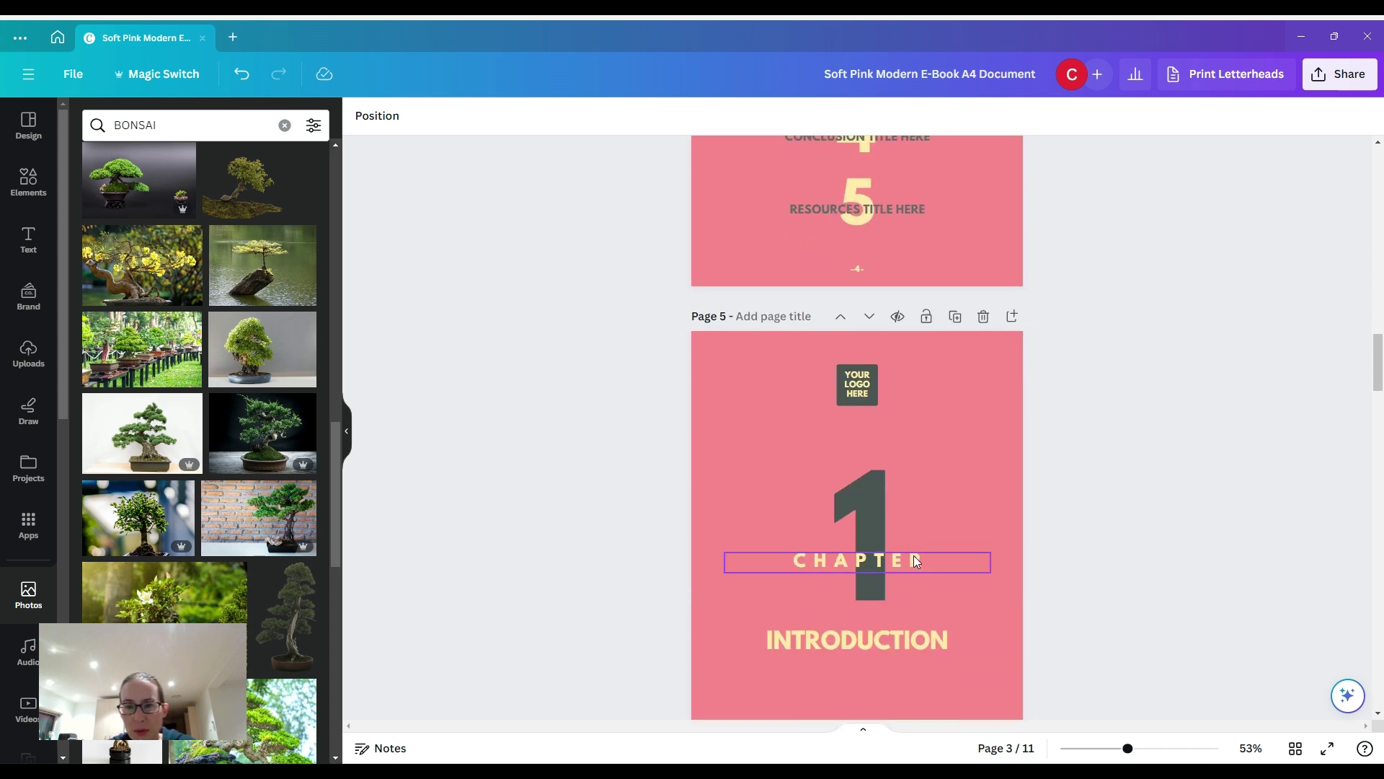
left_click_drag(846, 387, 848, 357)
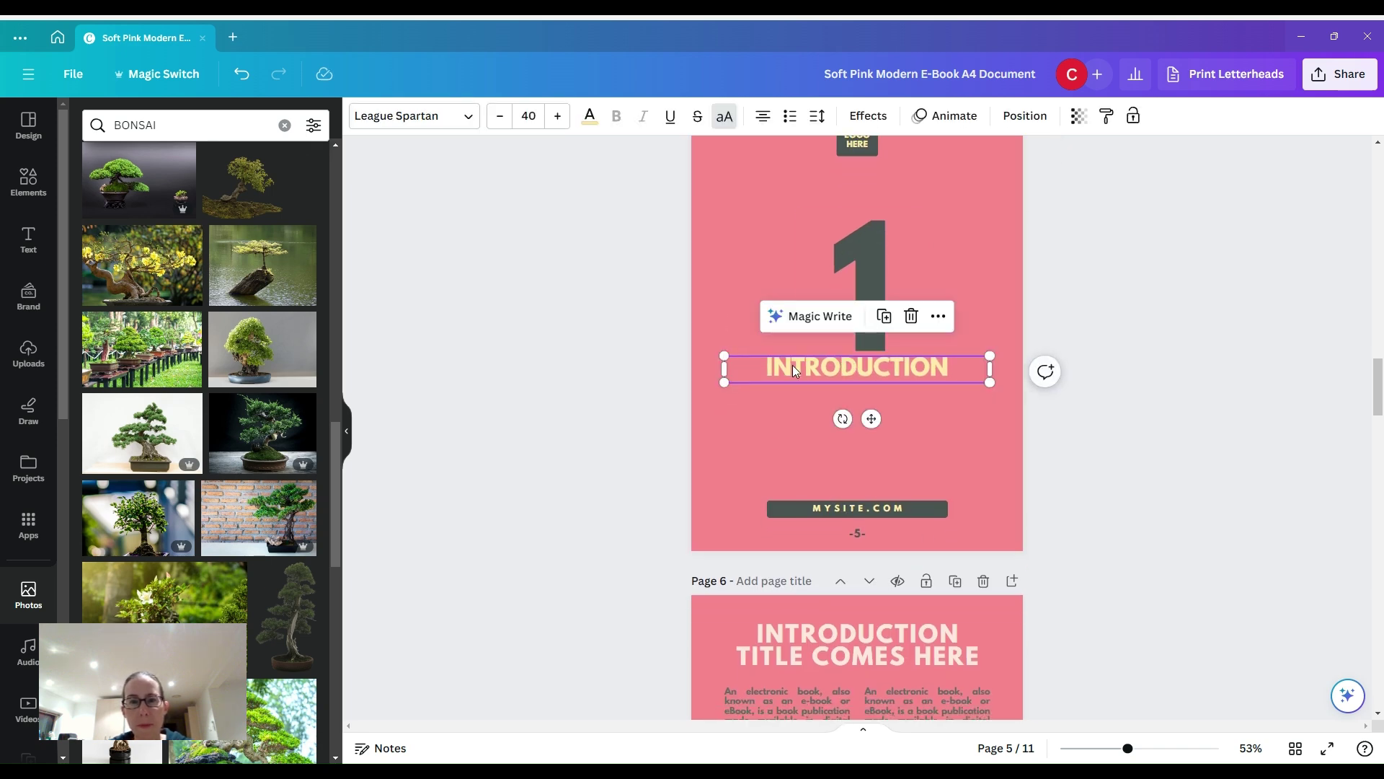
key("ctrl+d")
left_click_drag(839, 373, 840, 405)
Replace the copied heading's text with "WRITE A" and reduce its font size to 23.
double_click(852, 400)
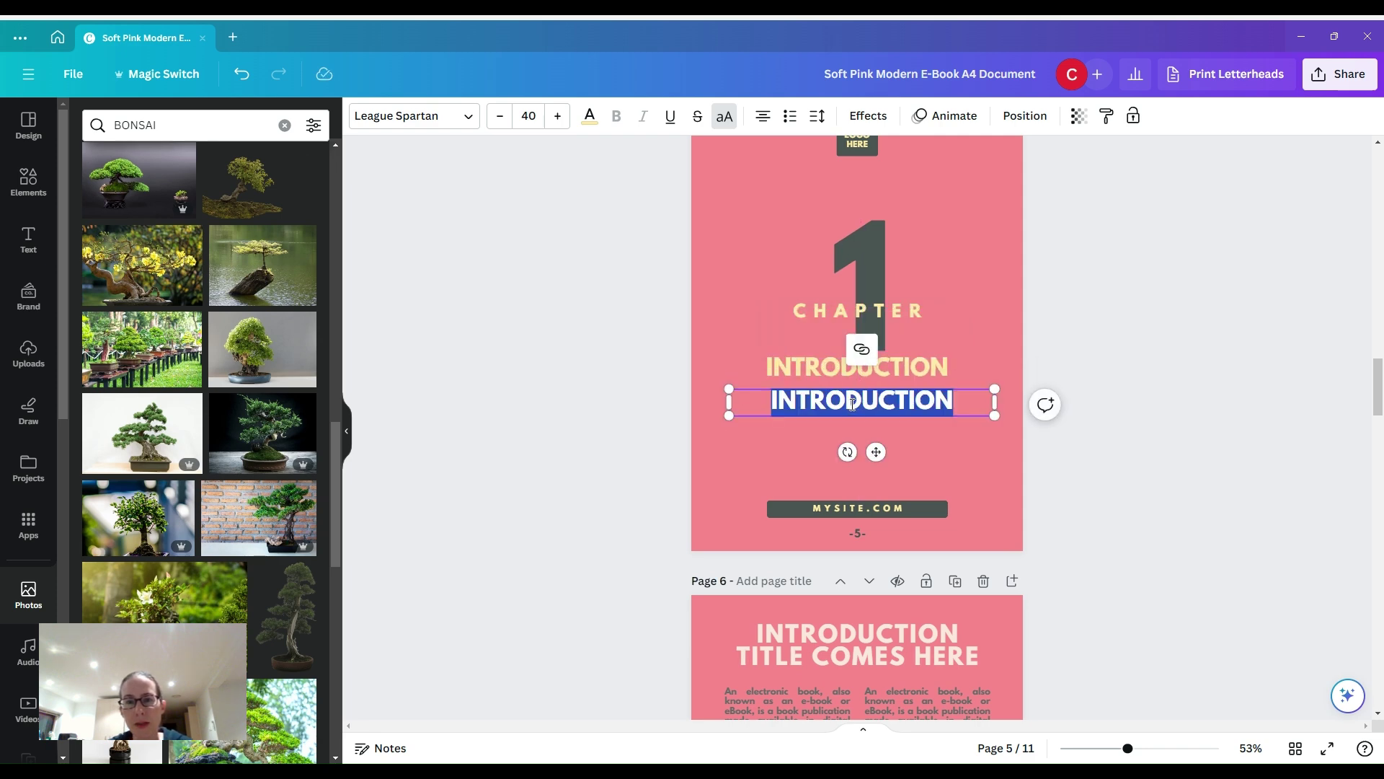
type("WRITE A")
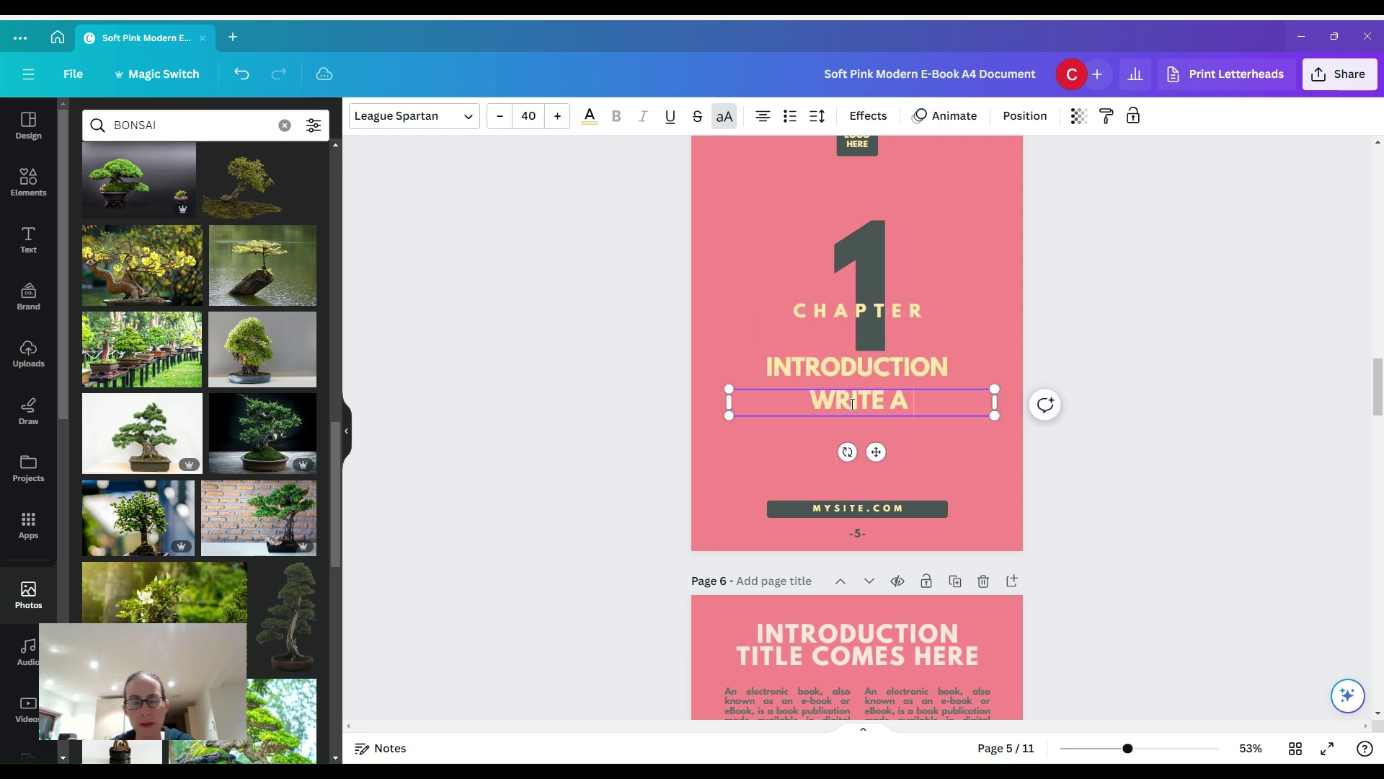
key("ctrl+a")
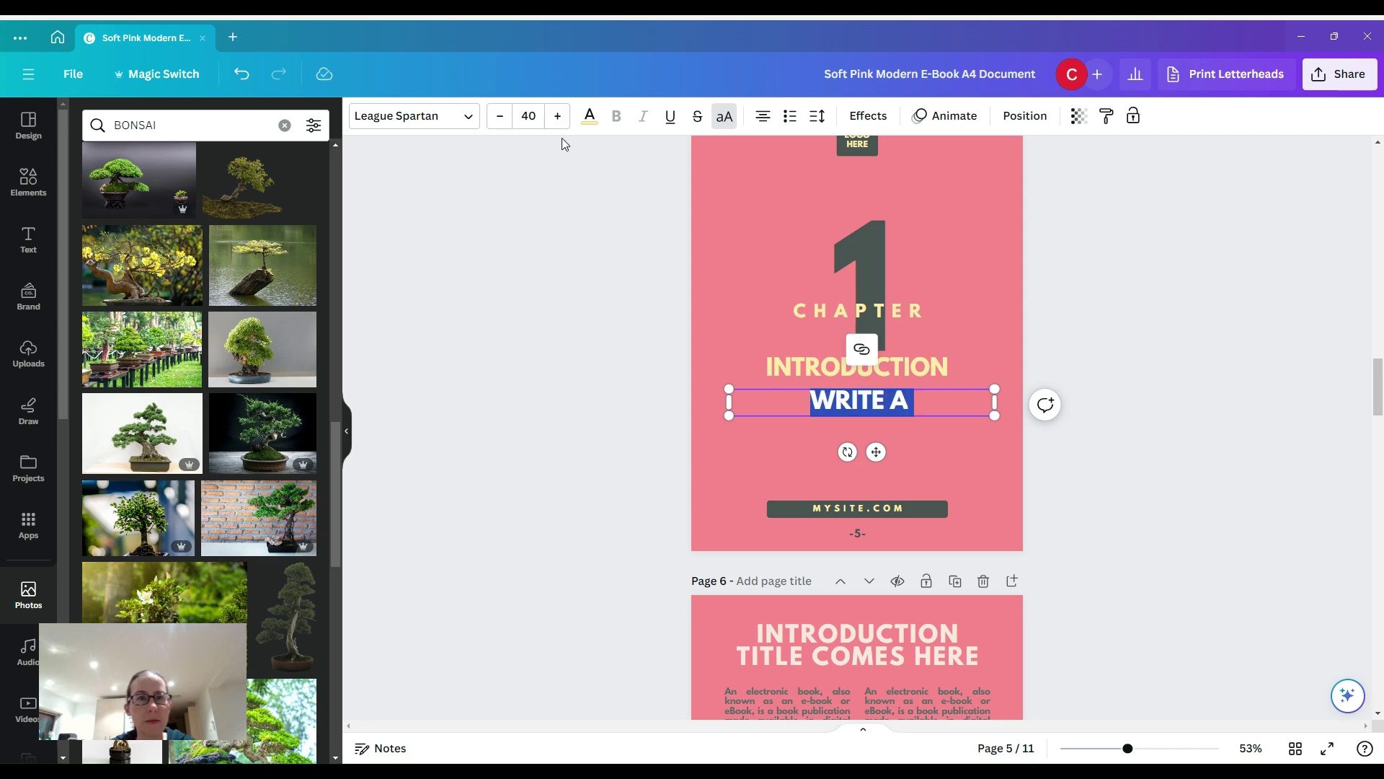
left_click(499, 116)
left_click(500, 116)
left_click(499, 116)
left_click(499, 117)
left_click(499, 116)
left_click(500, 116)
left_click(500, 116)
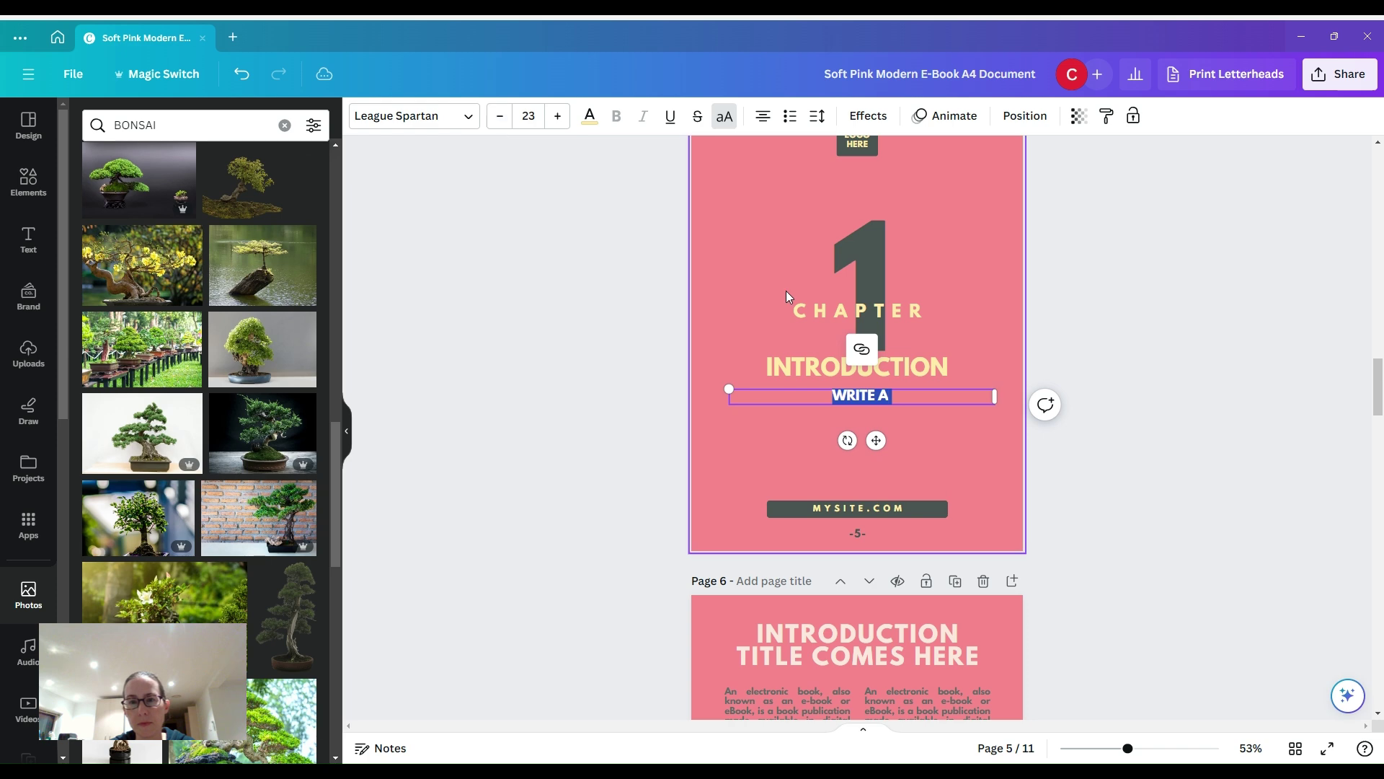
Complete the copied heading so it reads "WRITE A PARAGRAPH ABOUT WHY TO BUY A BONSAI TREE".
left_click(916, 392)
type("PARAP")
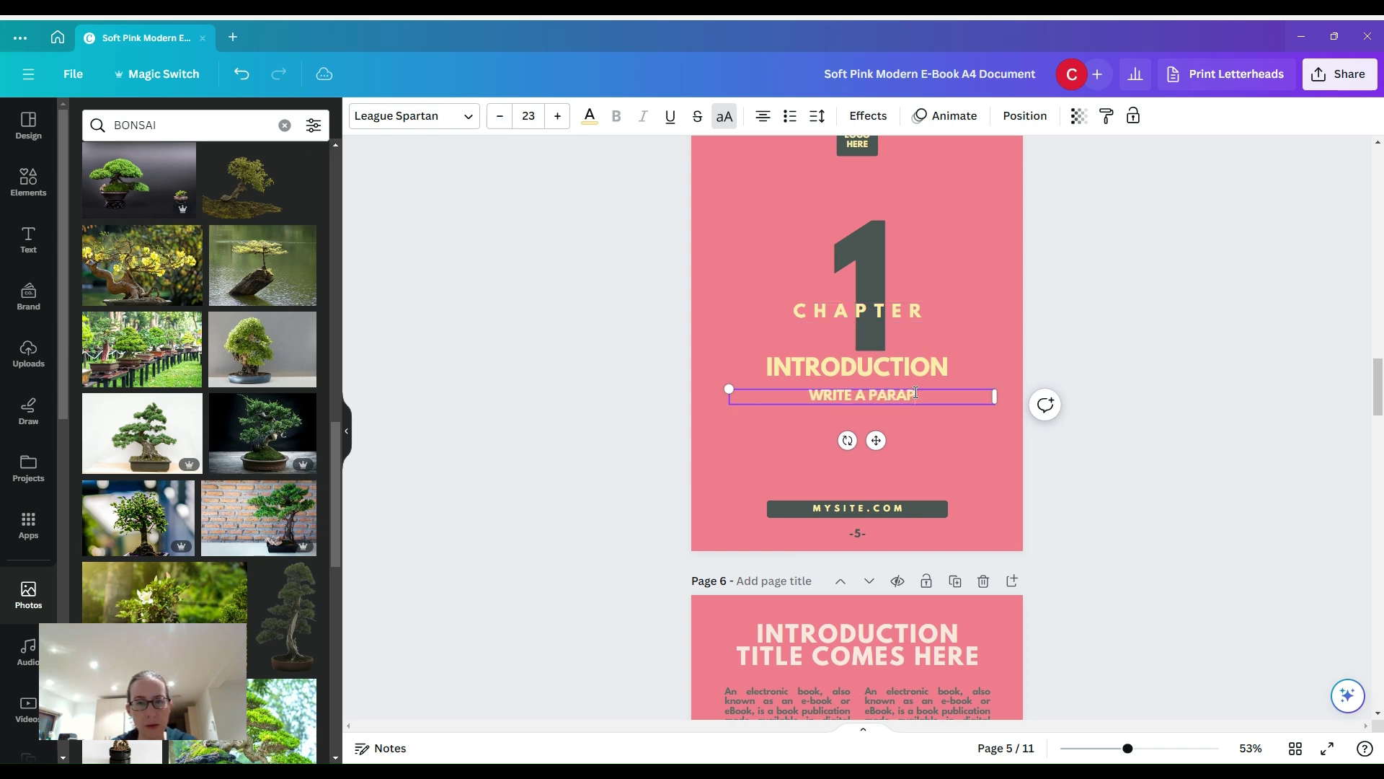
key("BackSpace")
type("GRAPH")
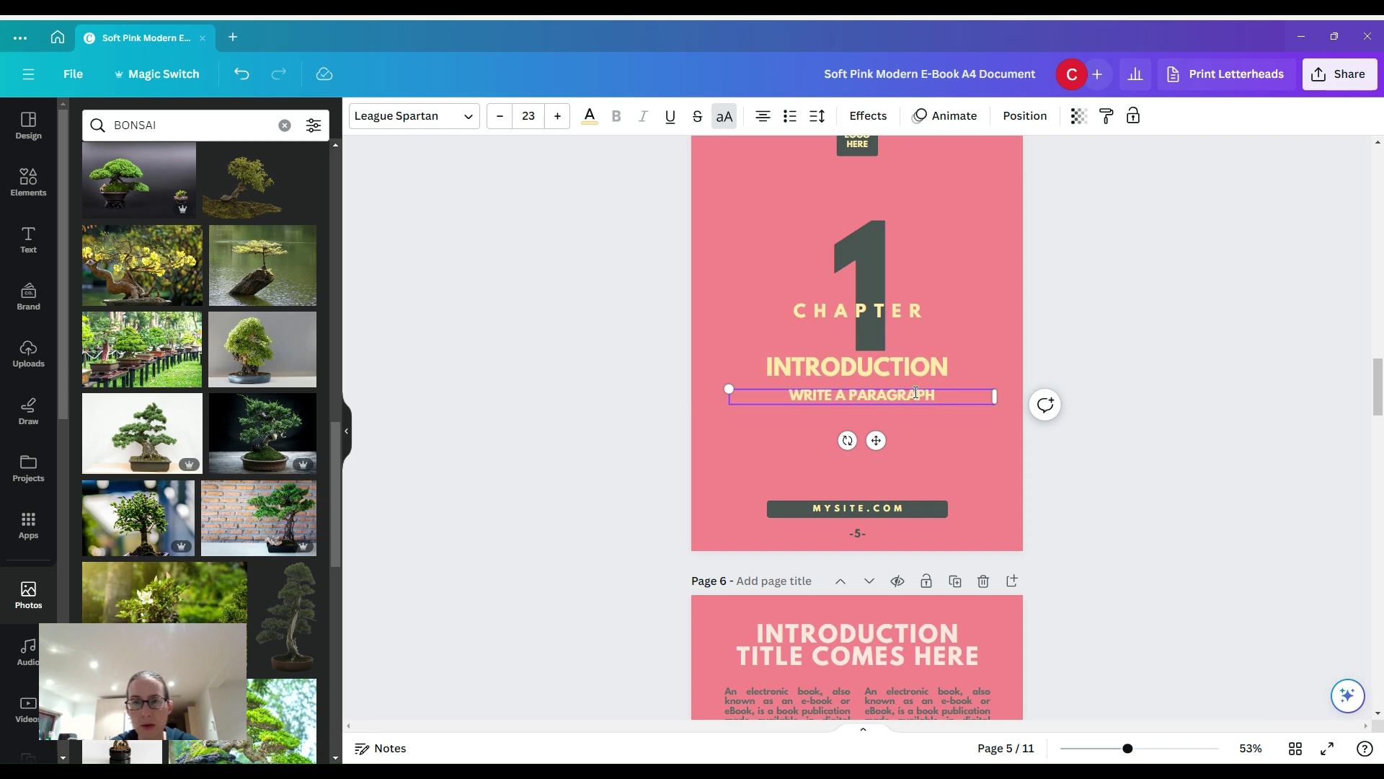
type(" A")
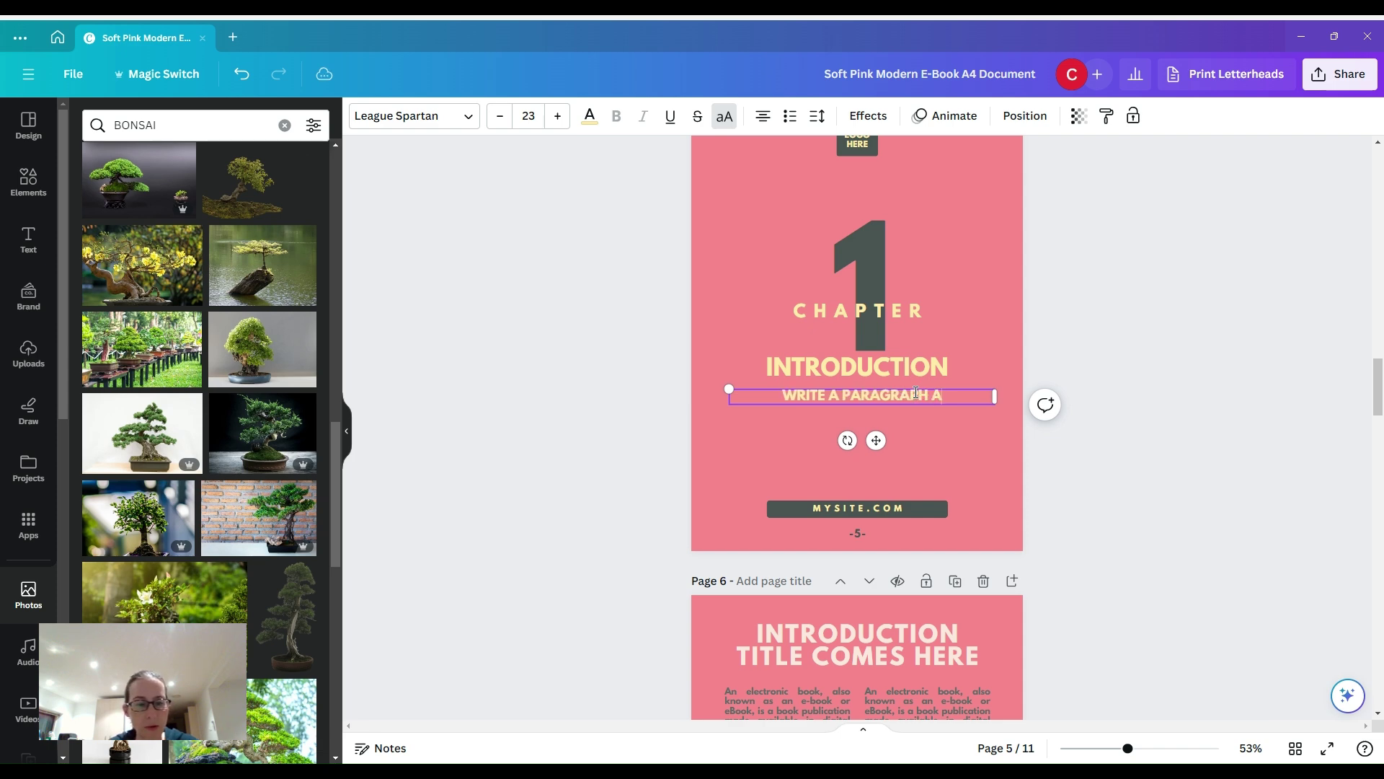
type("BOUT WHY TO")
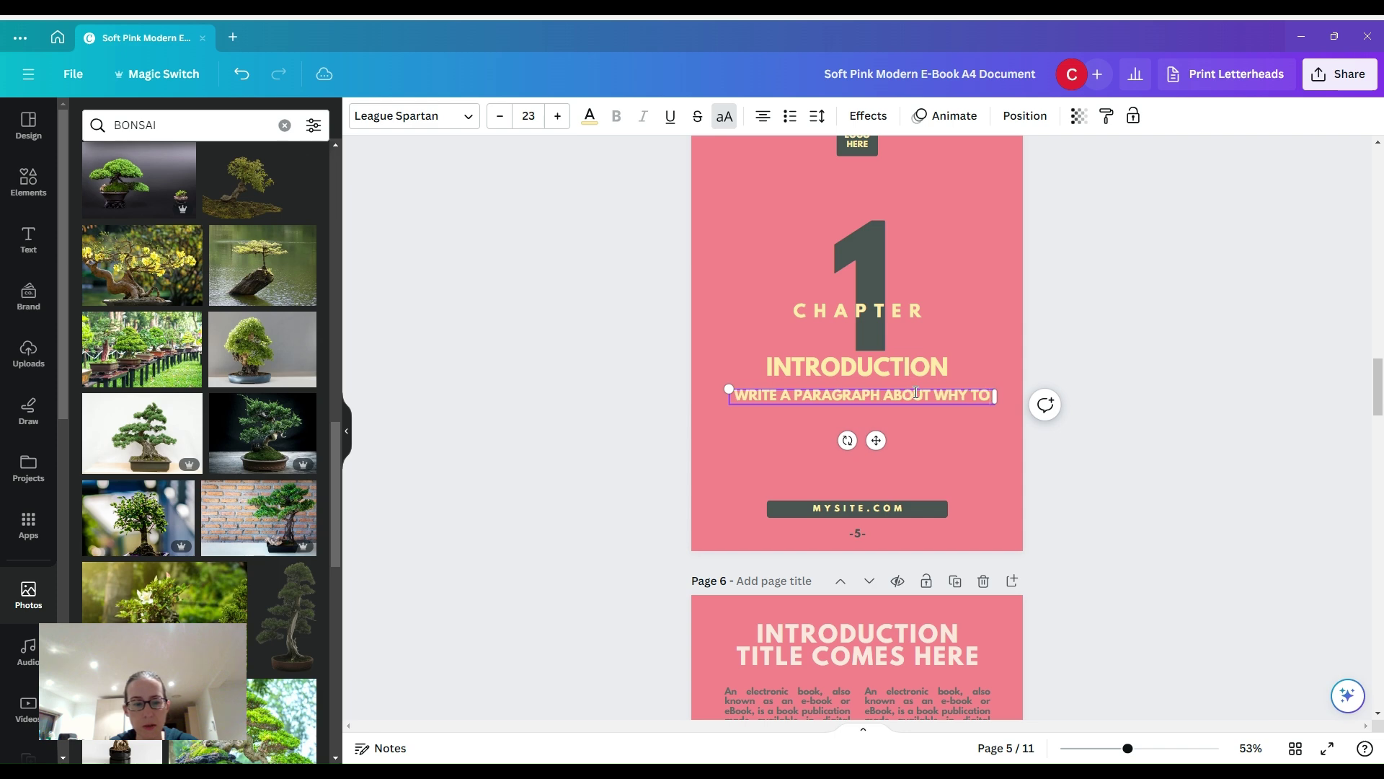
type(" BUY A BON")
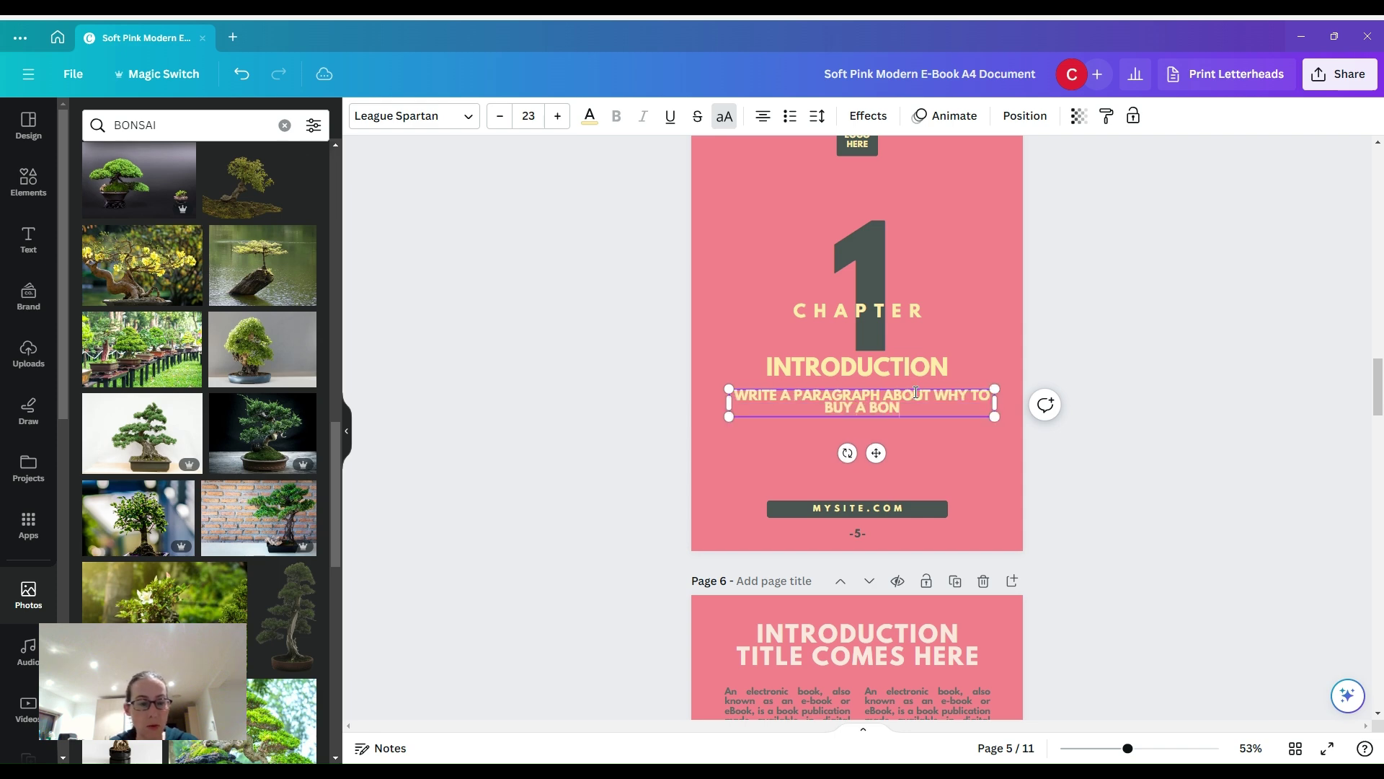
type("SAI TREE")
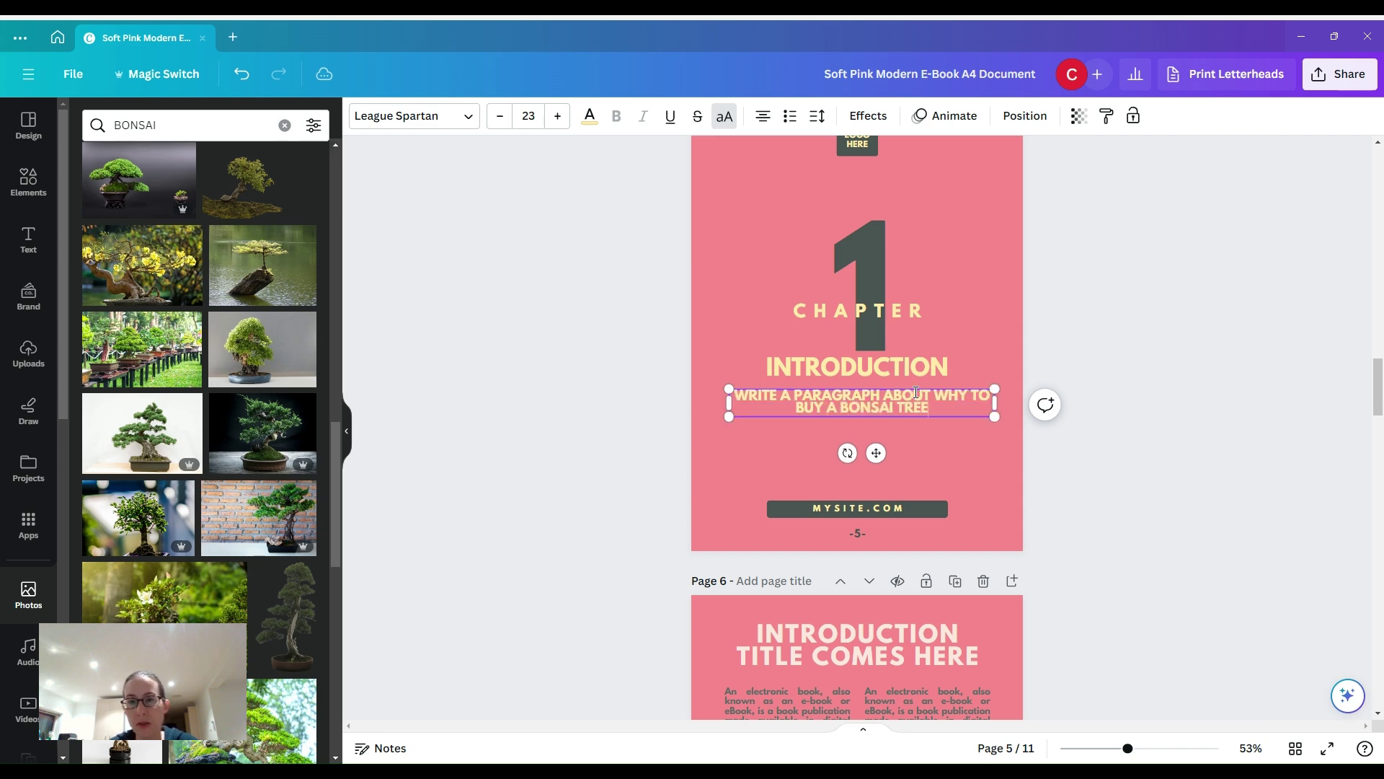
Generate a paragraph from the bonsai tree prompt on page 5 with Magic Write's Continue writing option.
left_click(1053, 450)
left_click(915, 413)
left_click(819, 349)
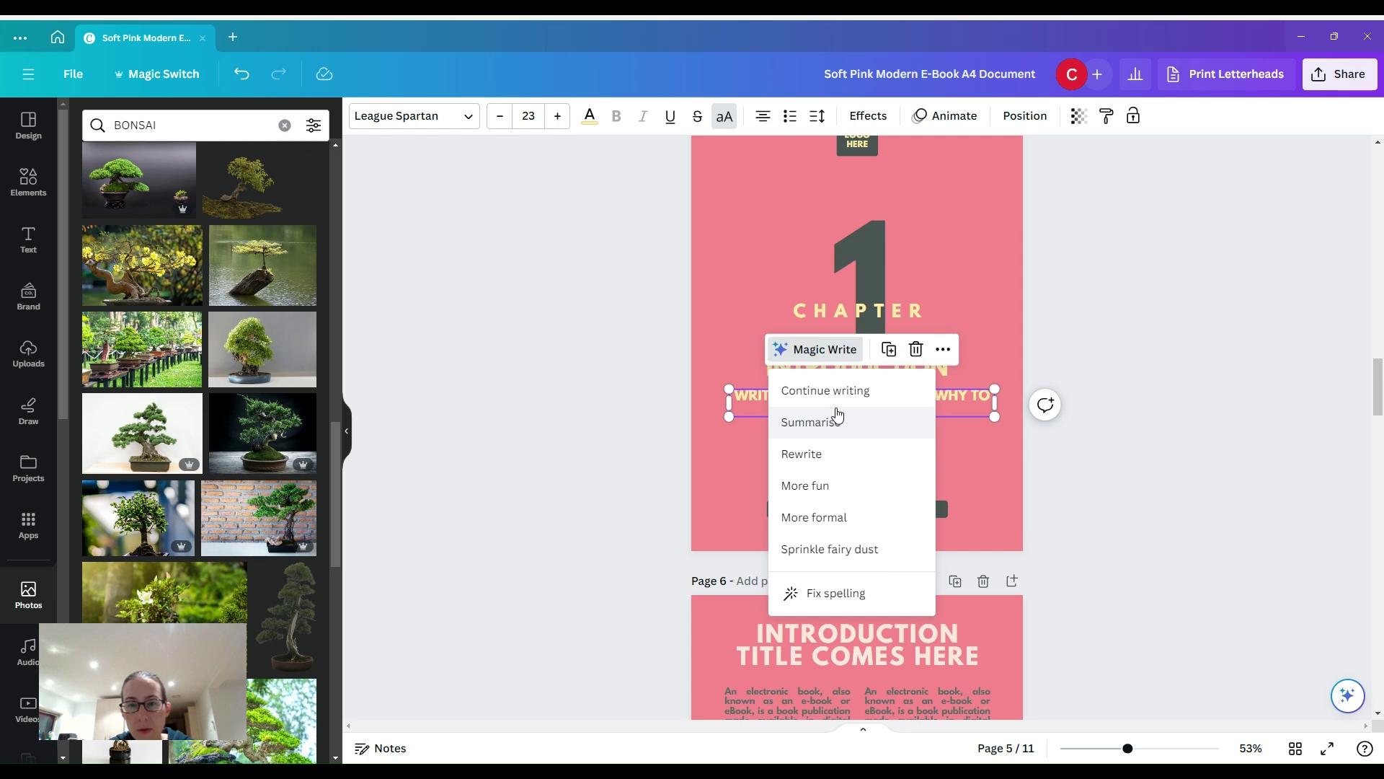
left_click(860, 392)
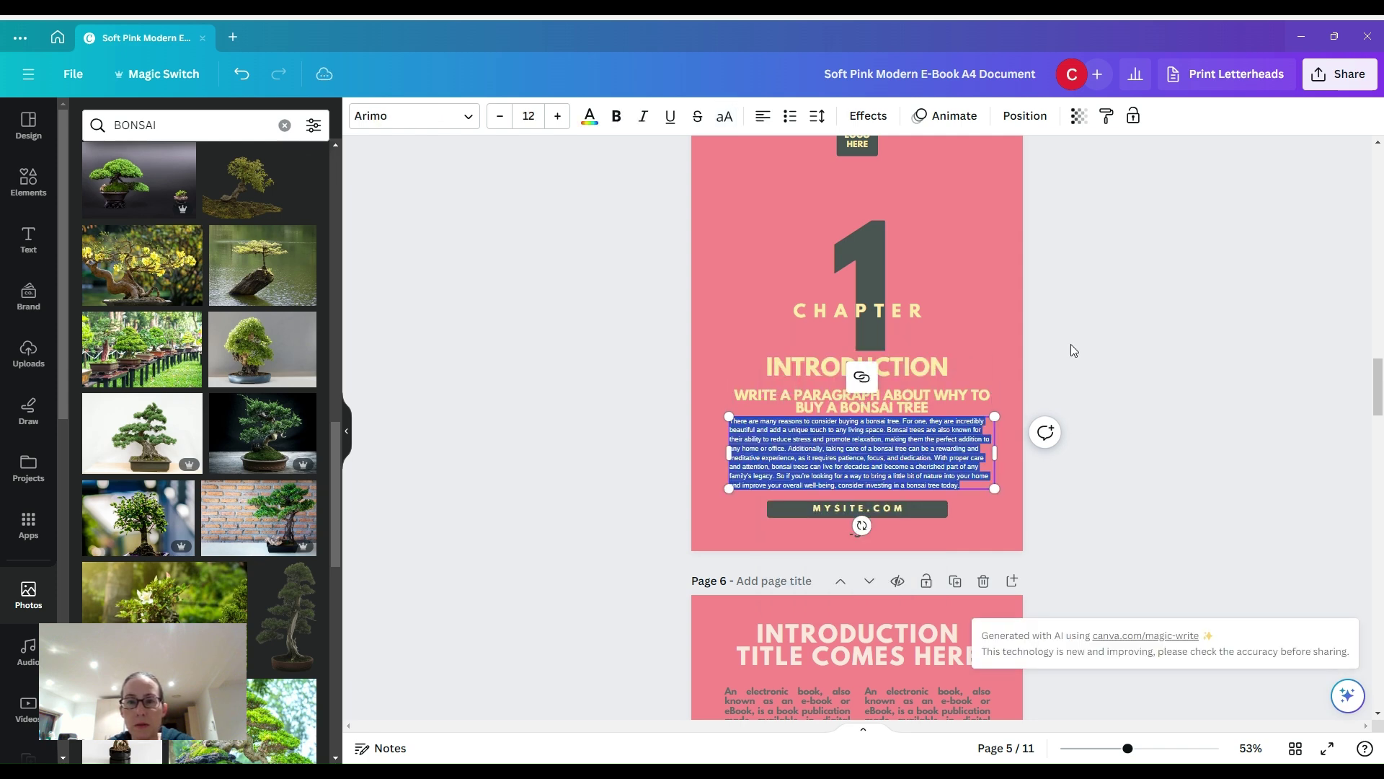
left_click(1075, 456)
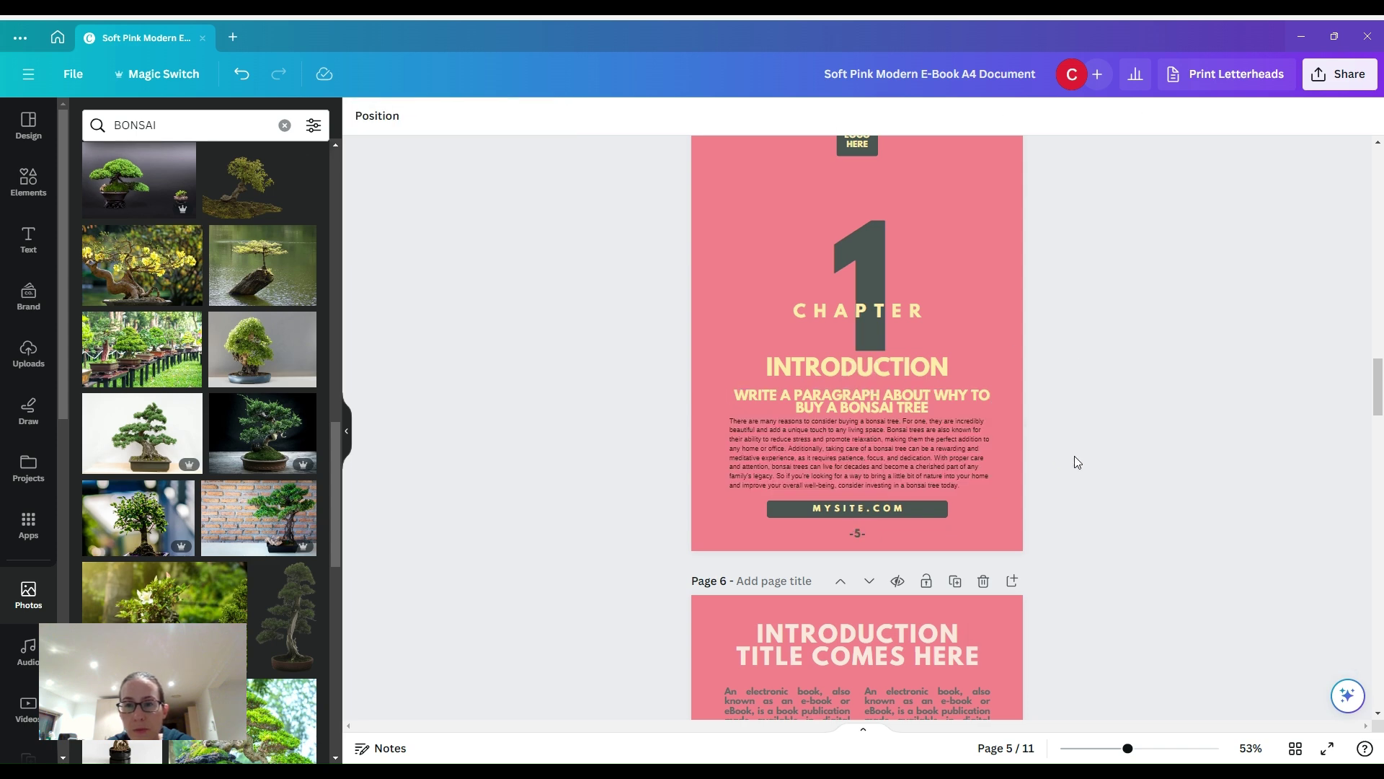